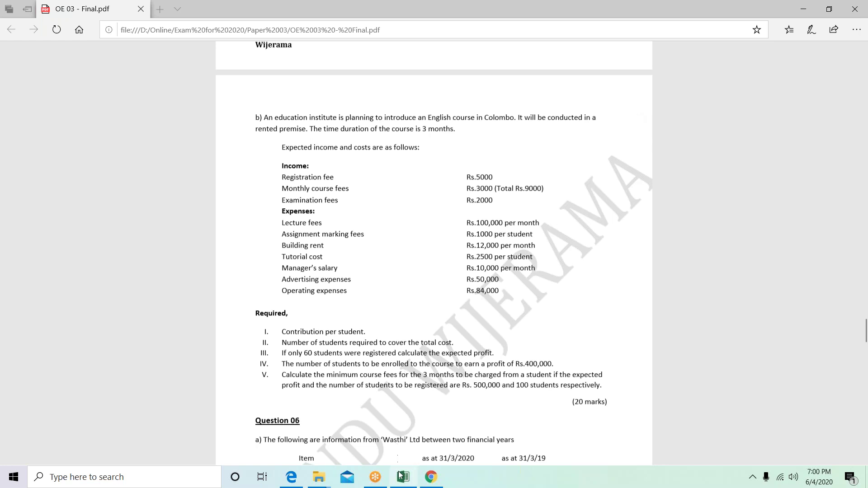
# Switch to the Answers workbook in Excel and add a new blank worksheet
pyautogui.moveTo(402, 476)
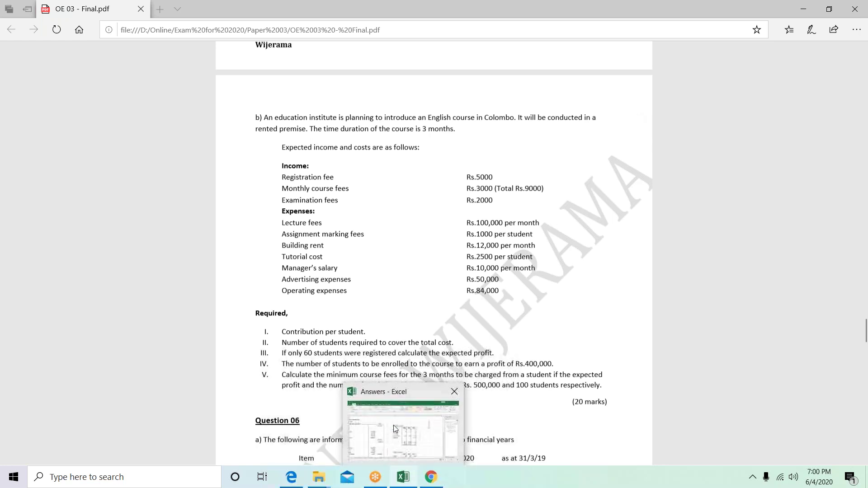
pyautogui.click(402, 476)
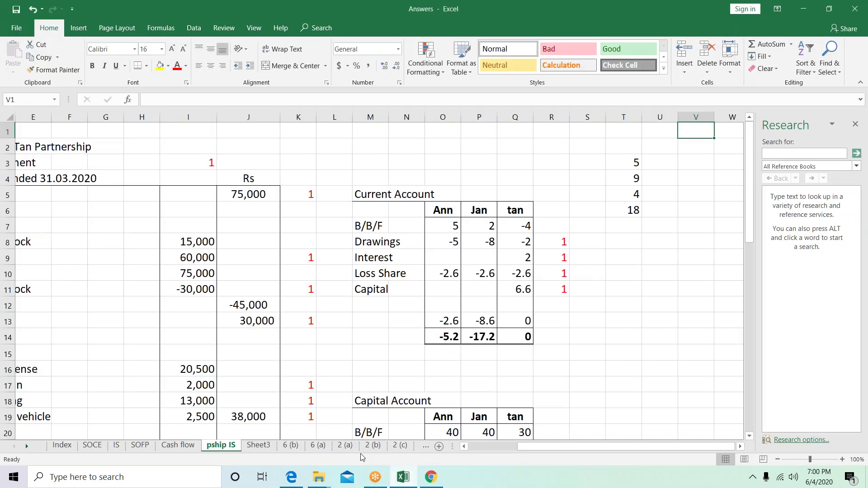
pyautogui.click(439, 446)
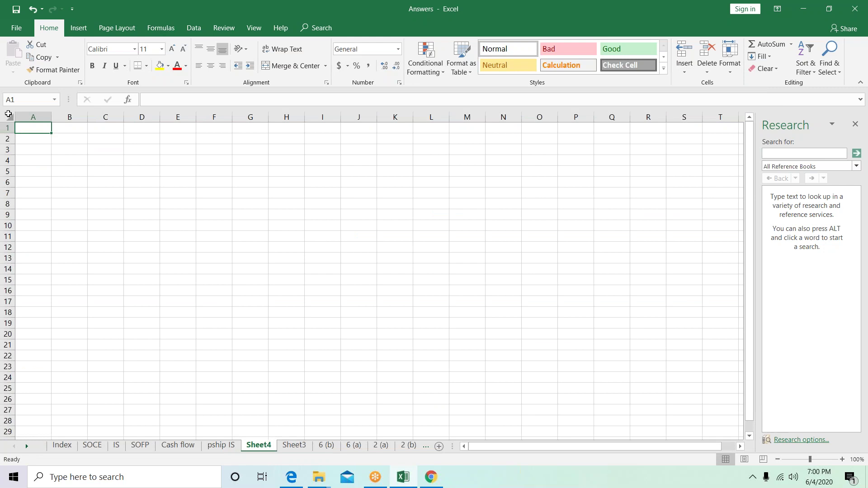
# Set the font size of all cells in the new worksheet to 16
pyautogui.click(9, 116)
pyautogui.click(162, 49)
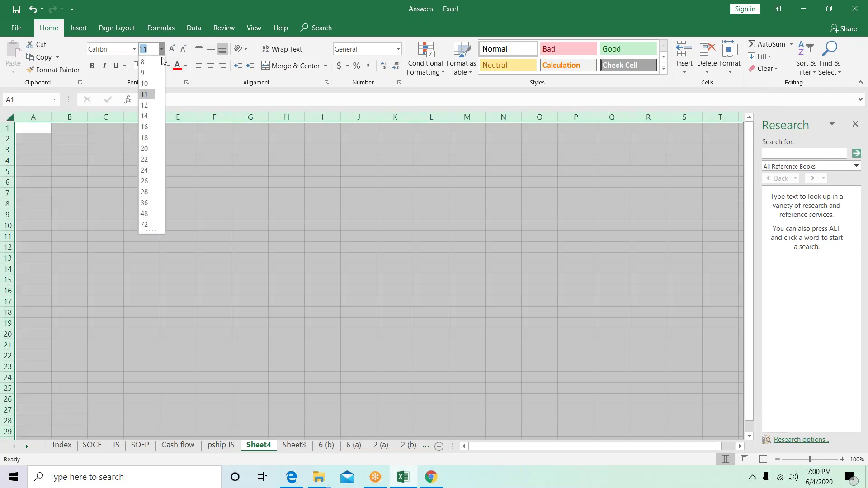
pyautogui.click(145, 127)
# Enter the heading "Contribution Per Unit" in cell D6 and make it bold
pyautogui.click(137, 213)
pyautogui.write('Con')
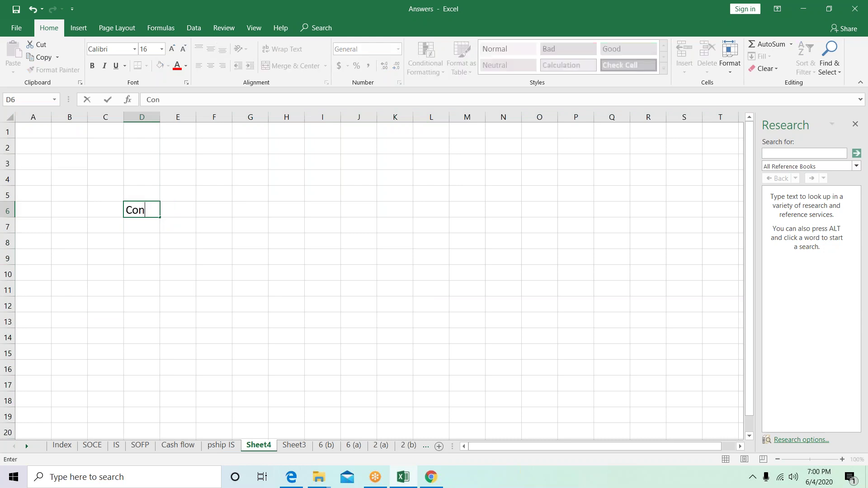
pyautogui.write('tribution Per Unit')
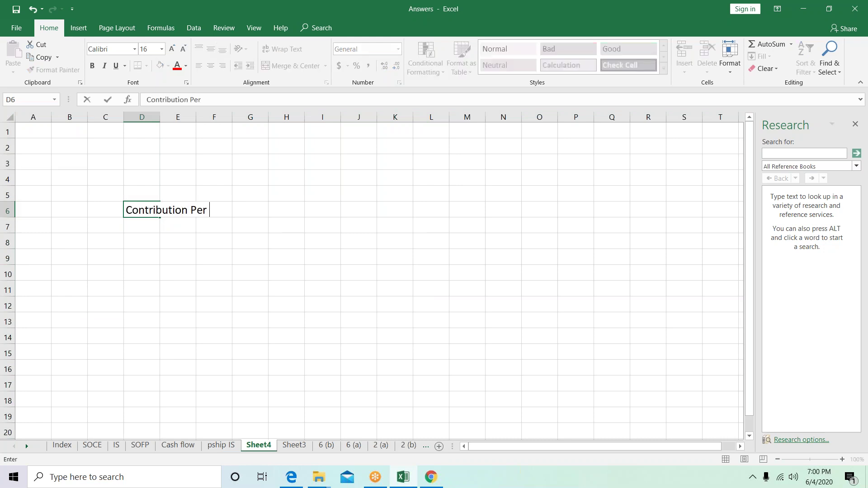
pyautogui.press('Return')
pyautogui.click(159, 211)
pyautogui.hotkey('ctrl', 'b')
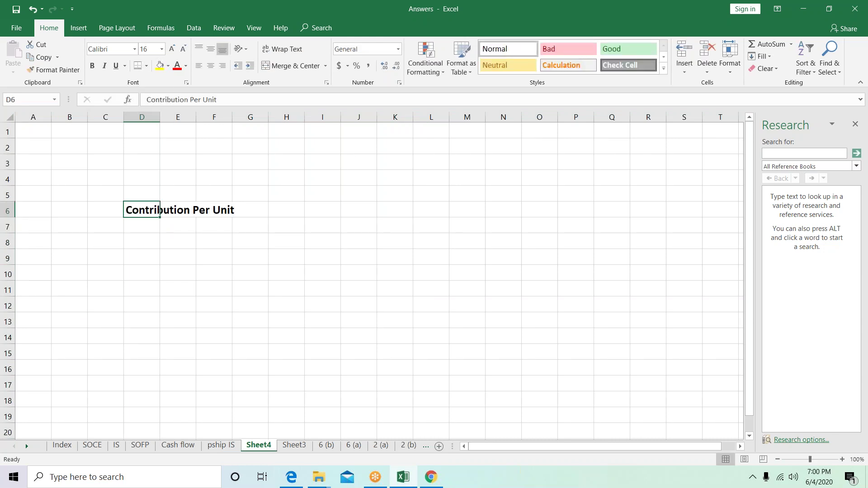
# Enter the label "Selling Price" in cell D8, two rows below the heading
pyautogui.press('Down')
pyautogui.press('Down')
pyautogui.write('Sel')
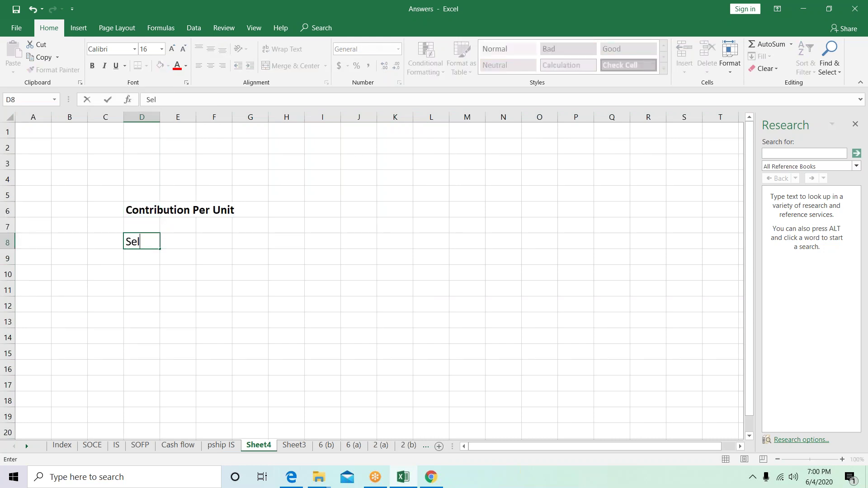
pyautogui.write('ling Pr')
pyautogui.write('ice')
pyautogui.press('Return')
pyautogui.click(178, 242)
pyautogui.click(287, 241)
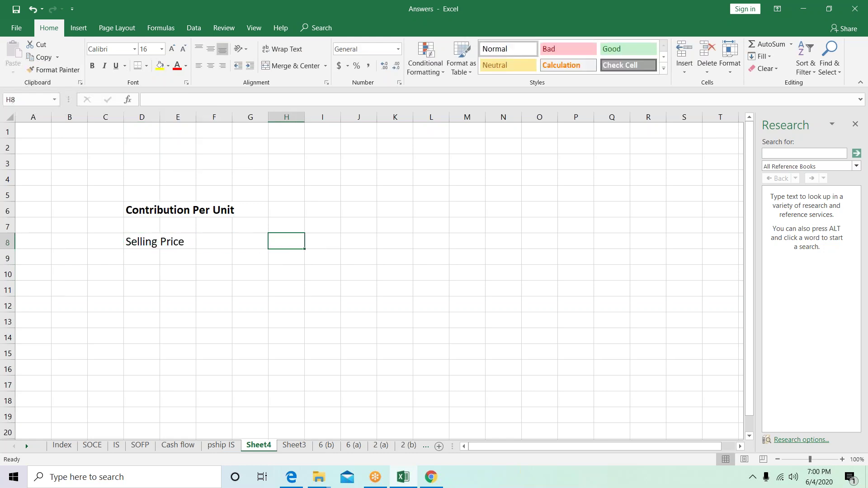
pyautogui.write('=')
pyautogui.press('Return')
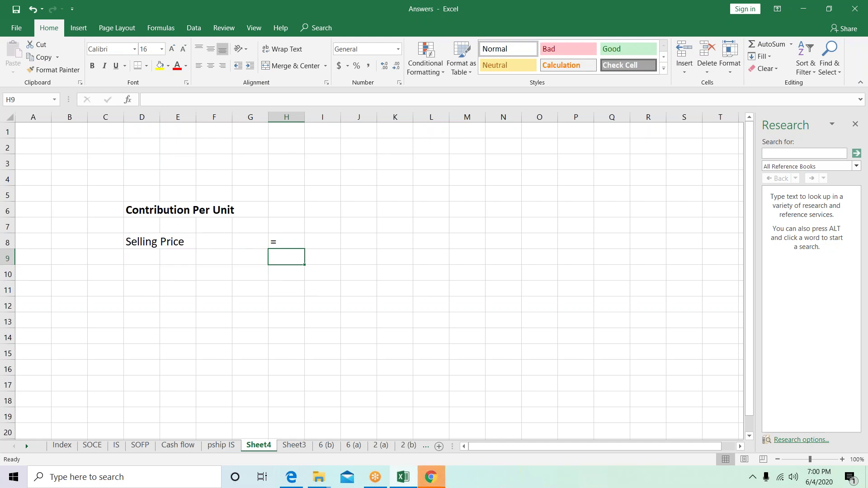
pyautogui.hotkey('alt', 'Tab')
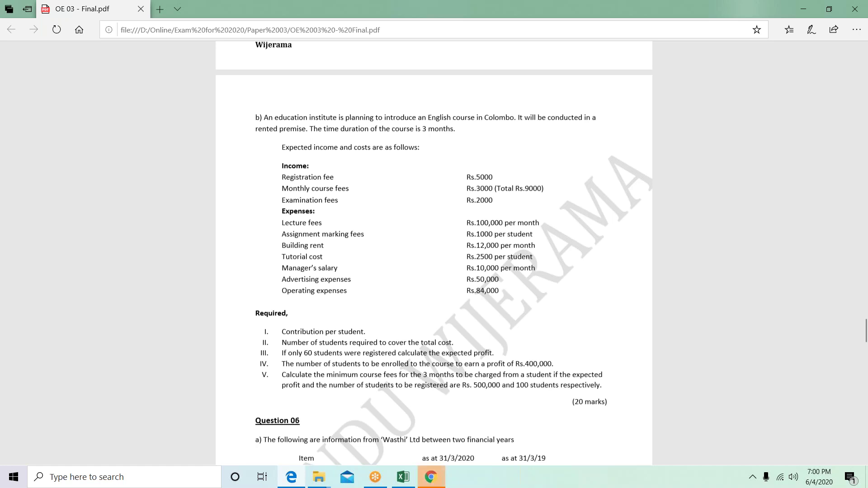
pyautogui.hotkey('alt', 'Tab')
pyautogui.click(287, 241)
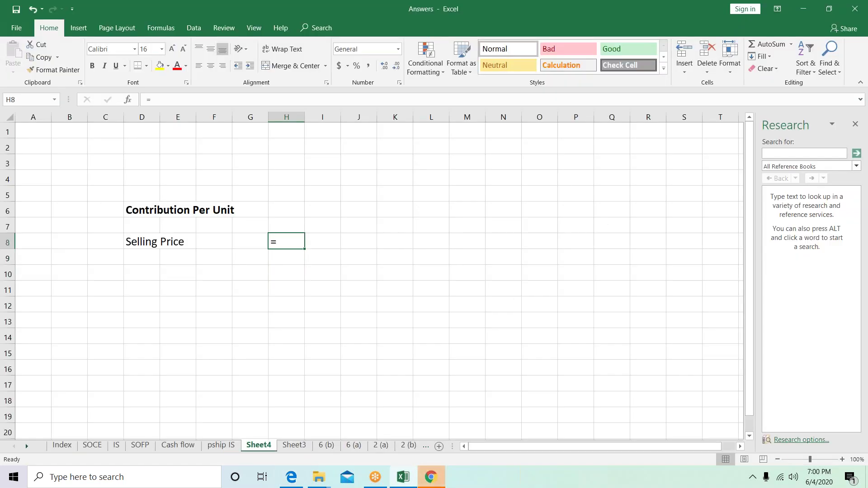
pyautogui.write('\\')
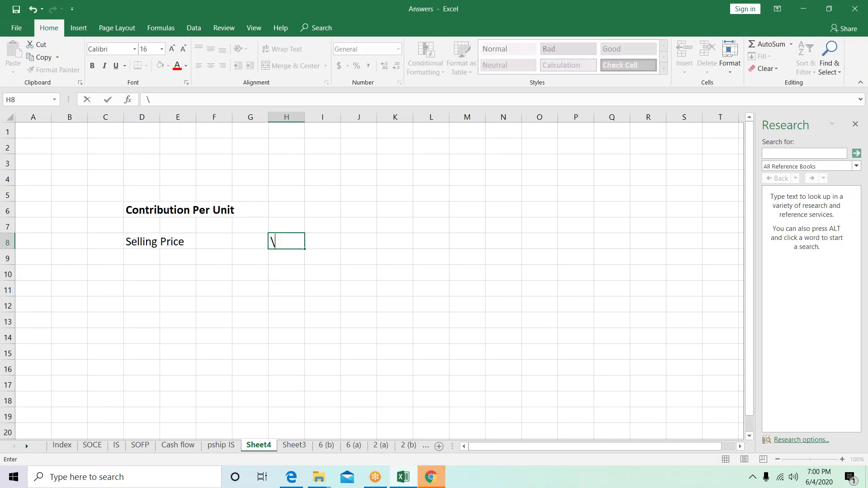
pyautogui.press('BackSpace')
pyautogui.press('Return')
# Check the first income item in the exam PDF and enter the label "Registration Fees" in cell D10
pyautogui.press('Down')
pyautogui.press('Up')
pyautogui.press('Left')
pyautogui.press('Left')
pyautogui.press('Left')
pyautogui.press('Left')
pyautogui.press('Down')
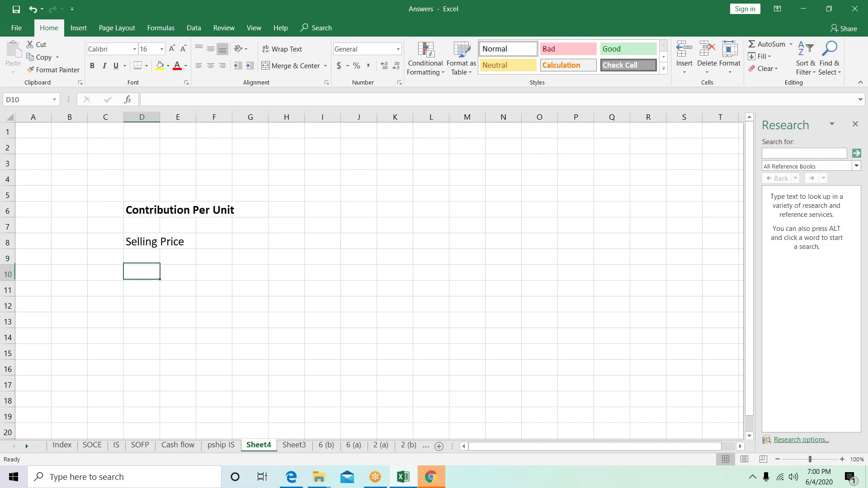
pyautogui.hotkey('alt', 'Tab')
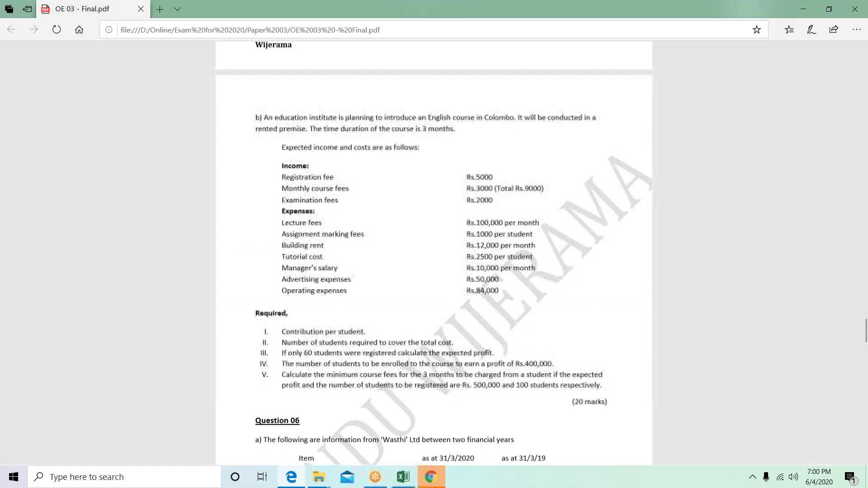
pyautogui.hotkey('alt', 'Tab')
pyautogui.write('rEGISTRATION Gf')
pyautogui.press('BackSpace')
pyautogui.press('BackSpace')
pyautogui.write('Fees')
# Complete the Registration Fees row with an equals sign in H10 and the exam paper's amount, 5000, in I10
pyautogui.press('Tab')
pyautogui.press('Tab')
pyautogui.press('Tab')
pyautogui.press('Tab')
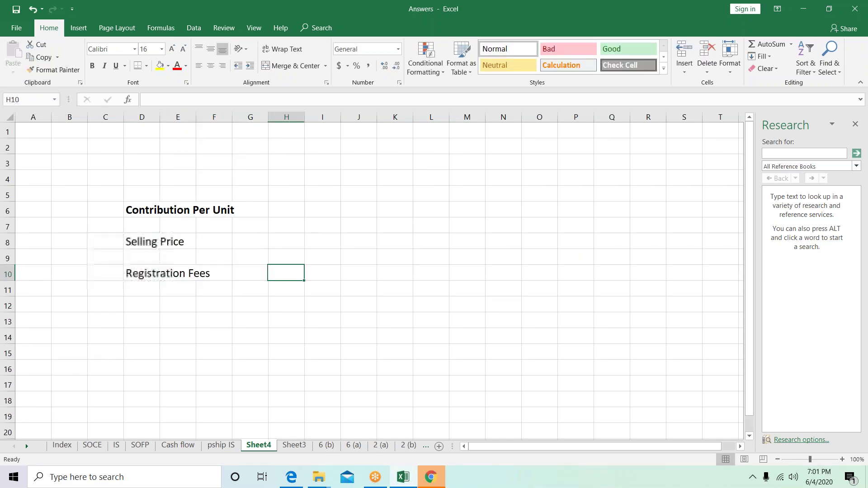
pyautogui.write('=')
pyautogui.press('Tab')
pyautogui.hotkey('alt', 'Tab')
pyautogui.hotkey('alt', 'Tab')
pyautogui.write('5000')
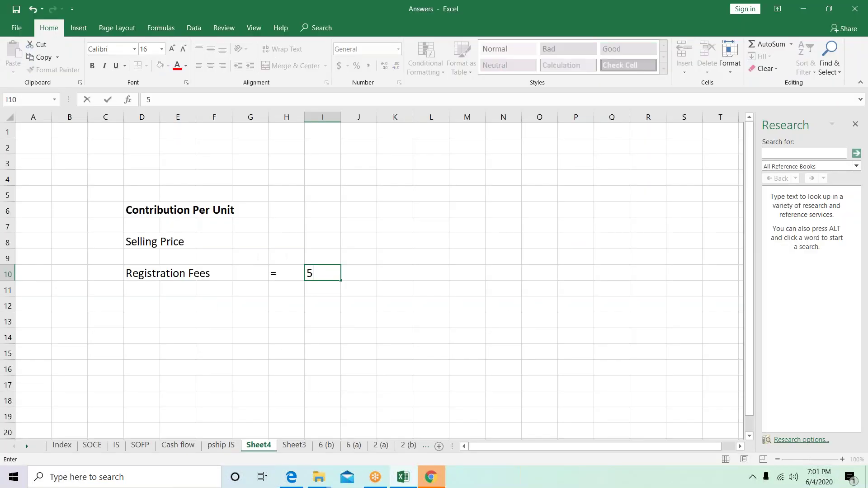
pyautogui.press('Return')
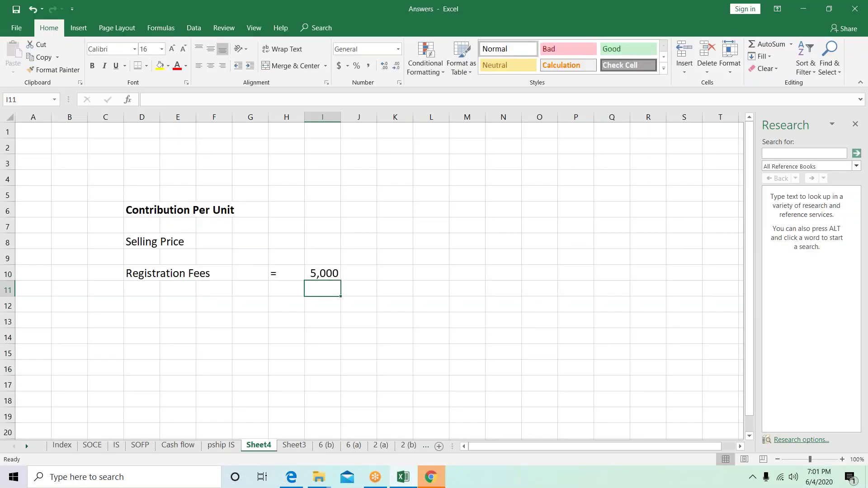
# Check the next income item in the exam PDF and enter the label "Course Fees" in cell D11
pyautogui.press('Left')
pyautogui.press('Left')
pyautogui.press('Left')
pyautogui.press('Left')
pyautogui.press('Left')
pyautogui.hotkey('alt', 'Tab')
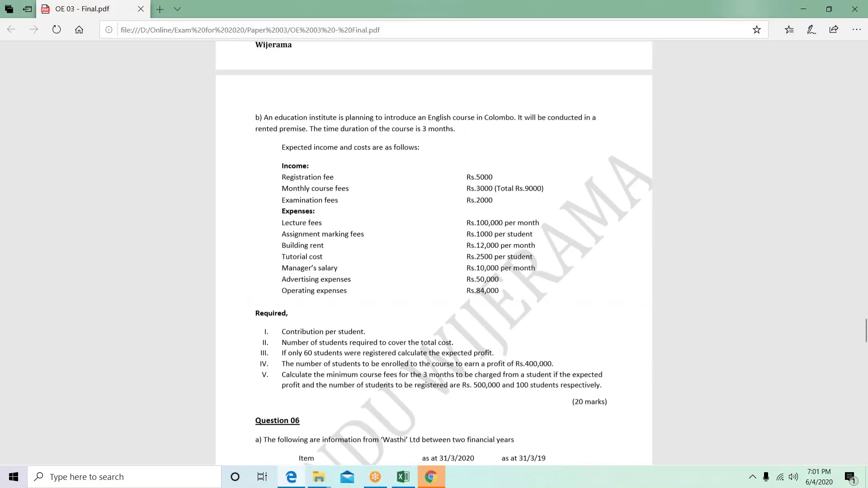
pyautogui.hotkey('alt', 'Tab')
pyautogui.write('Course Fees')
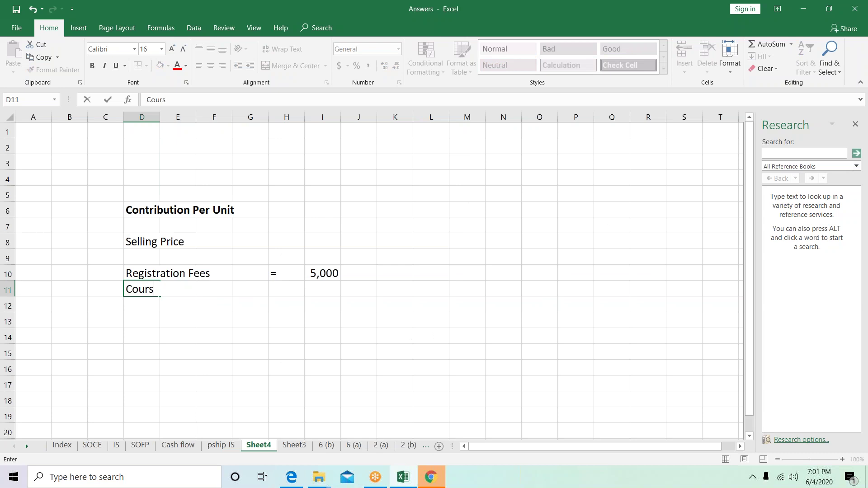
pyautogui.press('Return')
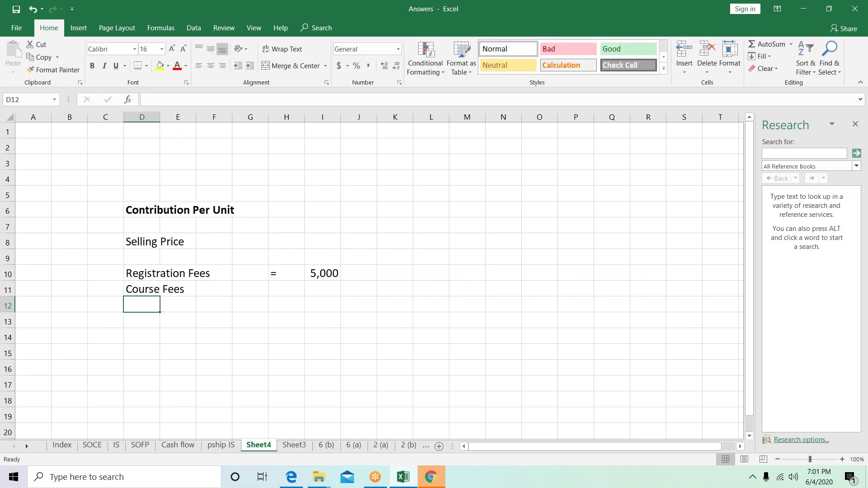
# Complete the Course Fees row with an equals sign in H11 and the amount 9000 in I11
pyautogui.press('Up')
pyautogui.press('Right')
pyautogui.press('Right')
pyautogui.press('Right')
pyautogui.press('Right')
pyautogui.press('Right')
pyautogui.press('Left')
pyautogui.write('=')
pyautogui.press('Return')
pyautogui.press('Up')
pyautogui.press('Right')
pyautogui.write('9000')
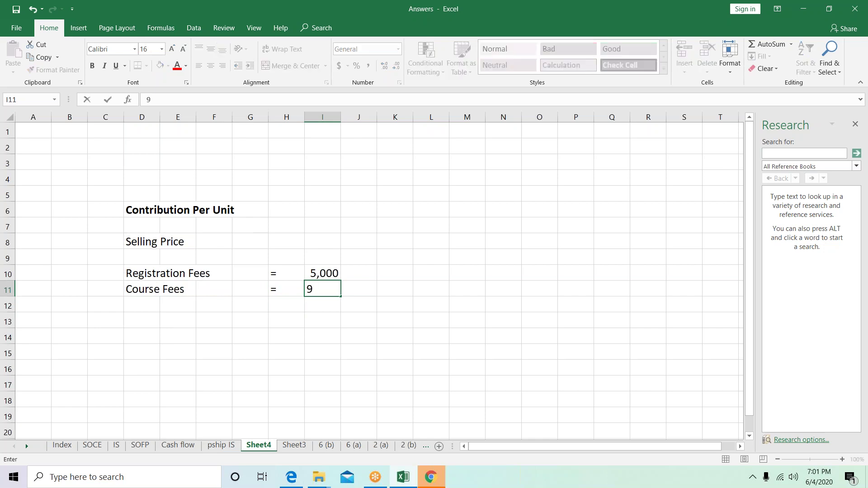
pyautogui.press('Return')
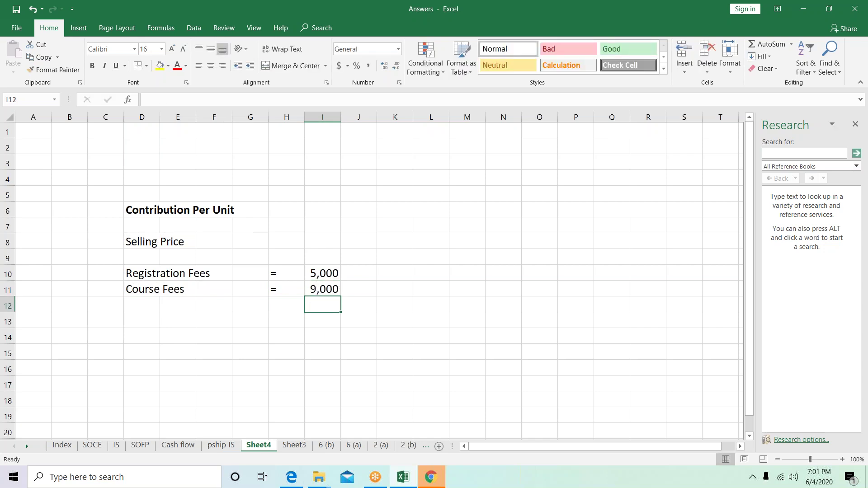
# Check the last income item in the exam PDF and enter the label "Examination Fees" in cell D12
pyautogui.hotkey('alt', 'Tab')
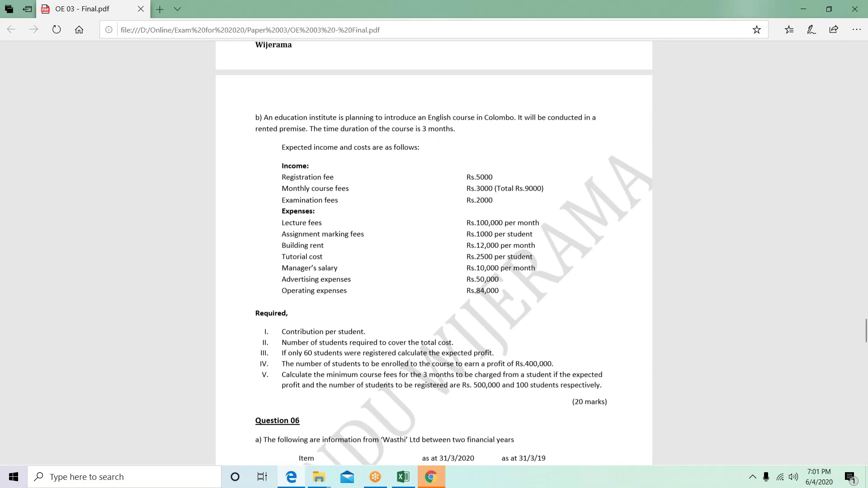
pyautogui.hotkey('alt', 'Tab')
pyautogui.press('Left')
pyautogui.press('Left')
pyautogui.press('Left')
pyautogui.press('Left')
pyautogui.press('Left')
pyautogui.write('Exa')
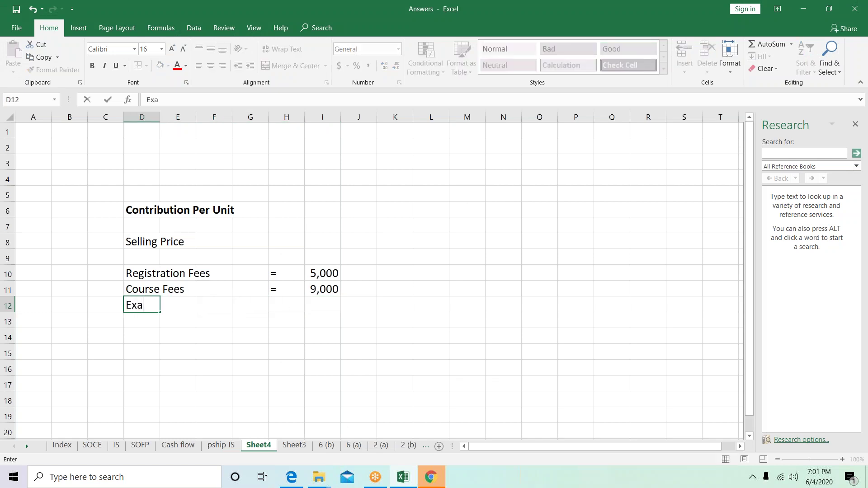
pyautogui.write('mination Fees')
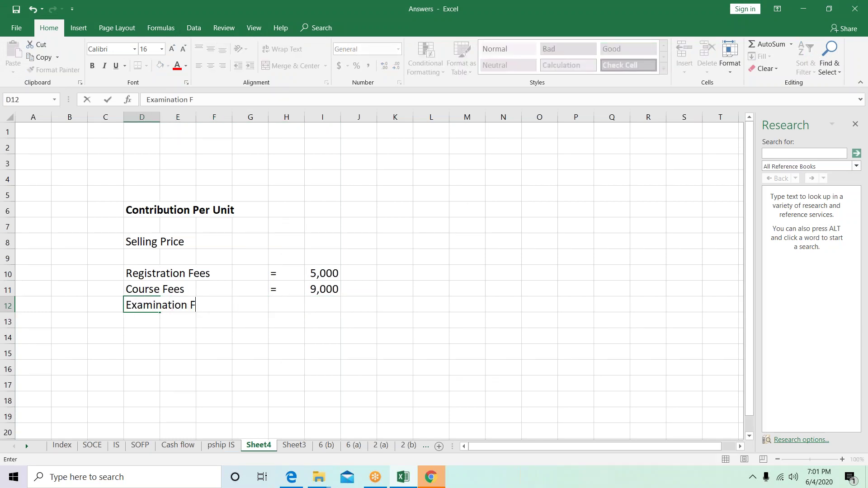
pyautogui.press('Return')
# Complete the Examination Fees row with an equals sign in H12 and the exam paper's amount, 2,000, in I12
pyautogui.press('Up')
pyautogui.press('Right')
pyautogui.press('Right')
pyautogui.press('Right')
pyautogui.press('Right')
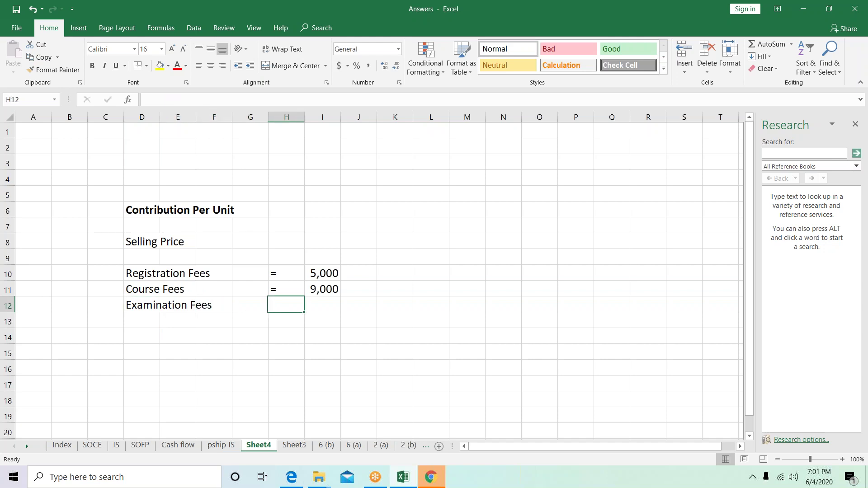
pyautogui.write('=')
pyautogui.press('Return')
pyautogui.press('Up')
pyautogui.press('Right')
pyautogui.hotkey('alt', 'Tab')
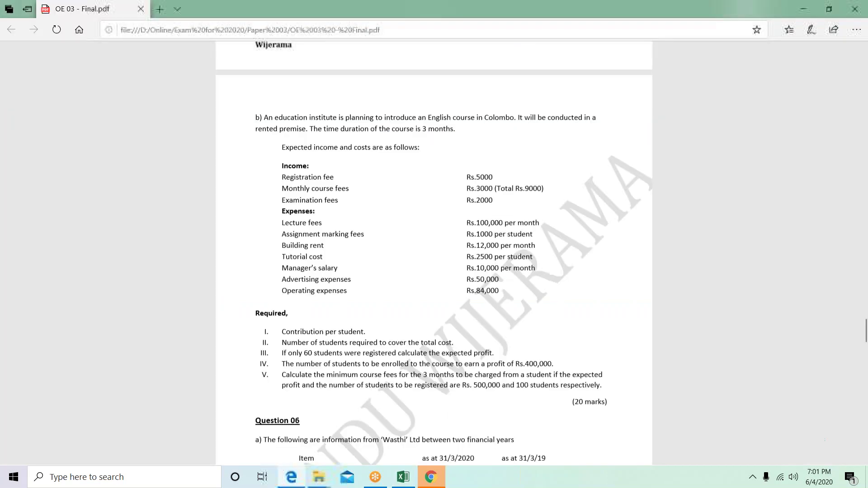
pyautogui.hotkey('alt', 'Tab')
pyautogui.write('2')
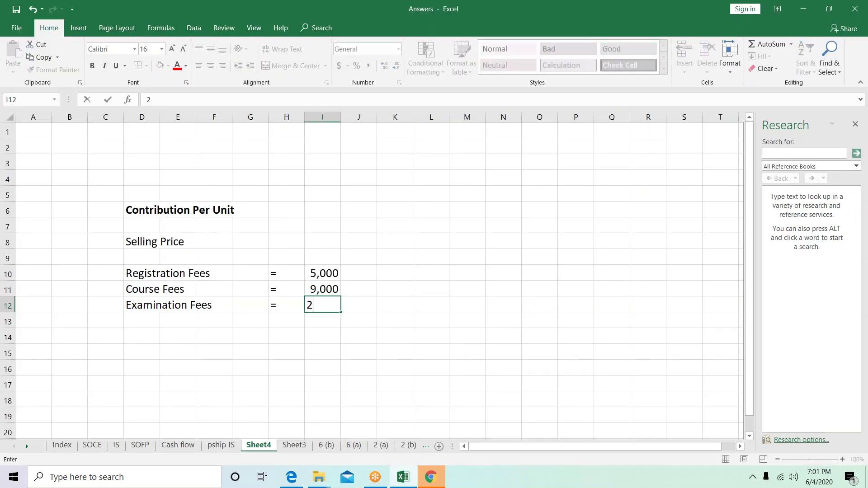
pyautogui.write('/')
pyautogui.press('BackSpace')
pyautogui.write(',000')
pyautogui.press('Return')
# Replace the "Selling Price" label in cell D8 with "Revenue"
pyautogui.press('Up')
pyautogui.press('Up')
pyautogui.press('Up')
pyautogui.press('Up')
pyautogui.press('Up')
pyautogui.press('Left')
pyautogui.press('Left')
pyautogui.press('Left')
pyautogui.press('Left')
pyautogui.press('Left')
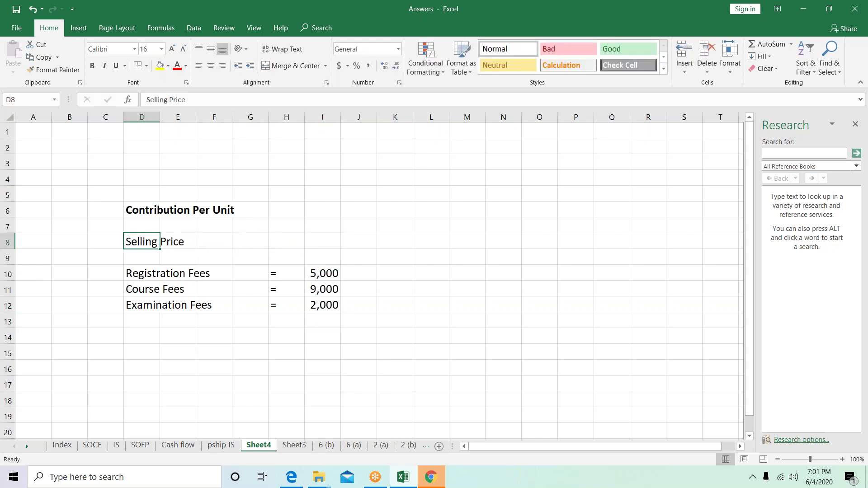
pyautogui.write('Revenue')
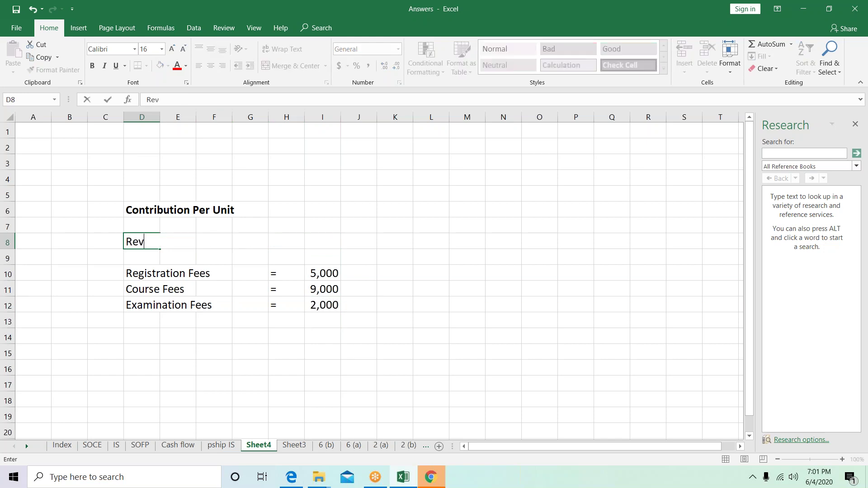
pyautogui.press('Return')
# Total the three fee amounts in I10:I12 with a SUM formula in cell K12
pyautogui.press('Down')
pyautogui.press('Right')
pyautogui.press('Right')
pyautogui.press('Right')
pyautogui.press('Right')
pyautogui.press('Right')
pyautogui.press('Right')
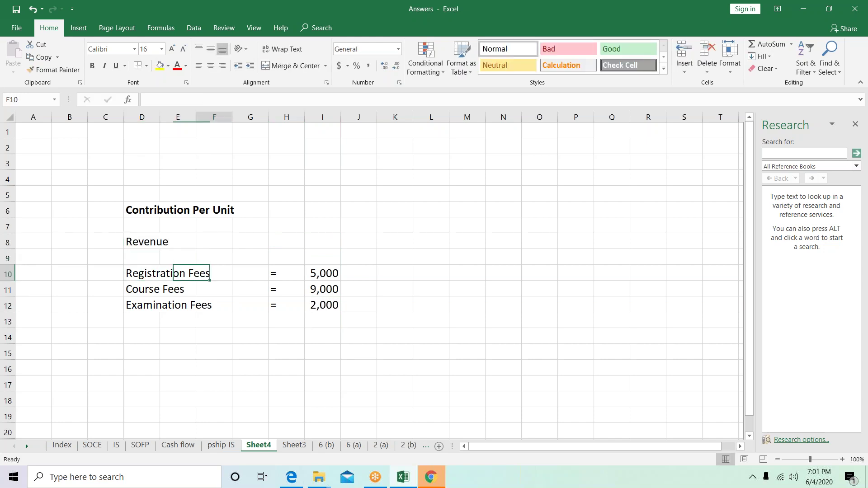
pyautogui.press('Down')
pyautogui.press('Right')
pyautogui.press('Right')
pyautogui.press('Down')
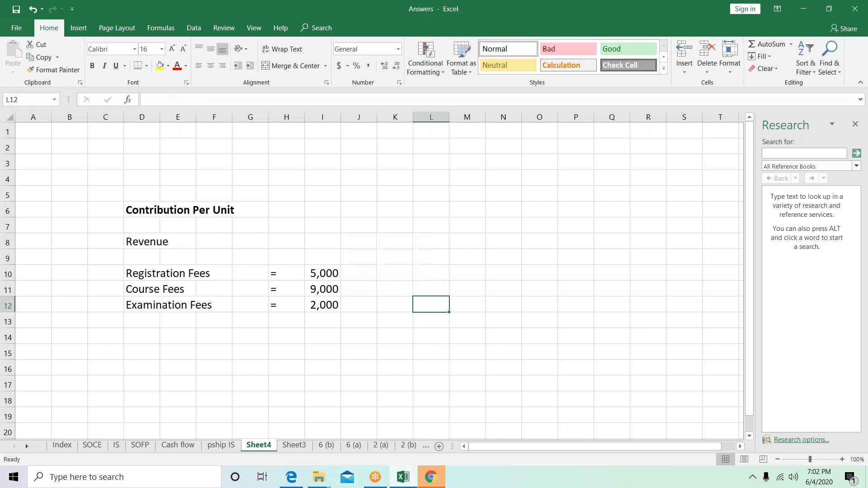
pyautogui.press('Left')
pyautogui.write('+sum9')
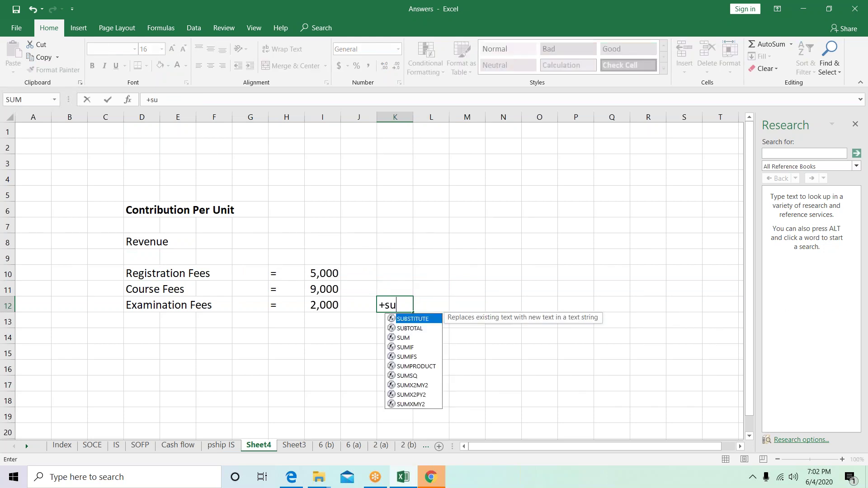
pyautogui.press('BackSpace')
pyautogui.write('(')
pyautogui.press('Left')
pyautogui.press('Left')
pyautogui.hotkey('shift', 'Up')
pyautogui.hotkey('shift', 'Up')
pyautogui.write(')')
pyautogui.press('Return')
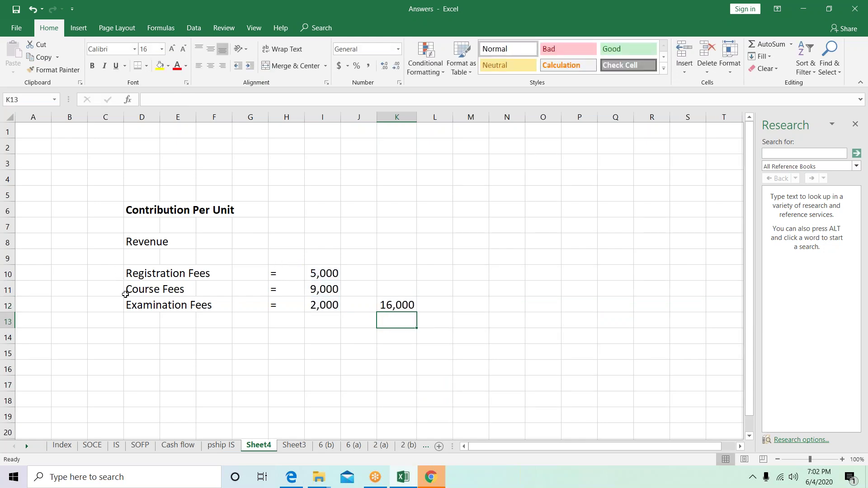
# Make the "Revenue" heading in D8 bold and enter a bold "Variable Cost" heading in cell D16
pyautogui.click(143, 242)
pyautogui.hotkey('ctrl', 'b')
pyautogui.press('Down')
pyautogui.press('Down')
pyautogui.press('Down')
pyautogui.press('Down')
pyautogui.press('Down')
pyautogui.press('Down')
pyautogui.press('Down')
pyautogui.press('Down')
pyautogui.press('Down')
pyautogui.press('Down')
pyautogui.hotkey('alt', 'Tab')
pyautogui.hotkey('alt', 'Tab')
pyautogui.press('Up')
pyautogui.press('Up')
pyautogui.write('Va')
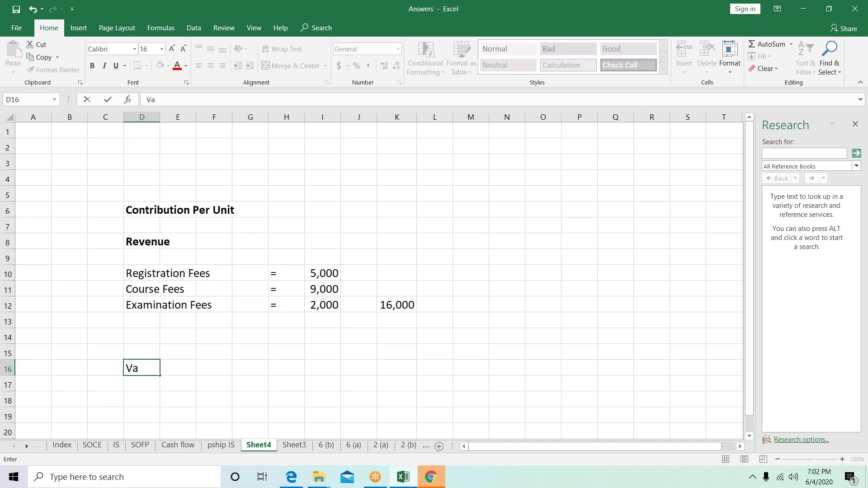
pyautogui.write('riable Cost')
pyautogui.press('Return')
pyautogui.press('Up')
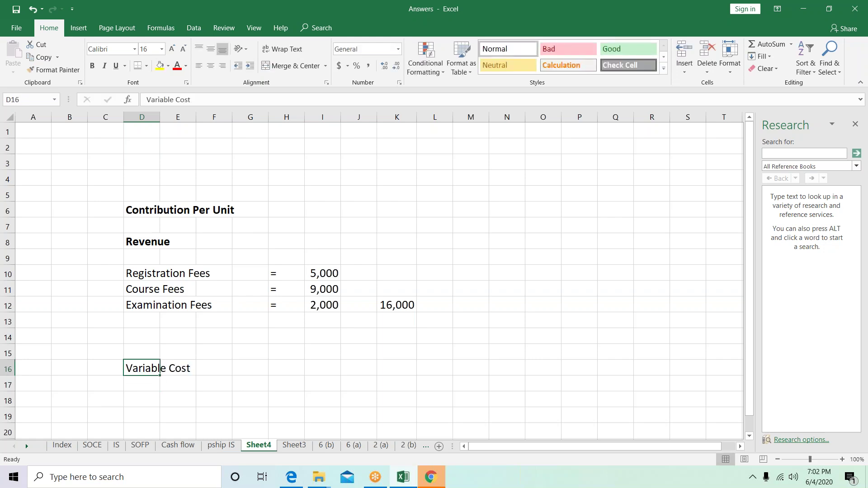
pyautogui.hotkey('ctrl', 'b')
# Check the per-student expenses in the exam PDF and enter the label "Assignment Marking" in cell D17
pyautogui.press('Down')
pyautogui.press('Down')
pyautogui.hotkey('alt', 'Tab')
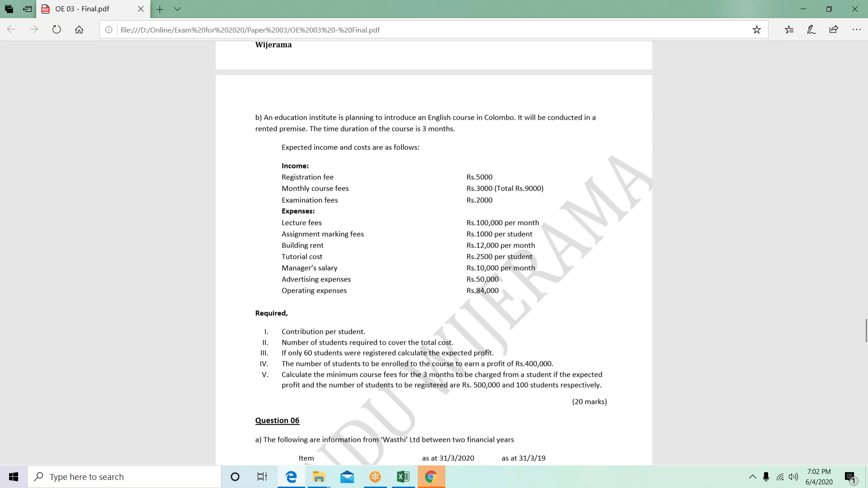
pyautogui.hotkey('alt', 'Tab')
pyautogui.click(141, 384)
pyautogui.write('Assignmnet')
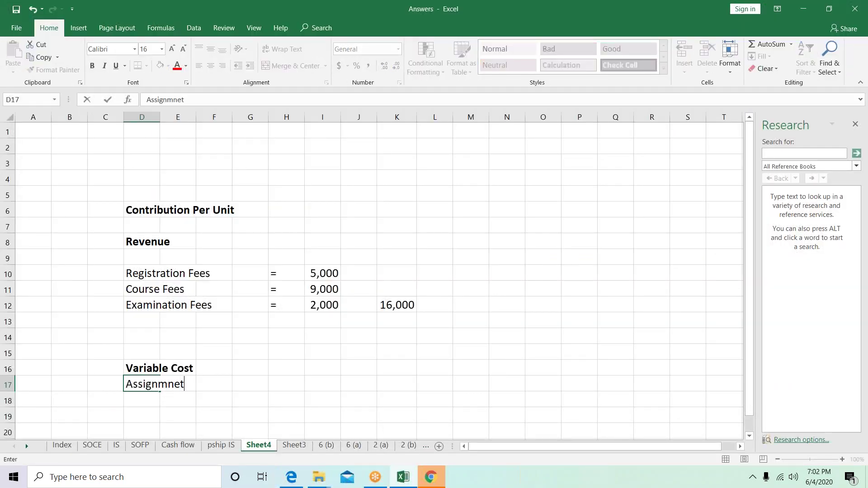
pyautogui.press('BackSpace')
pyautogui.press('BackSpace')
pyautogui.press('BackSpace')
pyautogui.press('BackSpace')
pyautogui.write('ment Marking')
pyautogui.press('Return')
# Complete the Assignment Marking row with an equals sign in H17 and the amount 1,000 in I17
pyautogui.click(159, 385)
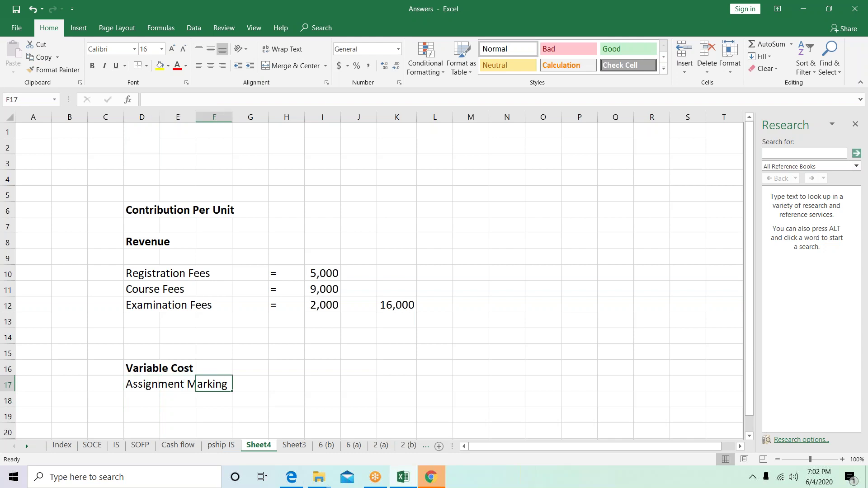
pyautogui.click(286, 385)
pyautogui.write('=')
pyautogui.press('Return')
pyautogui.press('Up')
pyautogui.press('Right')
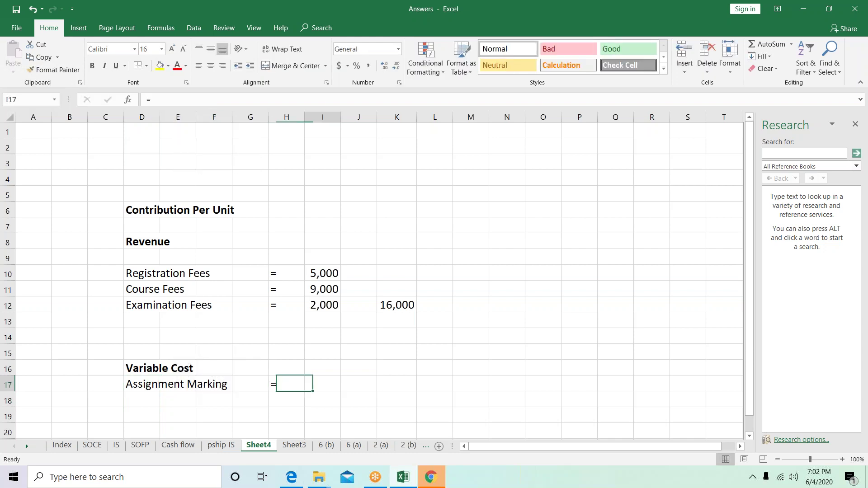
pyautogui.write('11')
pyautogui.press('BackSpace')
pyautogui.write(',000')
pyautogui.press('Return')
# Check the exam PDF for the other per-student expense and enter the label "Tutorial Cost" in cell D18
pyautogui.hotkey('alt', 'Tab')
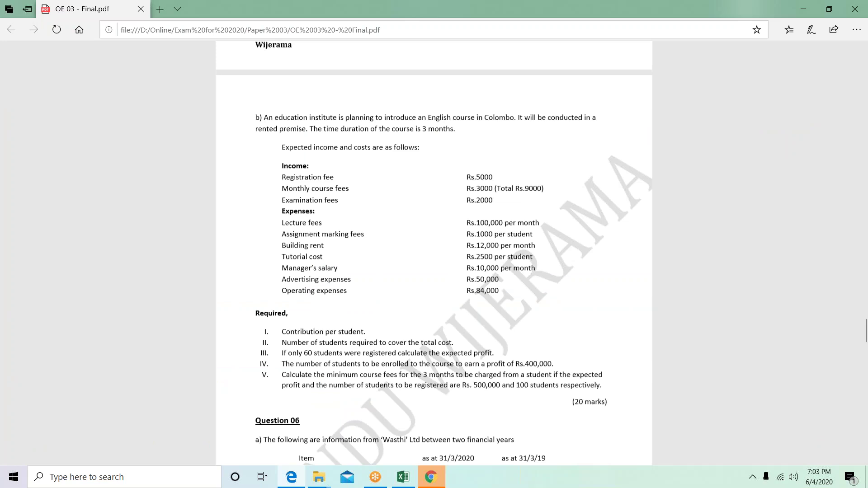
pyautogui.hotkey('alt', 'Tab')
pyautogui.press('Left')
pyautogui.press('Left')
pyautogui.press('Left')
pyautogui.press('Left')
pyautogui.press('Left')
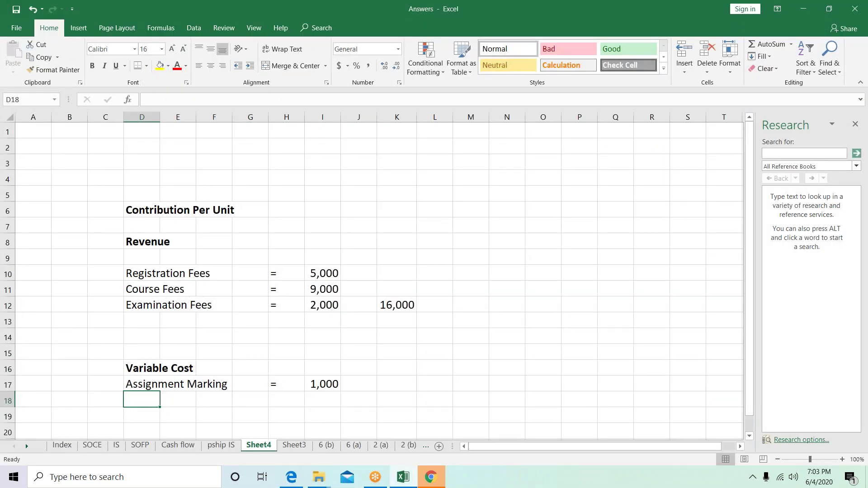
pyautogui.write('Tuto')
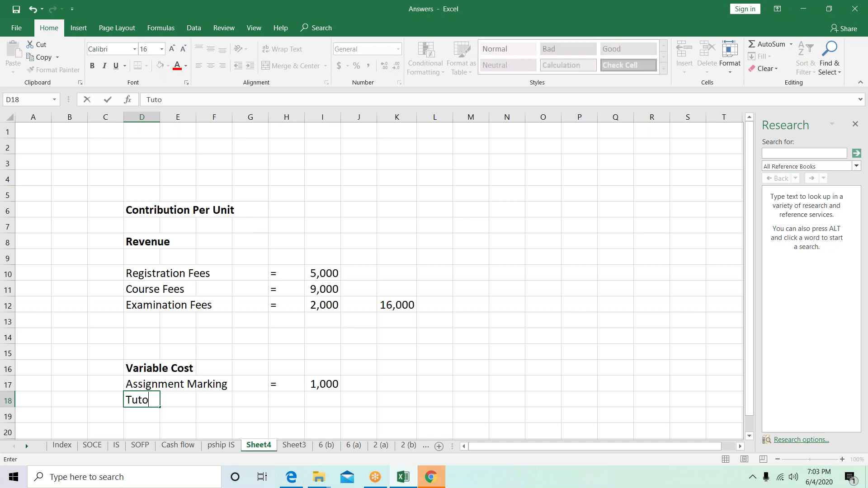
pyautogui.write('rial Cost')
pyautogui.hotkey('ctrl', 'Return')
# Complete the Tutorial Cost row with an equals sign in H18 and the exam paper's amount, 2,500, in I18
pyautogui.press('Right')
pyautogui.press('Right')
pyautogui.press('Right')
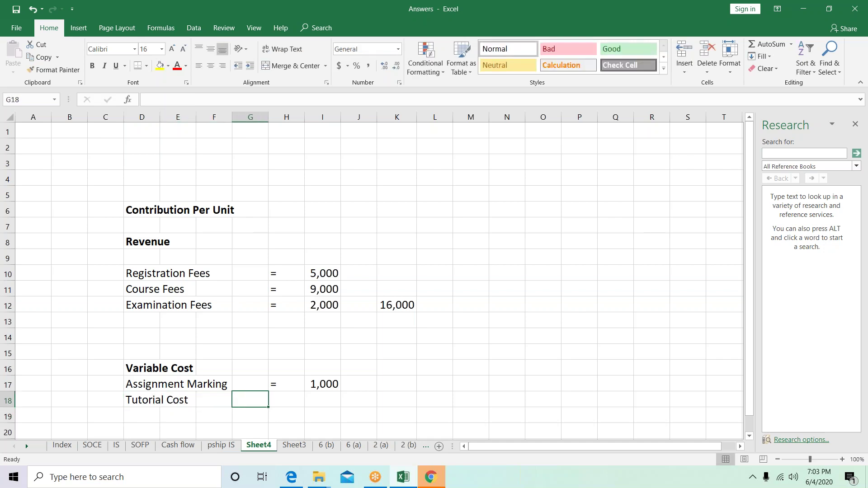
pyautogui.write('=')
pyautogui.press('Right')
pyautogui.press('Down')
pyautogui.hotkey('alt', 'Tab')
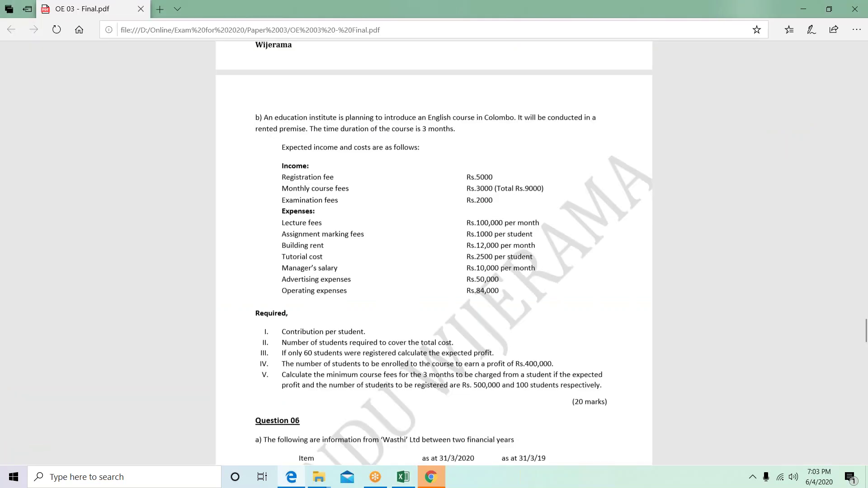
pyautogui.hotkey('alt', 'Tab')
pyautogui.press('Up')
pyautogui.press('Right')
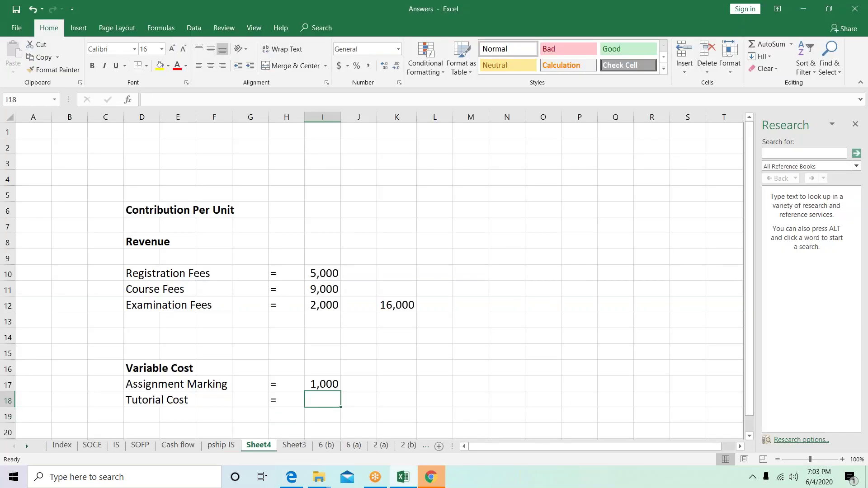
pyautogui.write('2500')
pyautogui.press('Return')
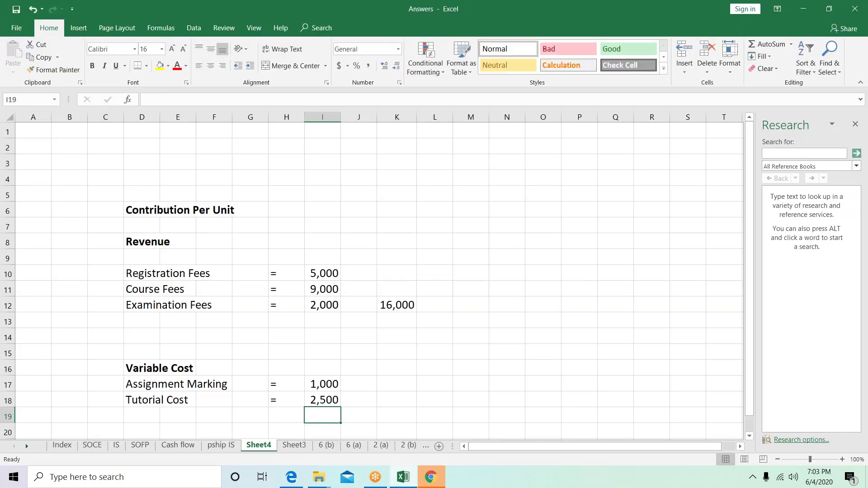
# Recheck the expense list in the exam PDF and total the variable costs in I17:I18 with a SUM formula in K18
pyautogui.hotkey('alt', 'Tab')
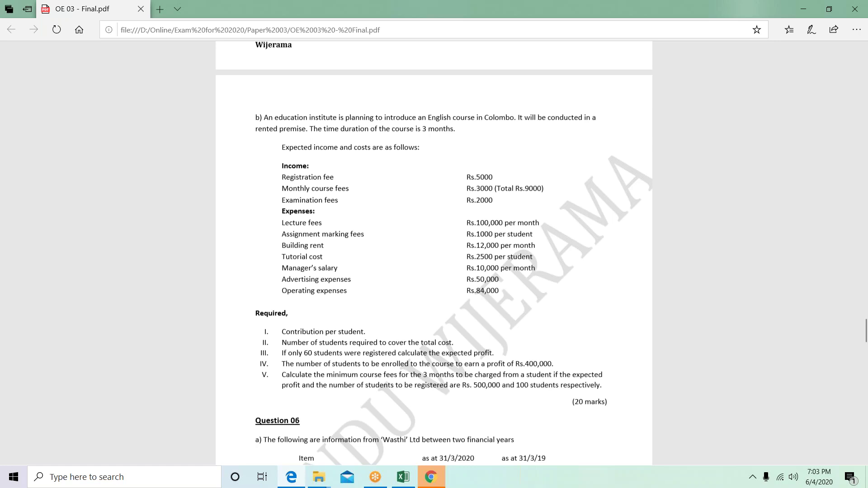
pyautogui.hotkey('alt', 'Tab')
pyautogui.click(359, 415)
pyautogui.click(397, 415)
pyautogui.click(397, 400)
pyautogui.write('+sum(')
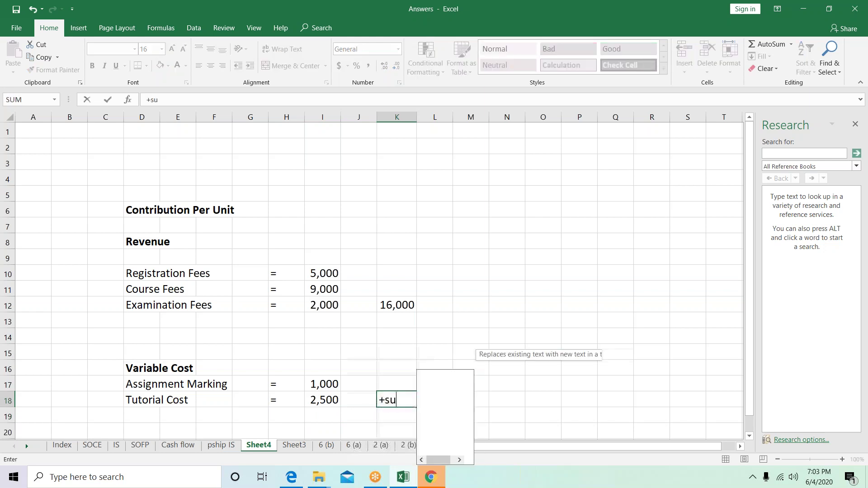
pyautogui.press('BackSpace')
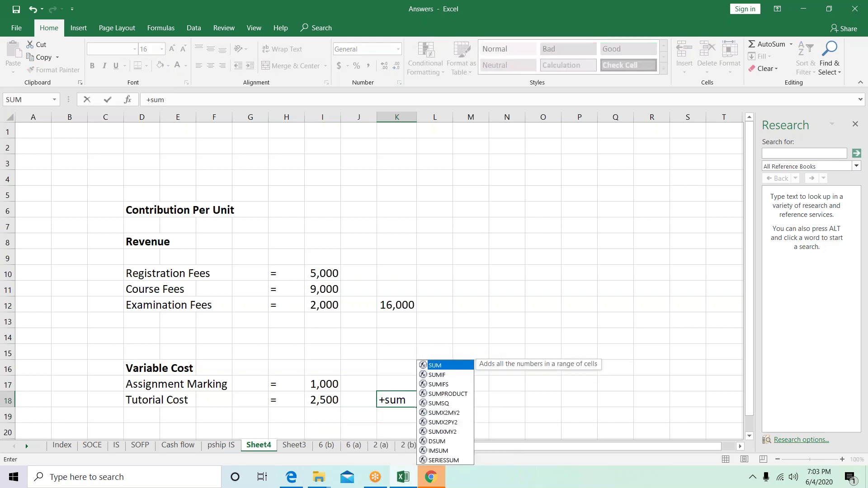
pyautogui.write('(')
pyautogui.press('Left')
pyautogui.press('Left')
pyautogui.hotkey('shift', 'Up')
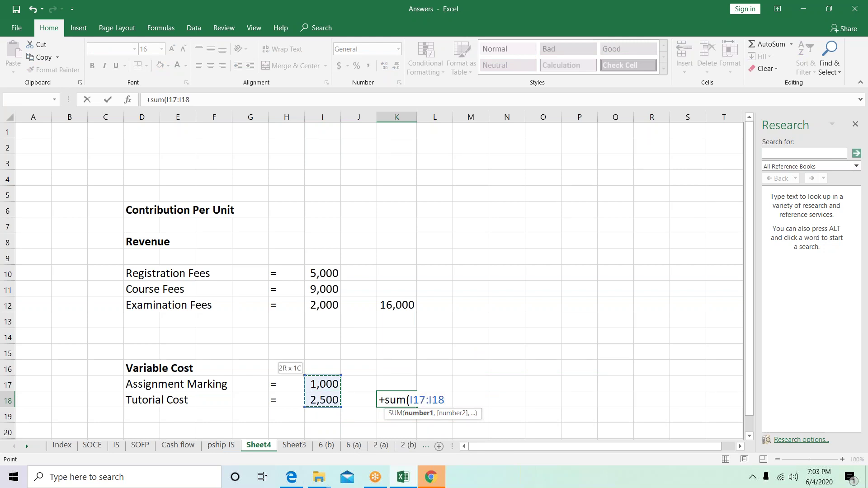
pyautogui.write(')')
pyautogui.press('Return')
pyautogui.press('Return')
pyautogui.press('Return')
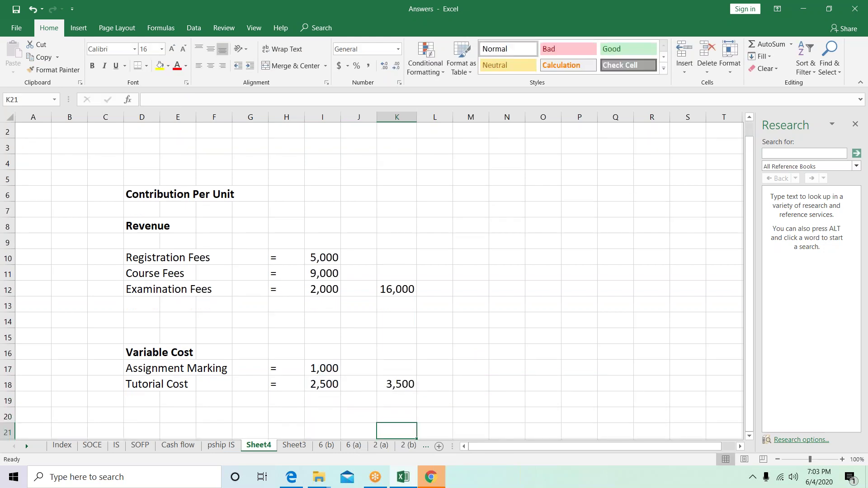
pyautogui.press('Up')
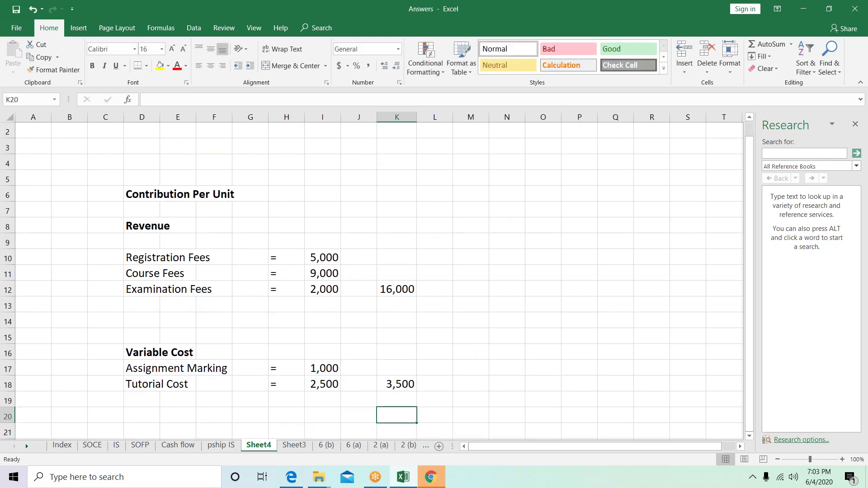
pyautogui.write('+')
pyautogui.press('Up')
pyautogui.press('Up')
pyautogui.press('Up')
pyautogui.press('Up')
pyautogui.press('Down')
pyautogui.press('Escape')
# Turn the variable cost total in K18 negative by multiplying its SUM formula by -1
pyautogui.click(391, 384)
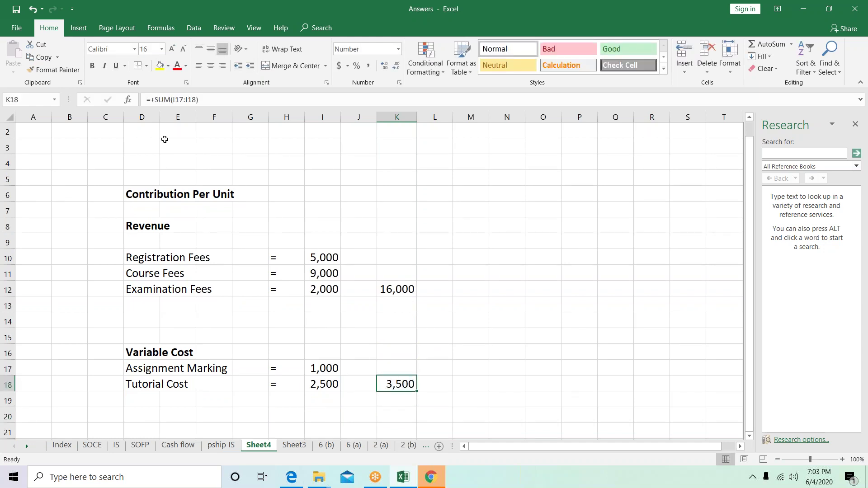
pyautogui.click(224, 98)
pyautogui.write('*-1')
pyautogui.press('Return')
# Calculate the contribution in cell K21 by adding the revenue total in K12 and the variable cost total in K18
pyautogui.press('Down')
pyautogui.press('Down')
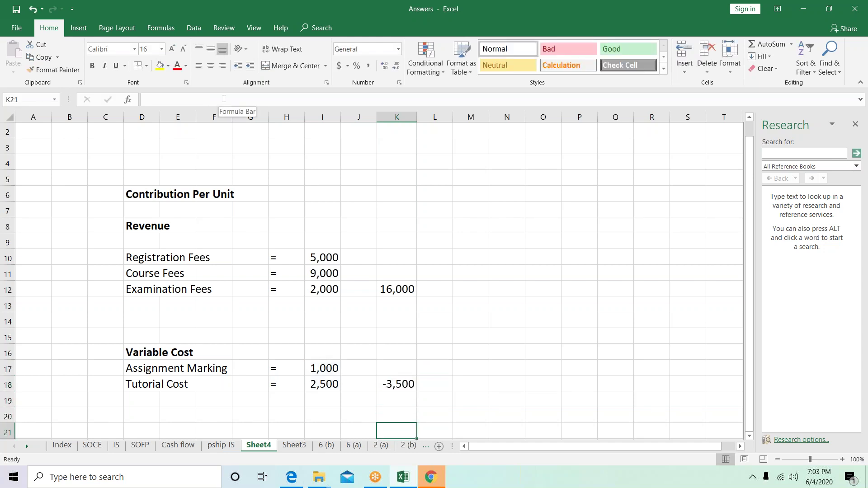
pyautogui.write('+')
pyautogui.press('Up')
pyautogui.press('Up')
pyautogui.press('Up')
pyautogui.press('Up')
pyautogui.press('Up')
pyautogui.press('Up')
pyautogui.press('Up')
pyautogui.press('Up')
pyautogui.press('Up')
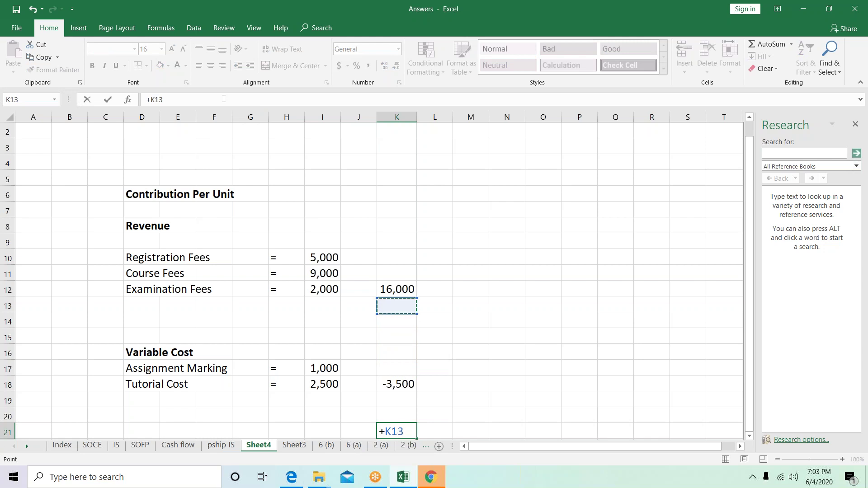
pyautogui.write('+')
pyautogui.press('Up')
pyautogui.press('Up')
pyautogui.press('Up')
pyautogui.press('Return')
# Make the contribution amount in cell K21 bold
pyautogui.press('Up')
pyautogui.hotkey('ctrl', 'b')
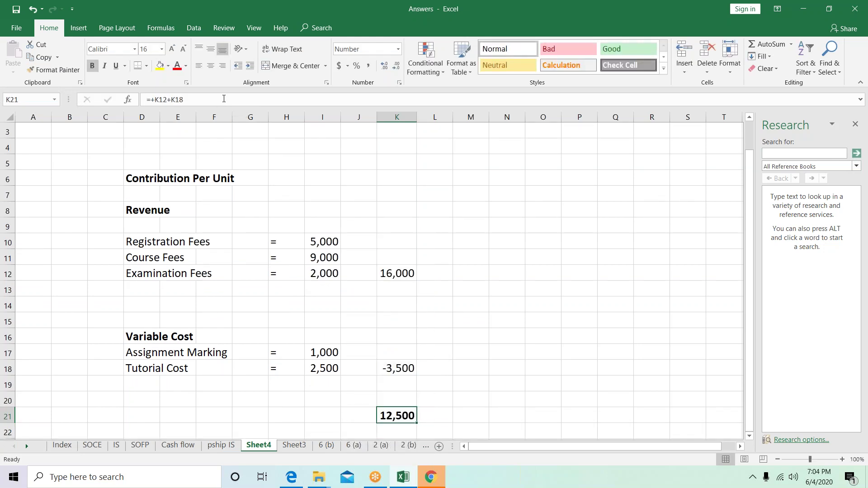
pyautogui.click(224, 98)
pyautogui.press('Return')
pyautogui.press('Up')
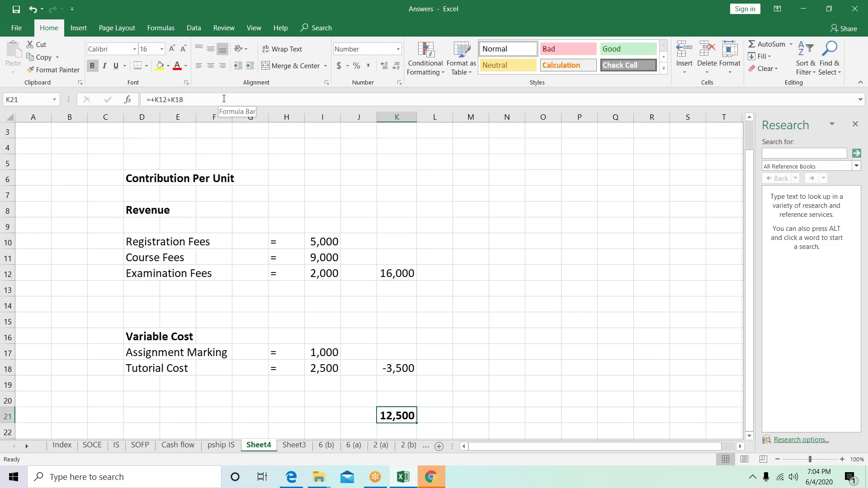
# Enter the label "Contribution" in cell D21 beside the contribution amount
pyautogui.press('Left')
pyautogui.press('Left')
pyautogui.press('Left')
pyautogui.press('Left')
pyautogui.press('Left')
pyautogui.press('Left')
pyautogui.press('Left')
pyautogui.write('V')
pyautogui.press('BackSpace')
pyautogui.write('cONT')
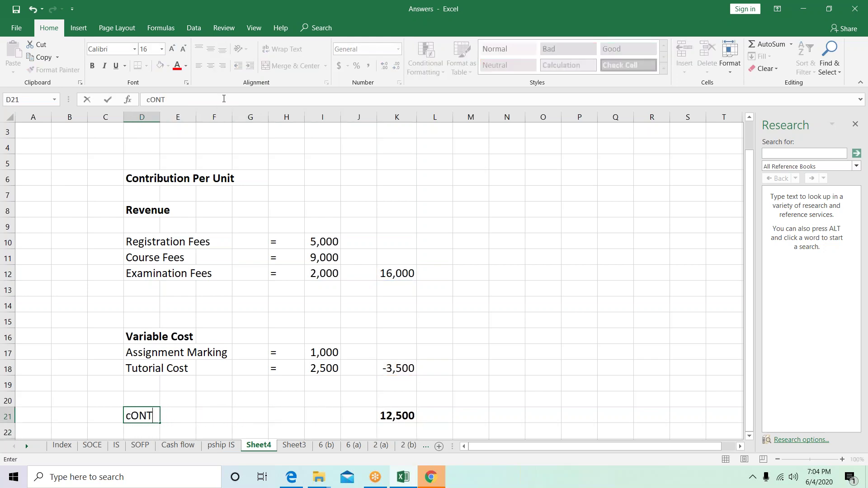
pyautogui.write('RIBUTION')
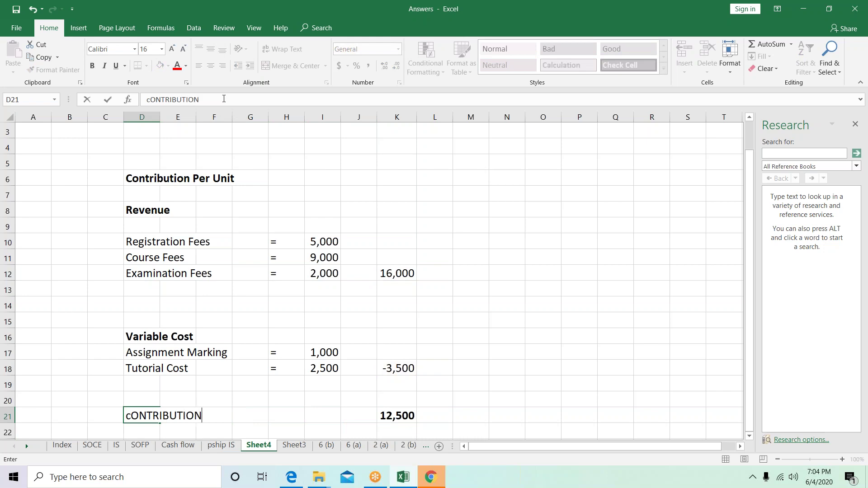
pyautogui.press('Return')
# Review the exam question's requirements in the PDF and look back over the contribution calculation up to the revenue total
pyautogui.hotkey('alt', 'Tab')
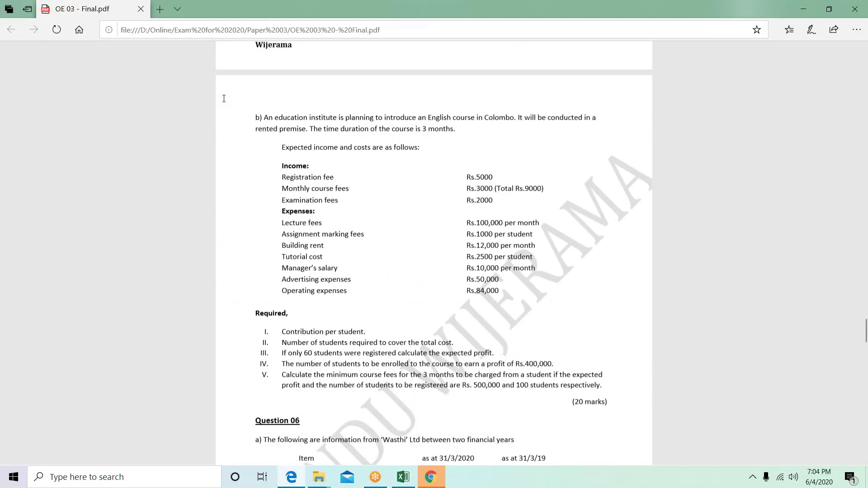
pyautogui.hotkey('alt', 'Tab')
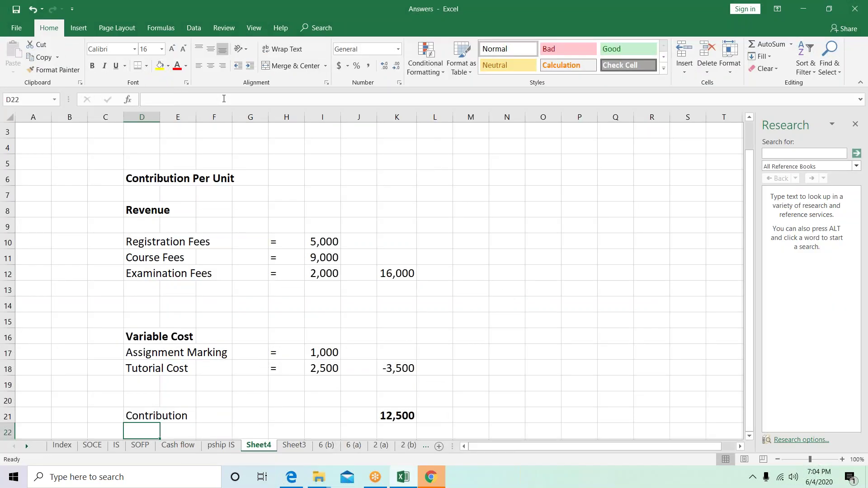
pyautogui.press('Right')
pyautogui.press('Right')
pyautogui.press('Right')
pyautogui.press('Right')
pyautogui.press('Right')
pyautogui.press('Right')
pyautogui.press('Up')
pyautogui.press('Up')
pyautogui.press('Up')
pyautogui.press('Up')
pyautogui.press('Up')
pyautogui.press('Up')
pyautogui.press('Up')
pyautogui.press('Up')
pyautogui.press('Up')
pyautogui.press('Up')
pyautogui.press('Up')
pyautogui.press('Up')
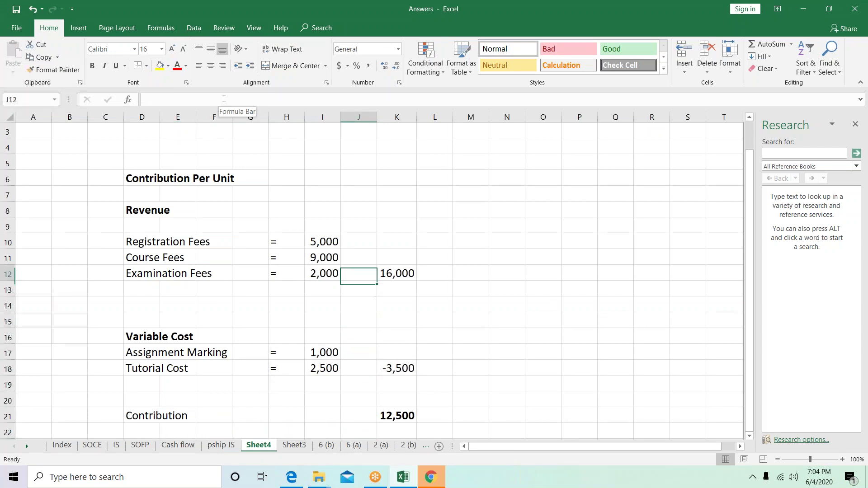
pyautogui.press('Right')
# Check the registration fee in the exam PDF and enter a mark of 0.5 in cell C10 beside Registration Fees
pyautogui.press('Left')
pyautogui.press('Left')
pyautogui.press('Left')
pyautogui.press('Left')
pyautogui.press('Left')
pyautogui.press('Left')
pyautogui.press('Left')
pyautogui.press('Left')
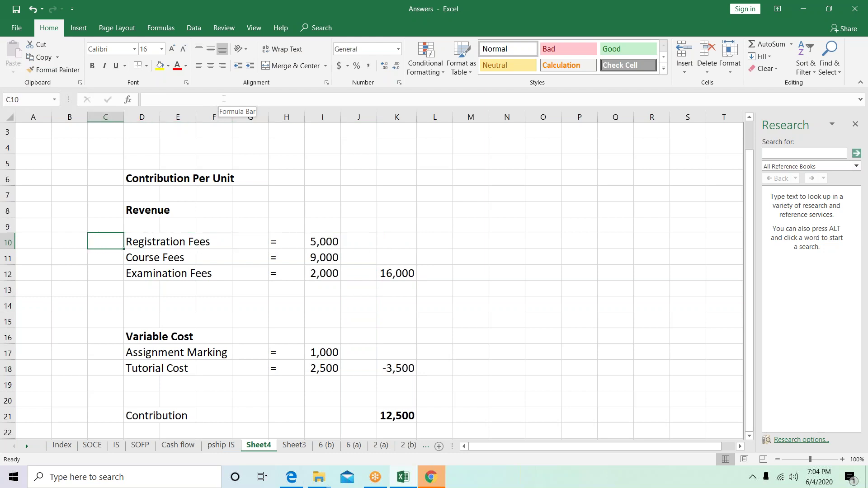
pyautogui.press('alt')
pyautogui.hotkey('alt', 'Tab')
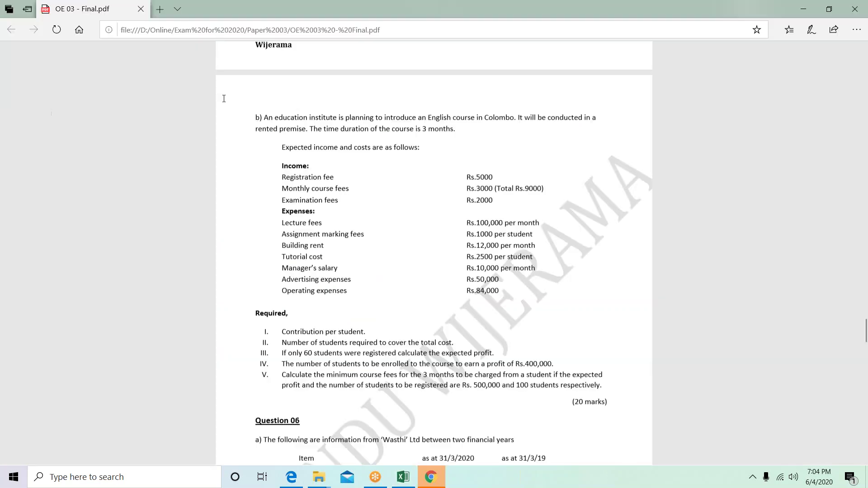
pyautogui.hotkey('alt', 'Tab')
pyautogui.write('0')
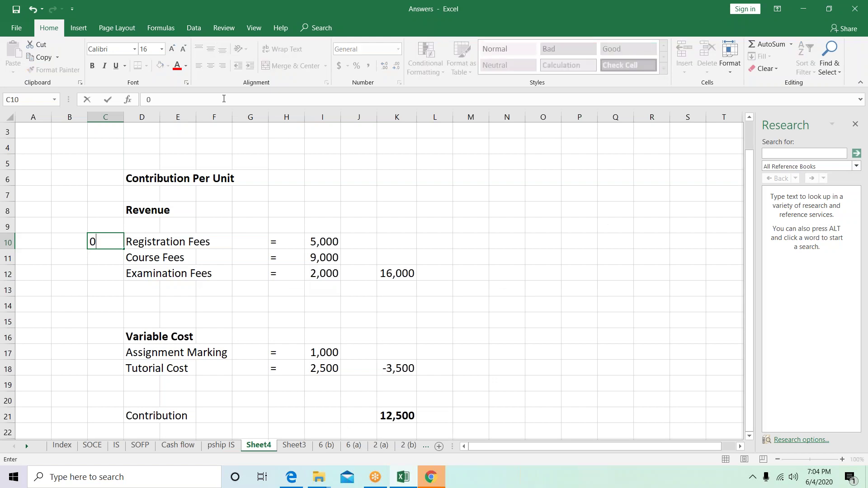
pyautogui.write('.5')
pyautogui.press('Return')
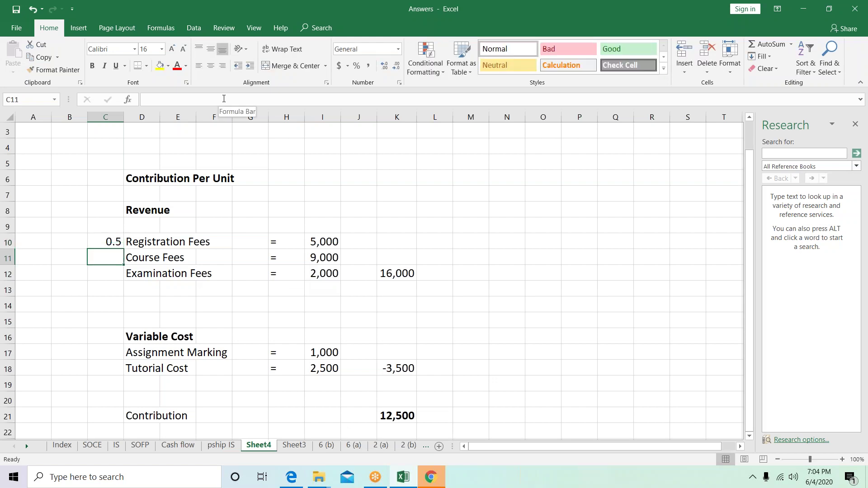
# Copy the 0.5 mark to cell C12 beside Examination Fees and enter 1 in C11 beside Course Fees
pyautogui.press('Up')
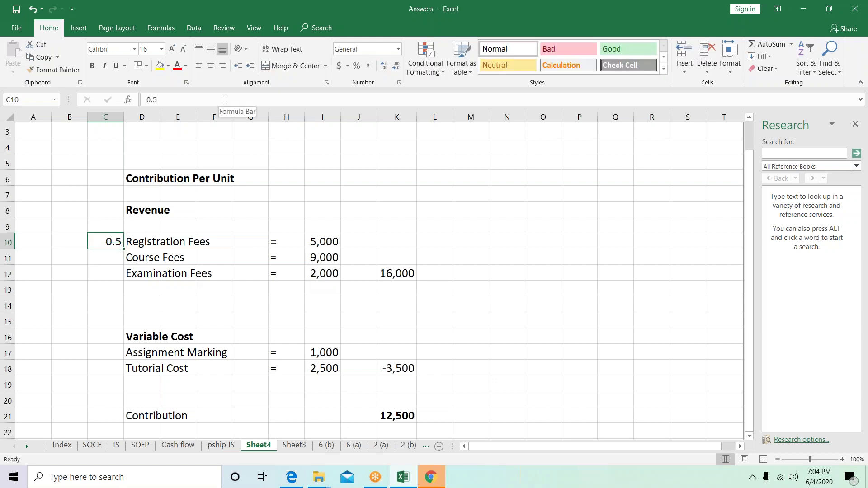
pyautogui.hotkey('ctrl', 'c')
pyautogui.press('Down')
pyautogui.press('Down')
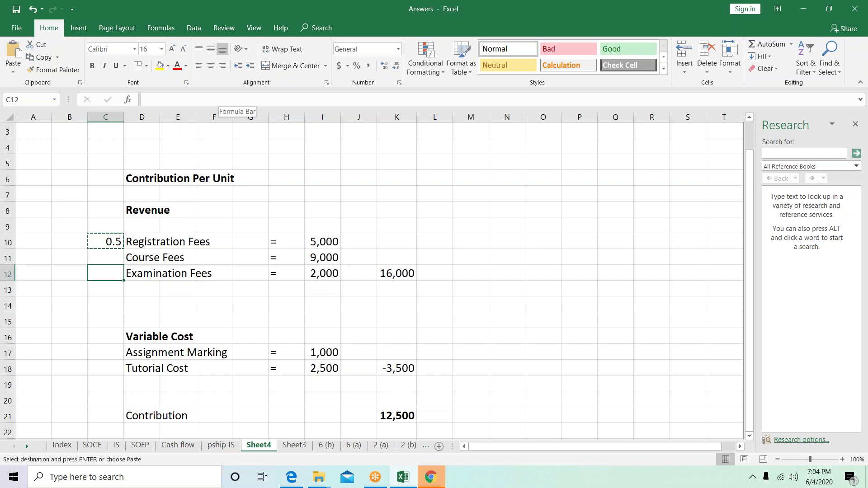
pyautogui.hotkey('ctrl', 'v')
pyautogui.press('Up')
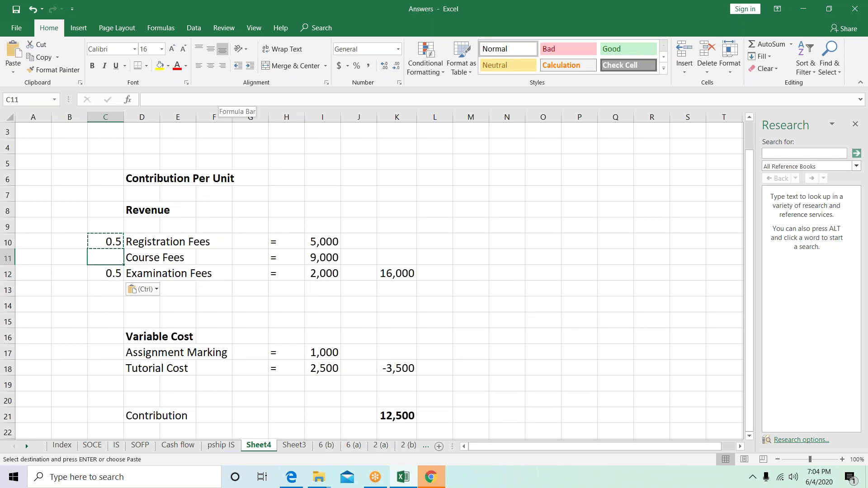
pyautogui.write('1')
pyautogui.press('Return')
# Enter a mark of 1 in cells C17 and C18 beside Assignment Marking and Tutorial Cost
pyautogui.press('Down')
pyautogui.press('Down')
pyautogui.press('Down')
pyautogui.press('Down')
pyautogui.press('Down')
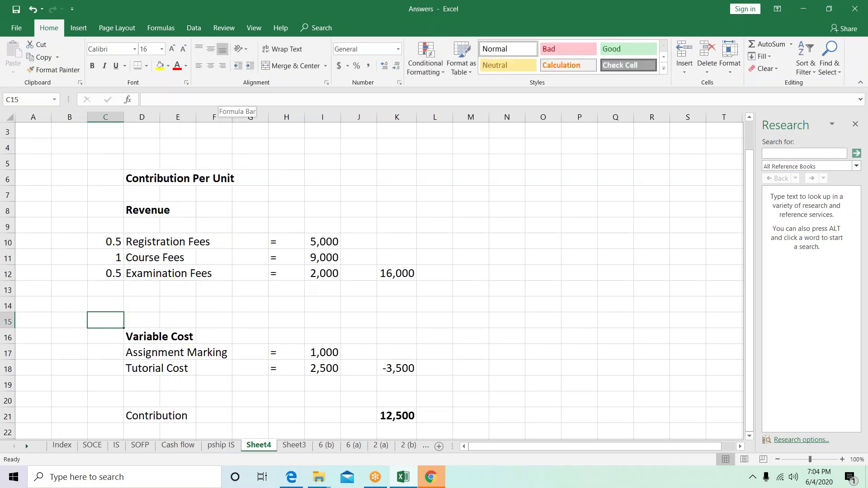
pyautogui.write('1')
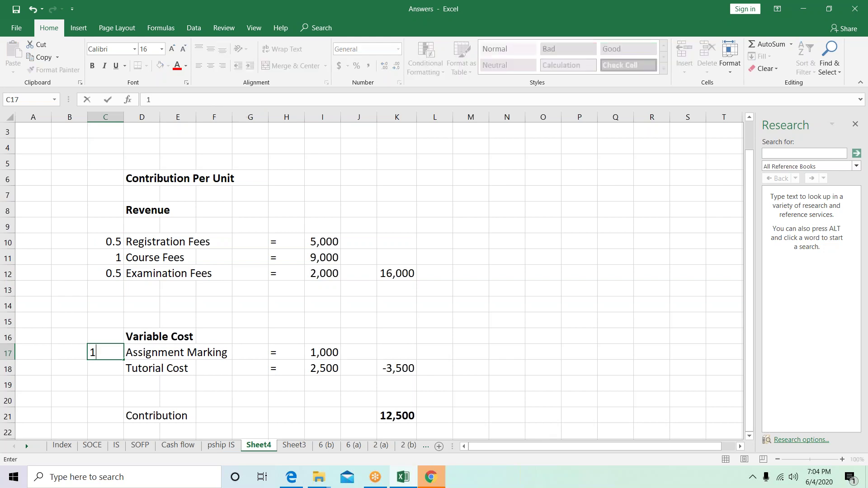
pyautogui.press('BackSpace')
pyautogui.write('1')
pyautogui.press('Return')
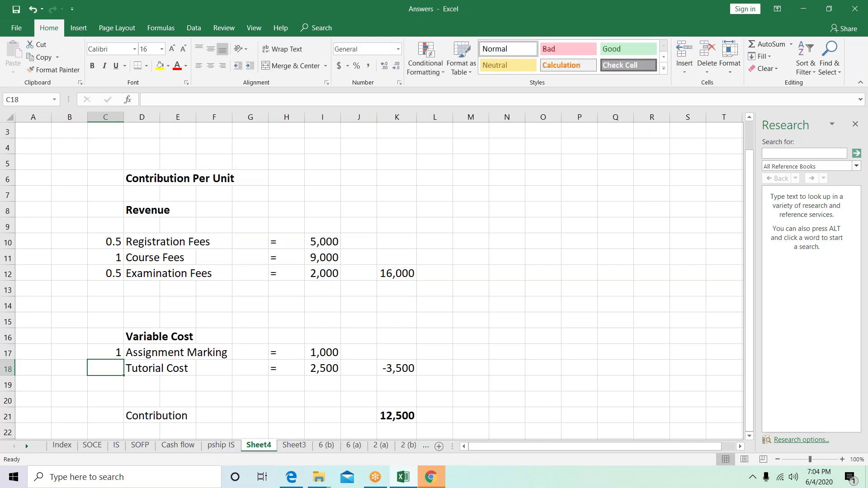
pyautogui.write('1')
pyautogui.press('Return')
# Enter the total marks as (4) in cell I6 on the Contribution Per Unit heading row
pyautogui.press('Up')
pyautogui.press('Up')
pyautogui.press('Up')
pyautogui.press('Up')
pyautogui.press('Up')
pyautogui.press('Up')
pyautogui.press('Up')
pyautogui.press('Up')
pyautogui.press('Up')
pyautogui.press('Up')
pyautogui.press('Up')
pyautogui.press('Up')
pyautogui.press('Up')
pyautogui.press('Right')
pyautogui.press('Right')
pyautogui.press('Right')
pyautogui.press('Right')
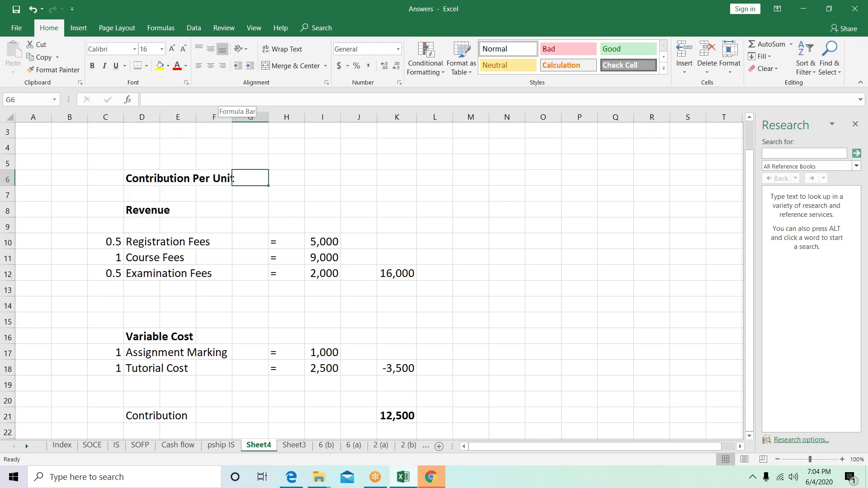
pyautogui.press('Right')
pyautogui.press('Right')
pyautogui.write('(')
pyautogui.press('BackSpace')
pyautogui.write('(4')
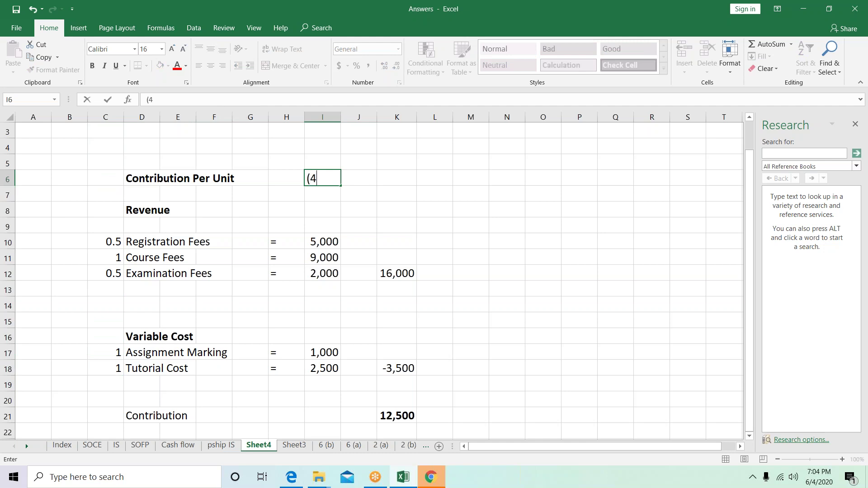
pyautogui.write(')')
pyautogui.press('Return')
pyautogui.click(323, 178)
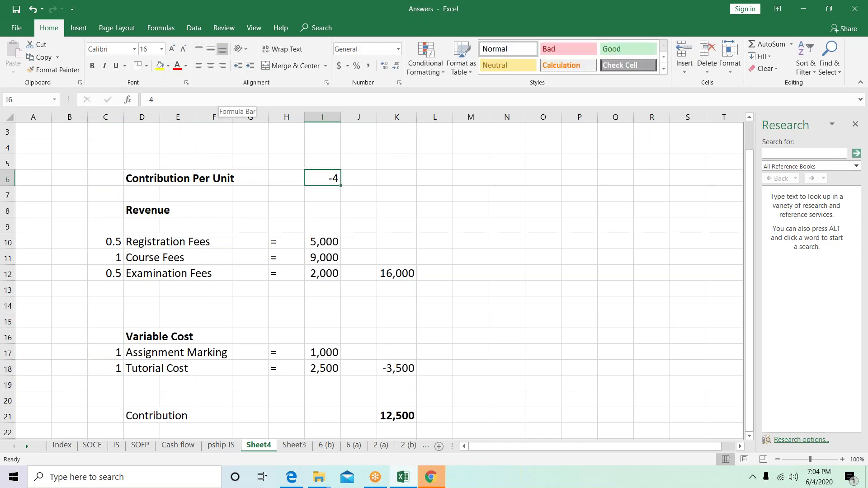
# Check the next requirement in the exam PDF and enter the bold label "BEP" in cell D26
pyautogui.press('Down')
pyautogui.press('Down')
pyautogui.press('Down')
pyautogui.press('Down')
pyautogui.press('Down')
pyautogui.press('Down')
pyautogui.press('Down')
pyautogui.press('Down')
pyautogui.press('Down')
pyautogui.press('Down')
pyautogui.press('Down')
pyautogui.press('Down')
pyautogui.press('Down')
pyautogui.press('Down')
pyautogui.press('Down')
pyautogui.press('Down')
pyautogui.press('Down')
pyautogui.press('Down')
pyautogui.press('Down')
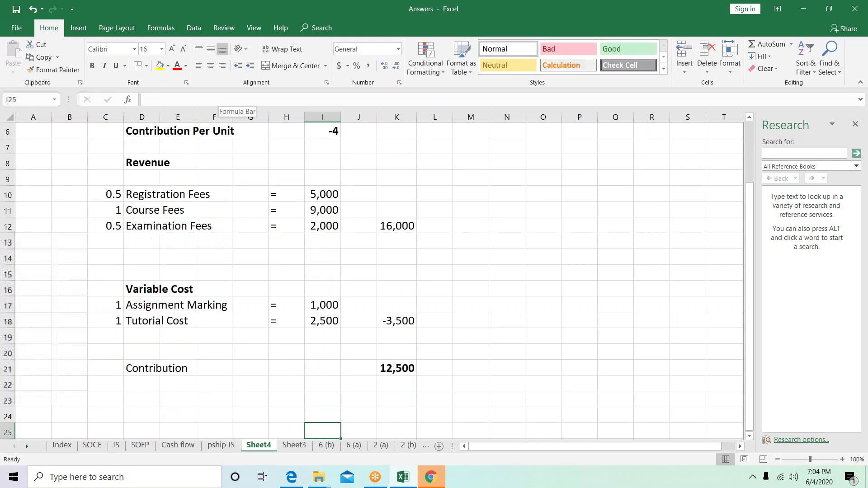
pyautogui.press('Left')
pyautogui.press('Left')
pyautogui.press('Left')
pyautogui.press('Left')
pyautogui.press('Left')
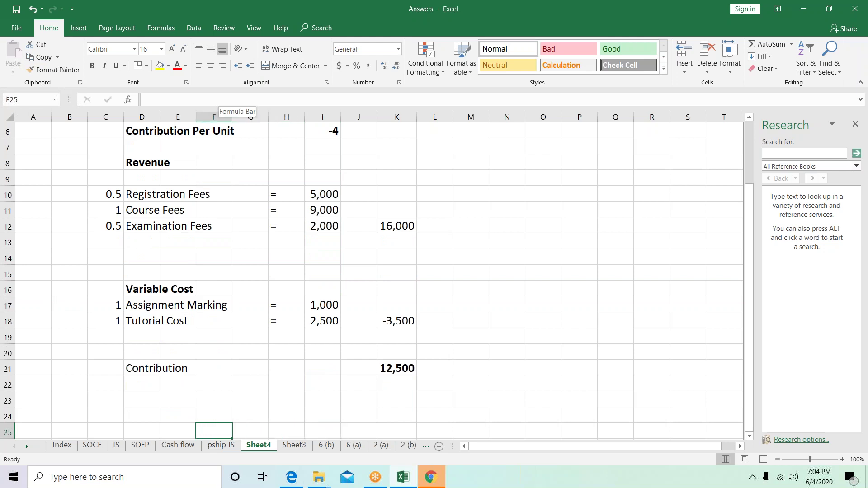
pyautogui.hotkey('alt', 'Tab')
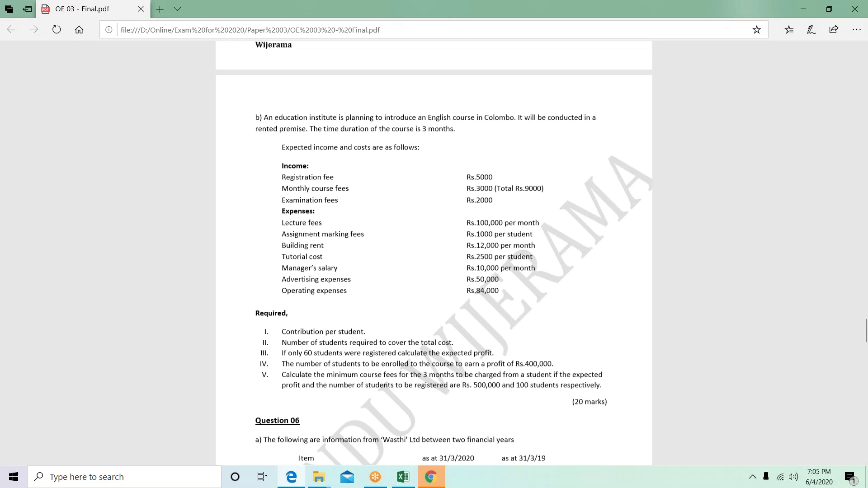
pyautogui.hotkey('alt', 'Tab')
pyautogui.press('Down')
pyautogui.press('Down')
pyautogui.press('Down')
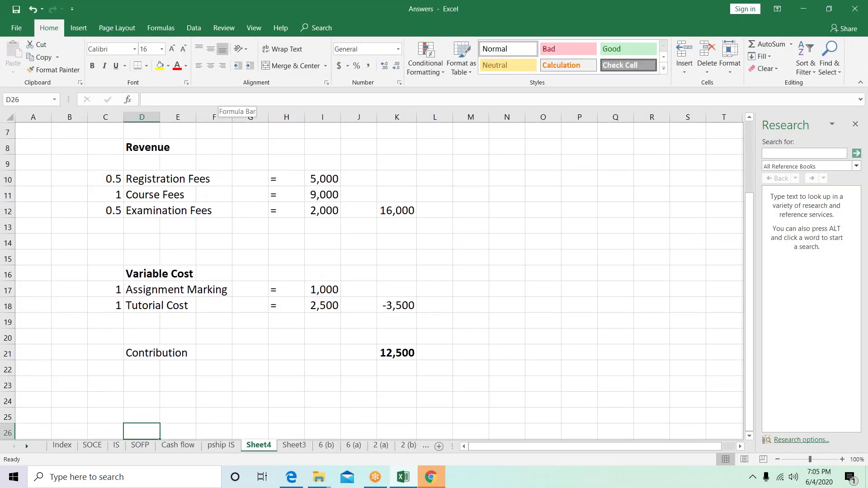
pyautogui.press('Up')
pyautogui.press('Up')
pyautogui.write('BEP')
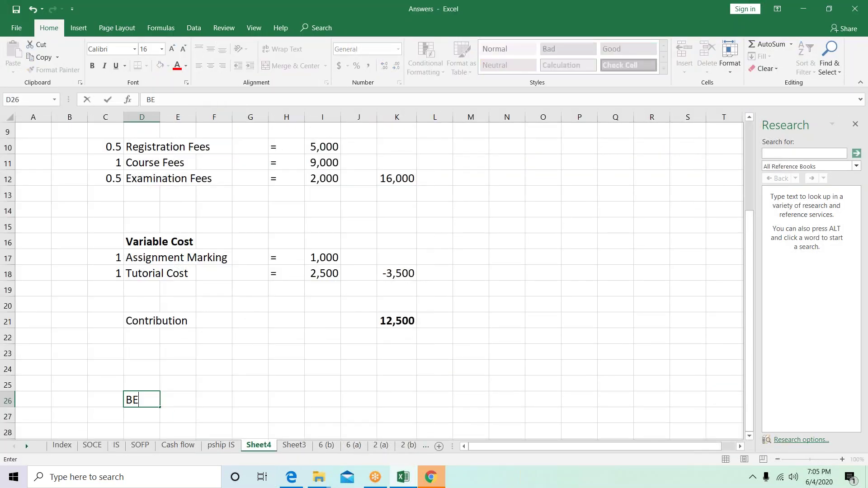
pyautogui.hotkey('ctrl', 'Return')
pyautogui.hotkey('ctrl', 'b')
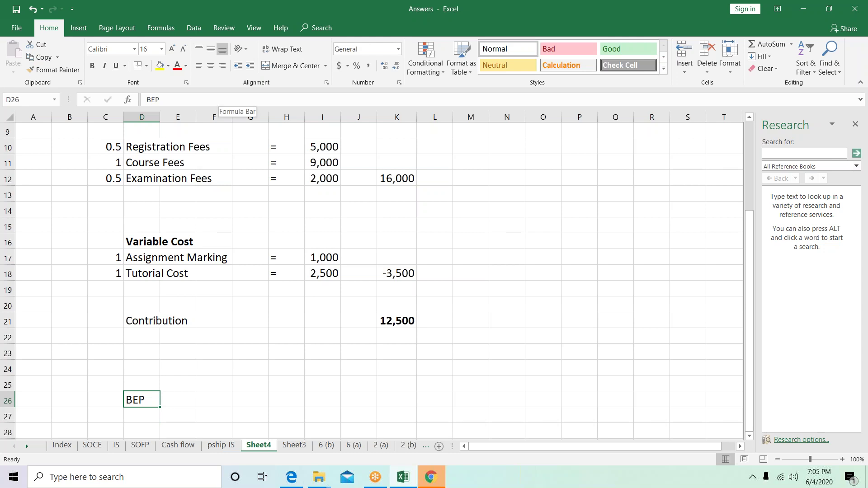
# Enter an equals sign as text in cell H26 on the BEP row
pyautogui.press('Right')
pyautogui.press('Right')
pyautogui.press('Right')
pyautogui.press('Right')
pyautogui.write('=')
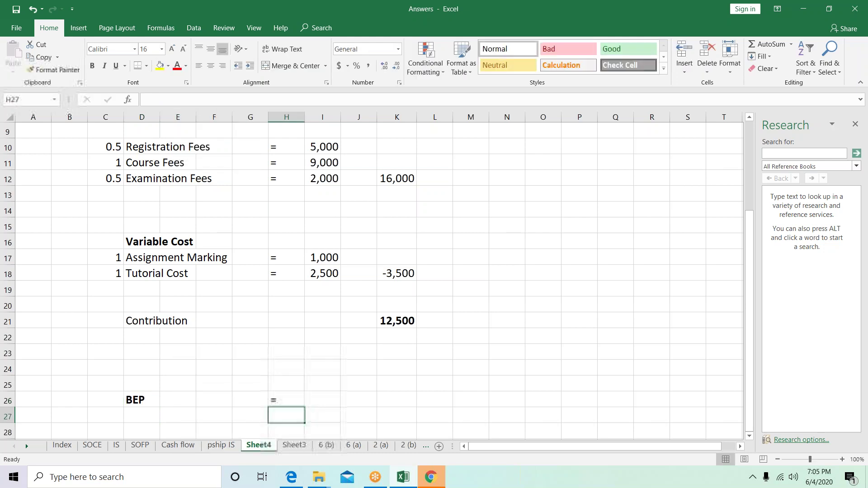
pyautogui.press('Tab')
# Enter "TOTAL Fixed Cost'" in cell I26 as the BEP formula's numerator and underline it
pyautogui.write('TO')
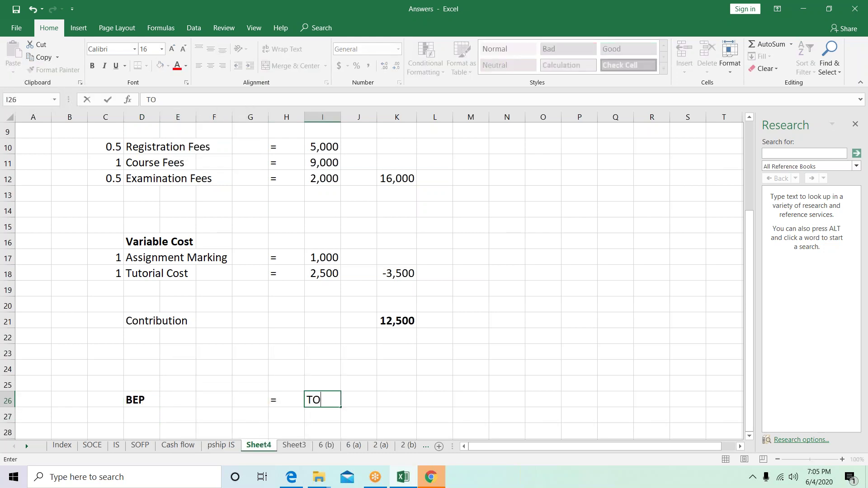
pyautogui.write("TAL fIXEDCost'")
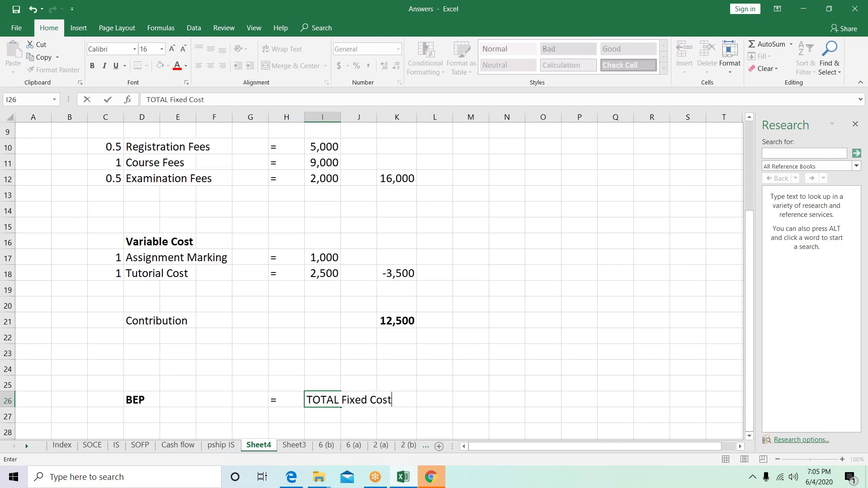
pyautogui.press('Return')
pyautogui.press('Up')
pyautogui.hotkey('ctrl', 'u')
pyautogui.press('Down')
# Enter "Contribution Per Unit" in cell I27 as the BEP formula's denominator
pyautogui.write('C')
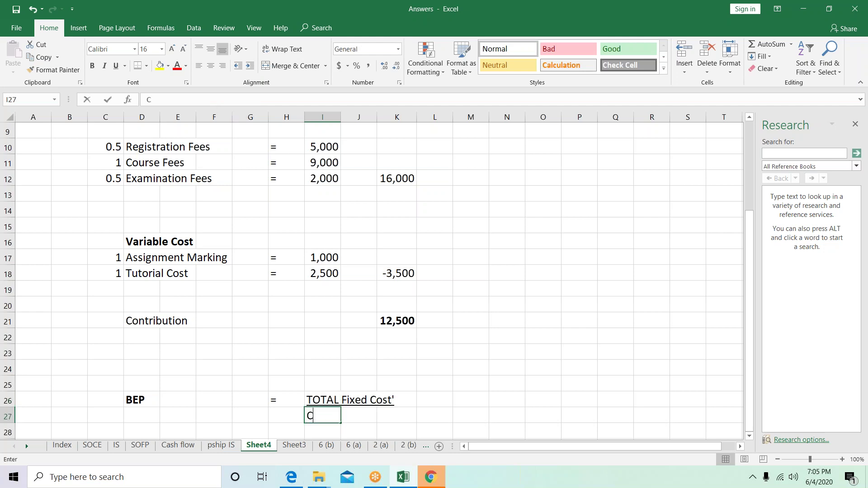
pyautogui.write('ontribution Pri')
pyautogui.press('BackSpace')
pyautogui.press('BackSpace')
pyautogui.write('er Unity')
pyautogui.press('BackSpace')
pyautogui.press('Return')
# Make the BEP formula's numerator and denominator in cells I26 and I27 bold
pyautogui.press('Up')
pyautogui.press('Up')
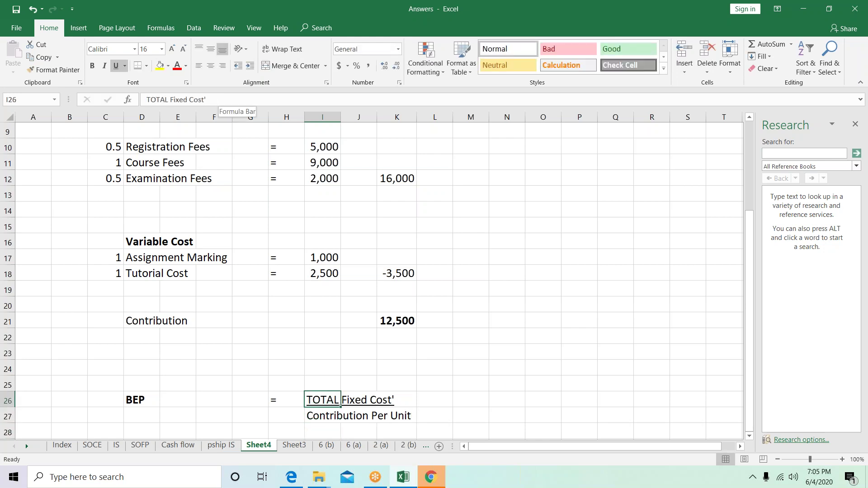
pyautogui.hotkey('shift', 'Down')
pyautogui.hotkey('ctrl', 'b')
# Enter an equals sign as text in cell H30 to start the BEP calculation line
pyautogui.press('Down')
pyautogui.press('Down')
pyautogui.press('Down')
pyautogui.press('Down')
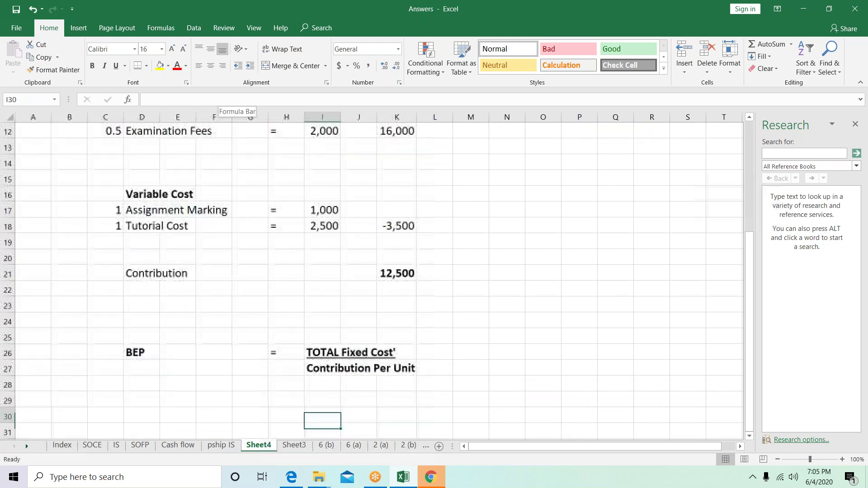
pyautogui.press('Left')
pyautogui.write('=')
pyautogui.press('Return')
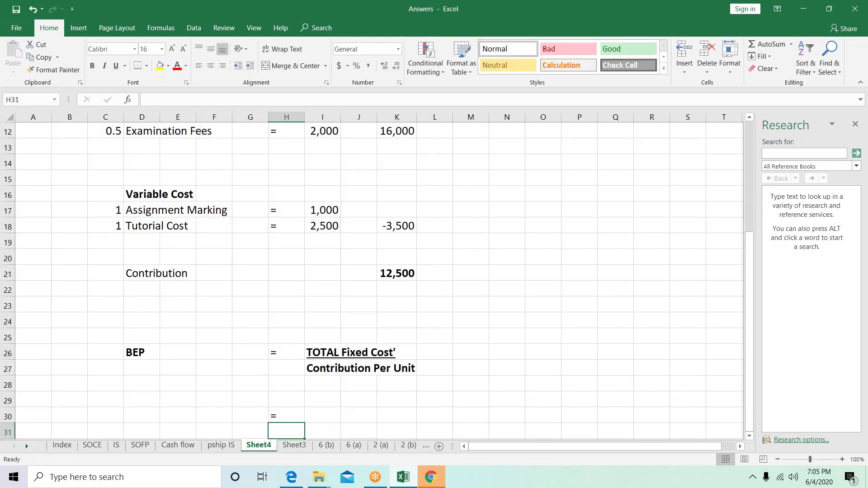
# Check the expenses in the exam PDF and enter the label "Lecturers" in cell O26 for the fixed cost working
pyautogui.hotkey('alt', 'Tab')
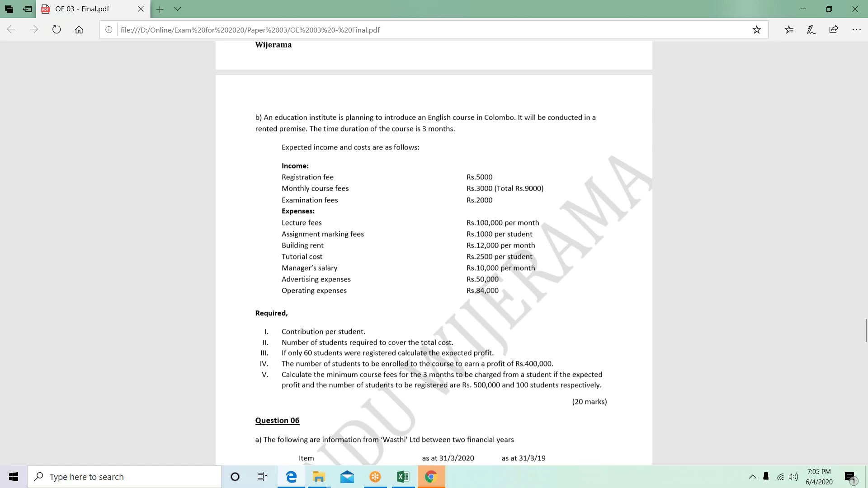
pyautogui.hotkey('alt', 'Tab')
pyautogui.press('Right')
pyautogui.press('Right')
pyautogui.press('Right')
pyautogui.press('Right')
pyautogui.press('Right')
pyautogui.press('Right')
pyautogui.press('Up')
pyautogui.press('Up')
pyautogui.press('Up')
pyautogui.press('Up')
pyautogui.press('Up')
pyautogui.press('Right')
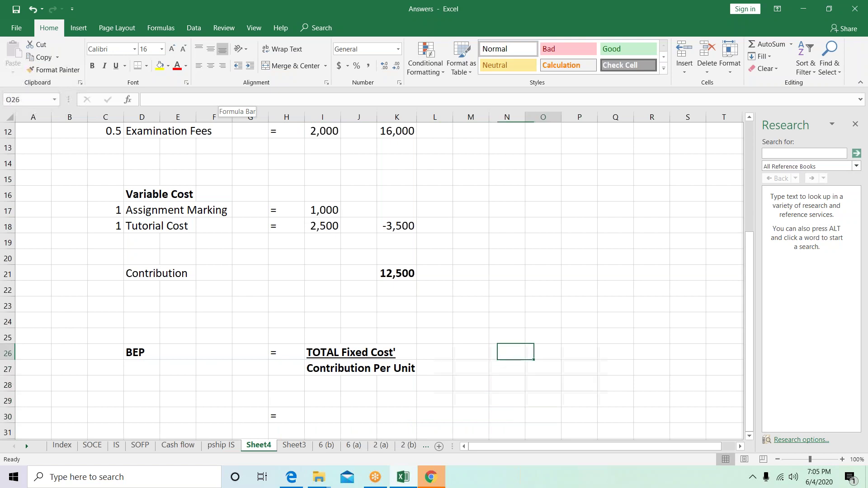
pyautogui.write('Lecturers')
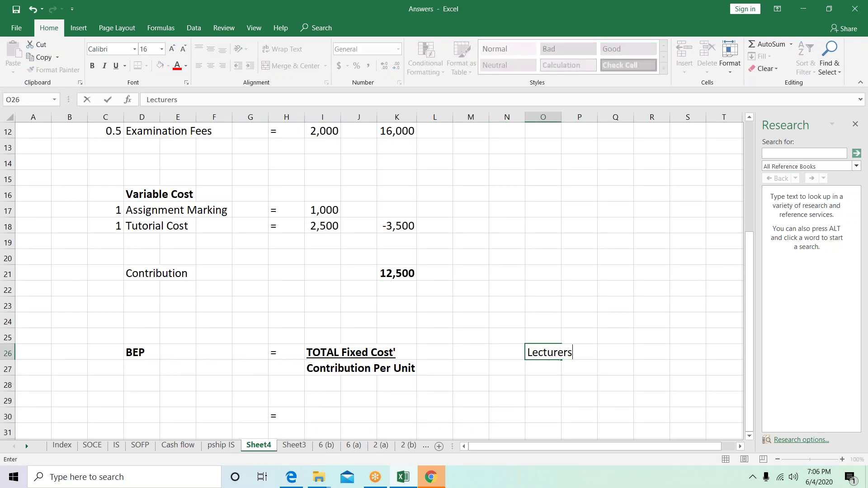
pyautogui.press('Return')
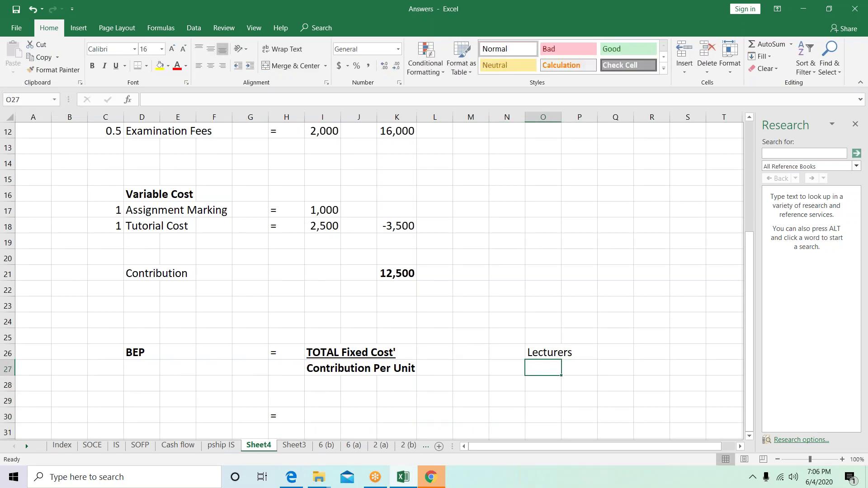
# Enter an equals sign as text in cell Q26 on the Lecturers row
pyautogui.press('Up')
pyautogui.press('Right')
pyautogui.press('Right')
pyautogui.write('=')
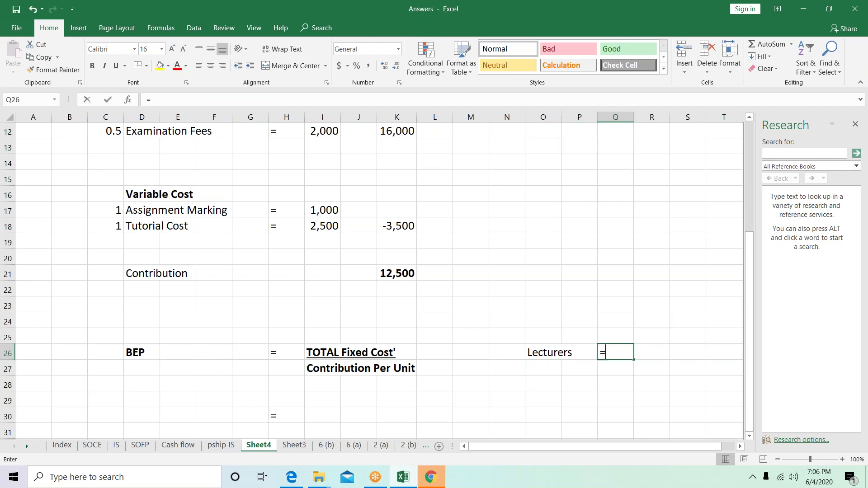
pyautogui.press('Return')
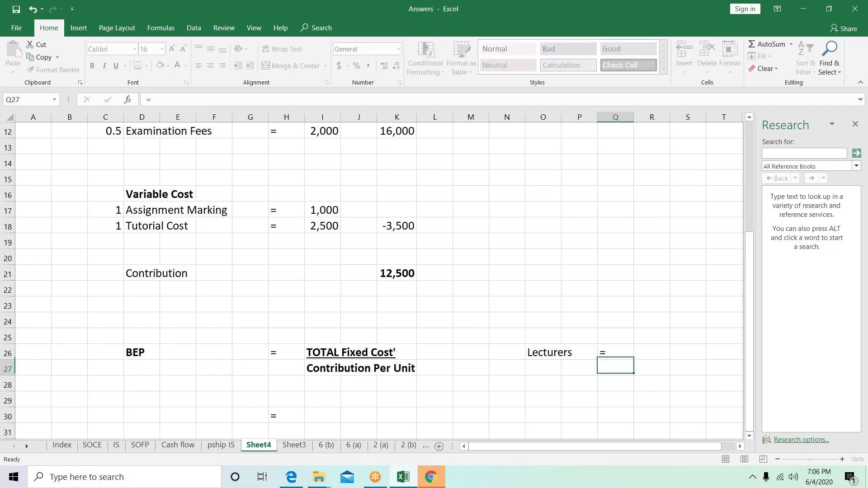
# Check the lecture fees in the exam PDF and enter 300,000 in cell R26 as the Lecturers cost
pyautogui.press('Up')
pyautogui.press('Right')
pyautogui.hotkey('alt', 'Tab')
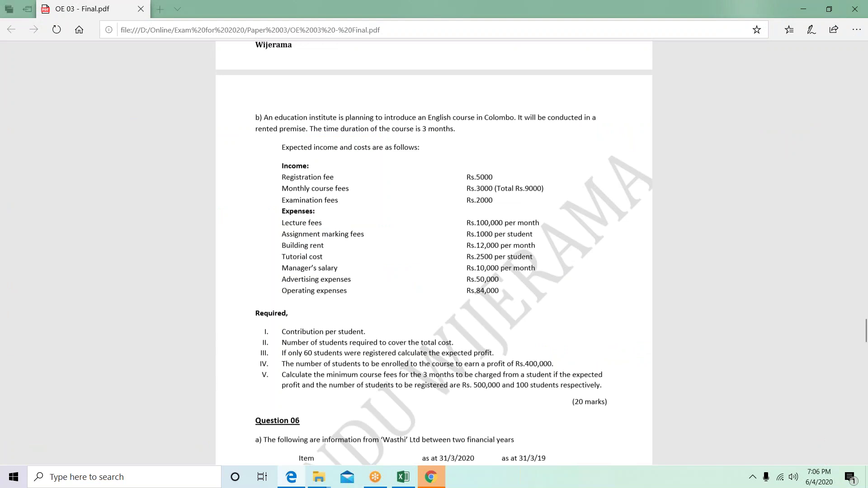
pyautogui.hotkey('alt', 'Tab')
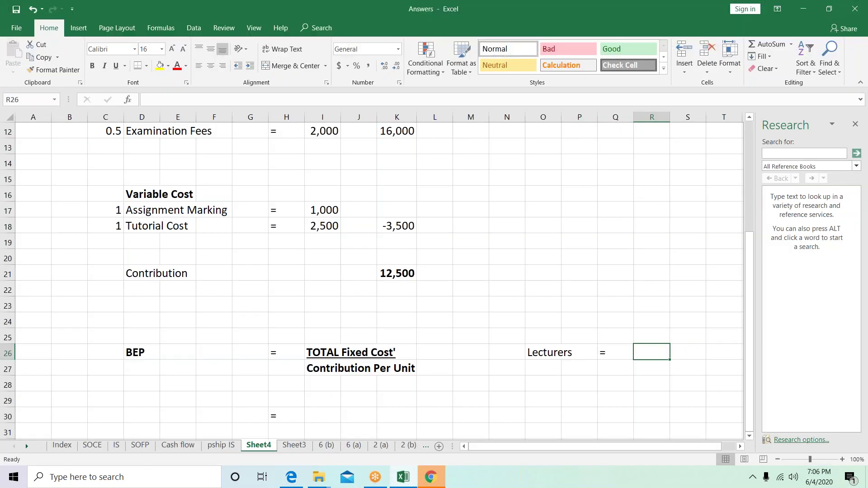
pyautogui.press('Right')
pyautogui.press('Right')
pyautogui.press('Right')
pyautogui.press('Left')
pyautogui.press('Left')
pyautogui.press('Left')
pyautogui.write('300,000')
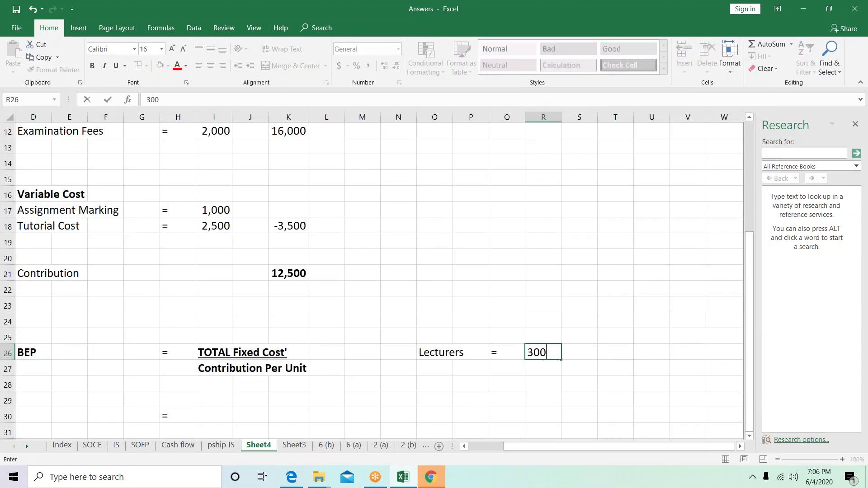
pyautogui.press('Return')
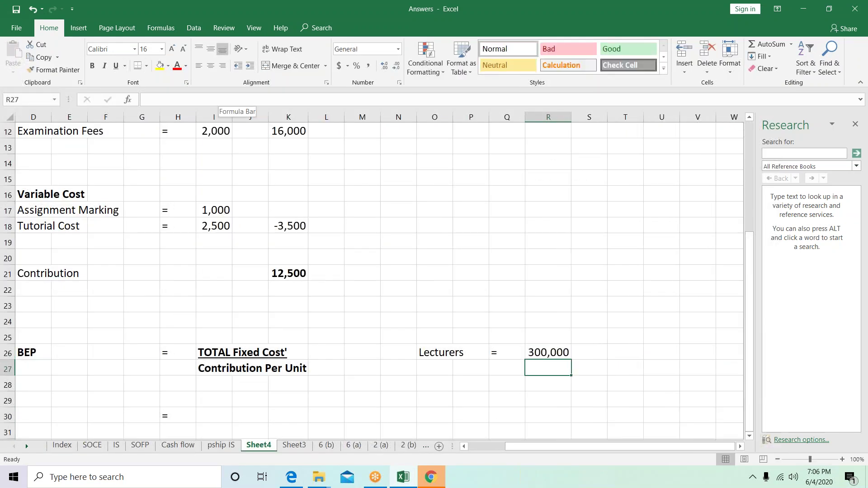
# Look up the next fixed expense in the exam PDF and enter the label "Rent" in cell O27
pyautogui.press('Up')
pyautogui.press('Left')
pyautogui.press('Down')
pyautogui.press('Left')
pyautogui.press('Left')
pyautogui.hotkey('alt', 'Tab')
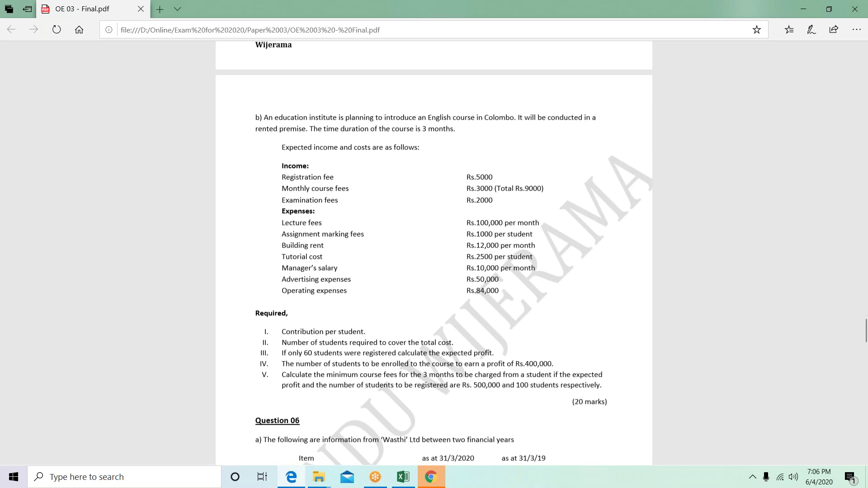
pyautogui.hotkey('alt', 'Tab')
pyautogui.write('Rent')
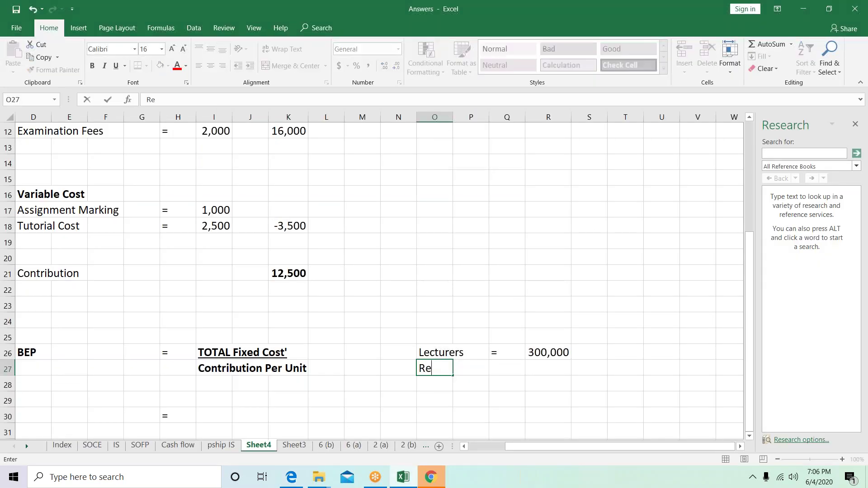
pyautogui.press('Return')
# Enter an equals sign as text in cell Q27 on the Rent row
pyautogui.press('Up')
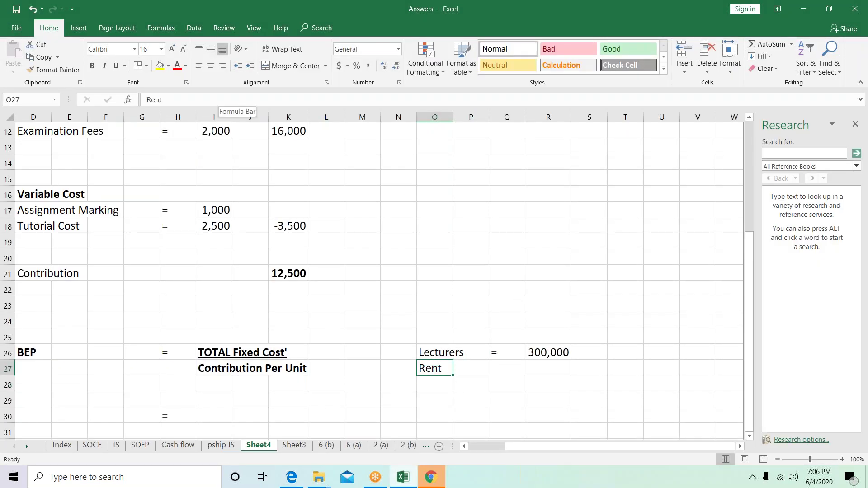
pyautogui.press('Right')
pyautogui.press('Right')
pyautogui.write('=')
pyautogui.press('Return')
# Check the building rent in the exam PDF and enter 36,000 in cell R27 for the three months
pyautogui.press('Up')
pyautogui.press('Right')
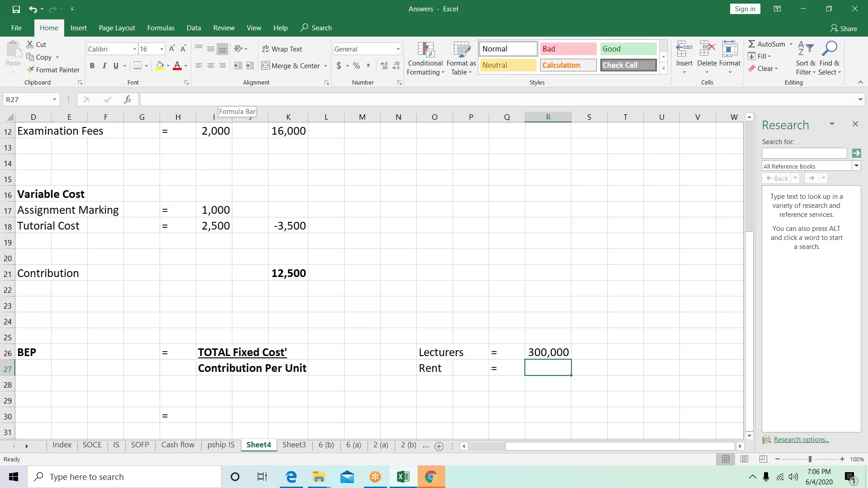
pyautogui.hotkey('alt', 'Tab')
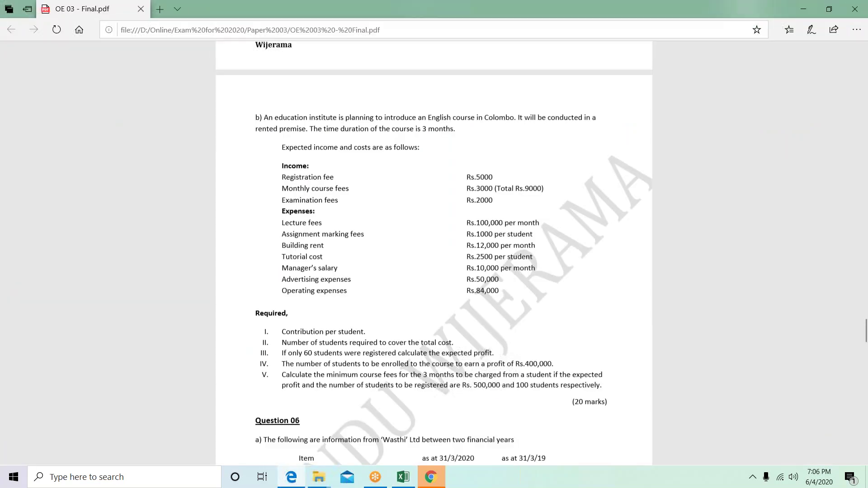
pyautogui.hotkey('alt', 'Tab')
pyautogui.write('36')
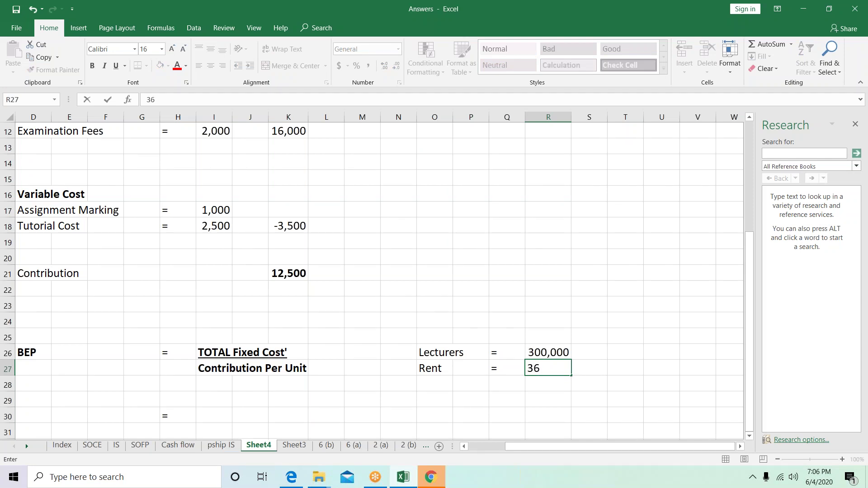
pyautogui.hotkey('alt', 'Tab')
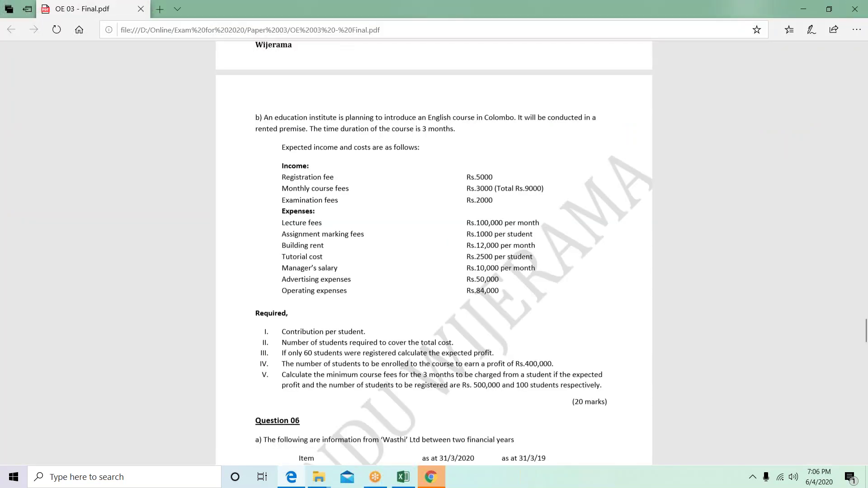
pyautogui.hotkey('alt', 'Tab')
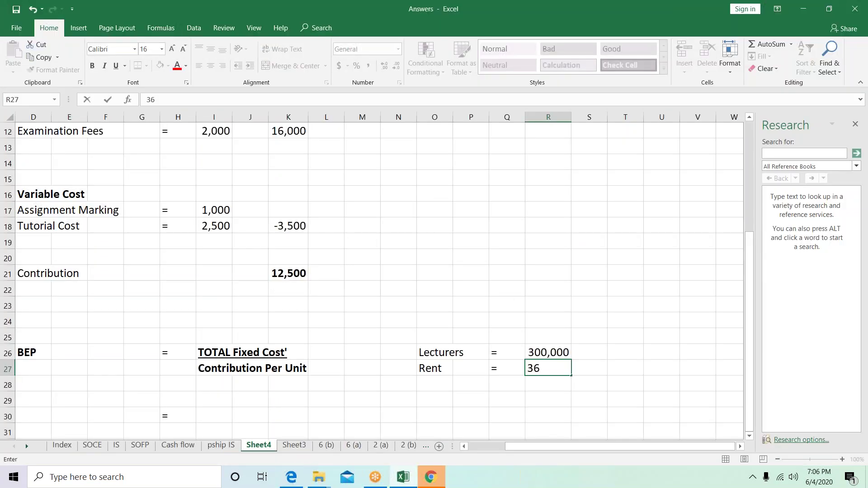
pyautogui.write(',000')
pyautogui.press('Return')
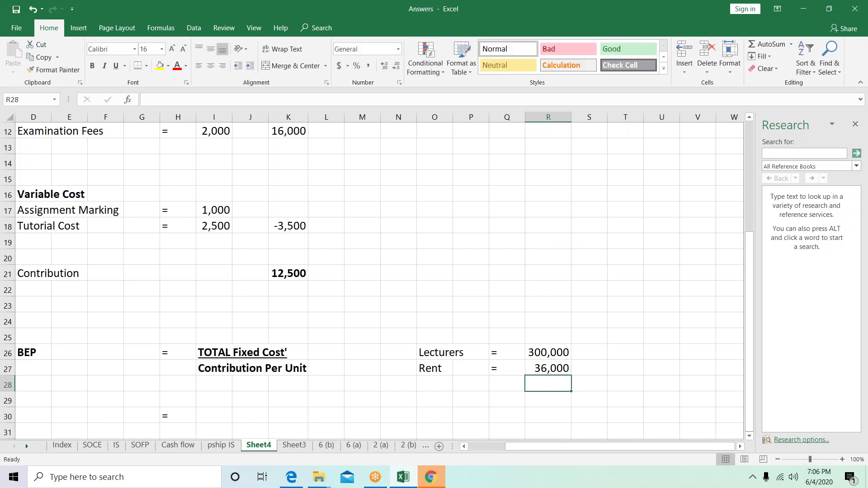
# Look up the manager's salary item in the exam PDF and enter the label "Salary" in cell O28
pyautogui.press('Left')
pyautogui.press('Left')
pyautogui.press('Left')
pyautogui.press('Left')
pyautogui.hotkey('alt', 'Tab')
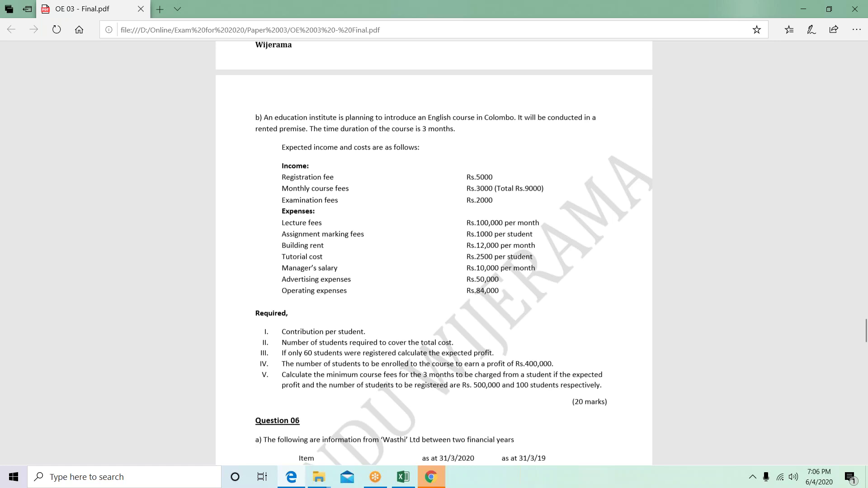
pyautogui.hotkey('alt', 'Tab')
pyautogui.press('Right')
pyautogui.press('Right')
pyautogui.press('Left')
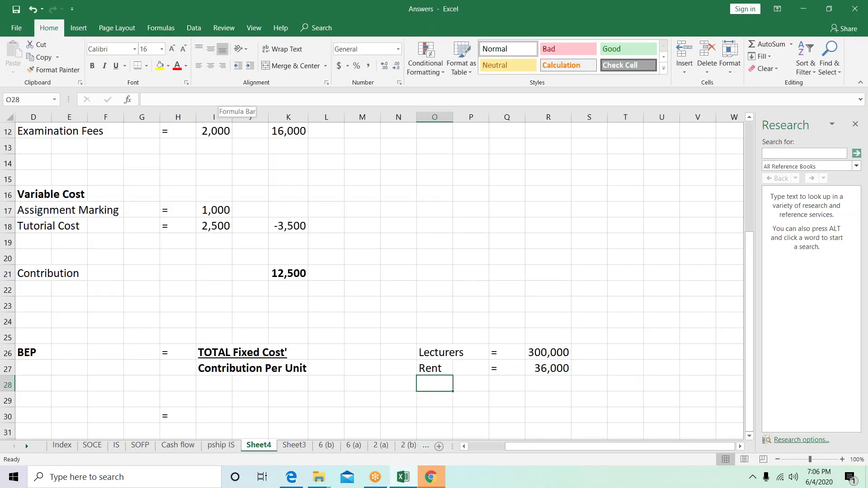
pyautogui.write('SDa')
pyautogui.press('BackSpace')
pyautogui.press('BackSpace')
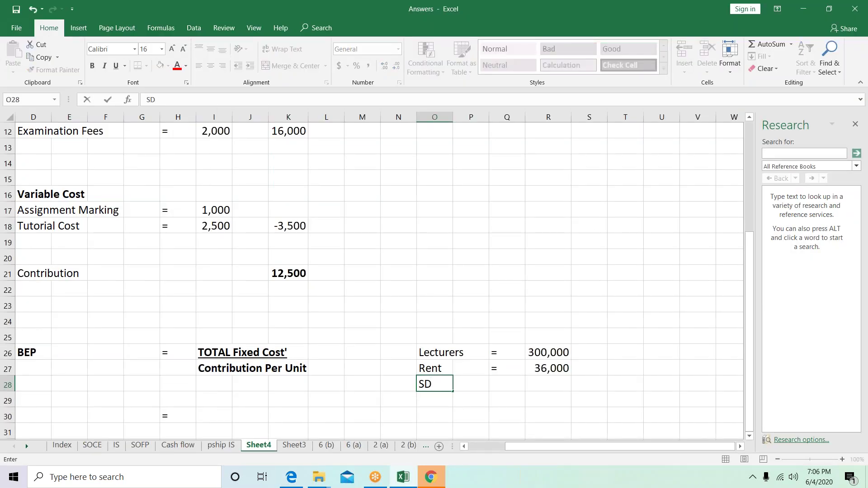
pyautogui.write('alary')
pyautogui.press('Return')
# Enter an equals sign as text in cell Q28 on the Salary row
pyautogui.press('Up')
pyautogui.press('Right')
pyautogui.press('Right')
pyautogui.write('=')
pyautogui.press('Return')
# Check the manager's salary in the exam PDF and enter 30,000 in cell R28
pyautogui.press('Up')
pyautogui.press('Right')
pyautogui.hotkey('alt', 'Tab')
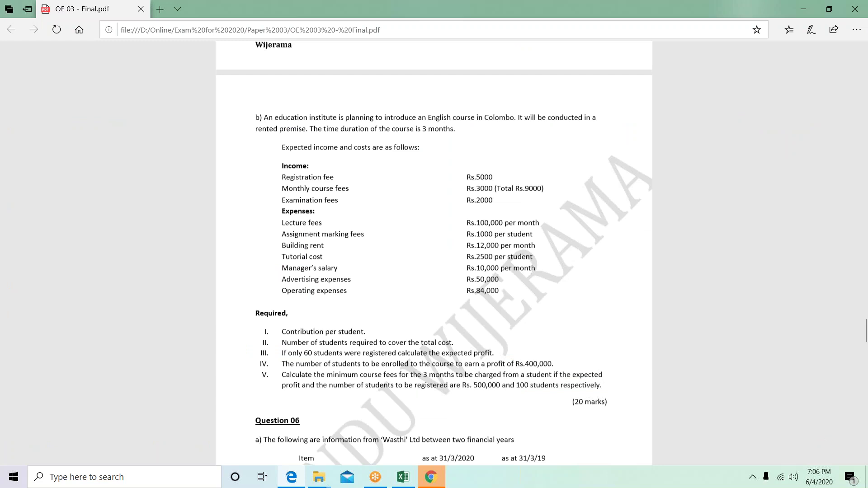
pyautogui.hotkey('alt', 'Tab')
pyautogui.write('30,00')
pyautogui.press('Return')
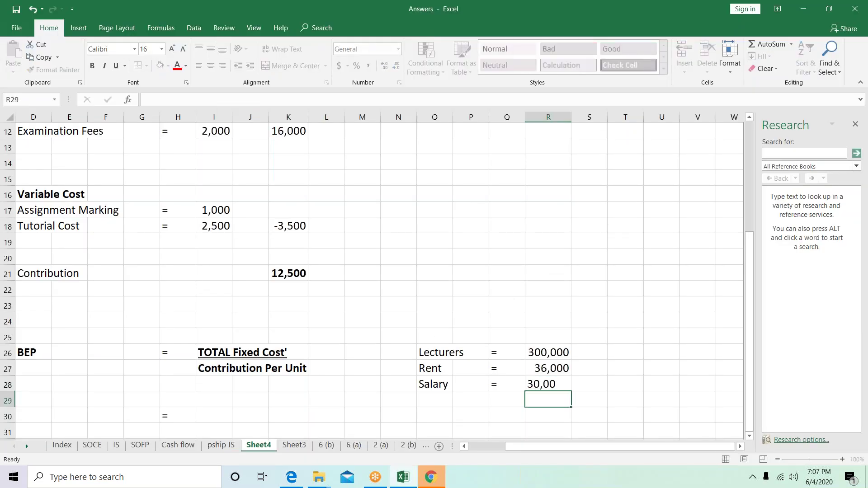
pyautogui.press('Up')
pyautogui.write('30,000')
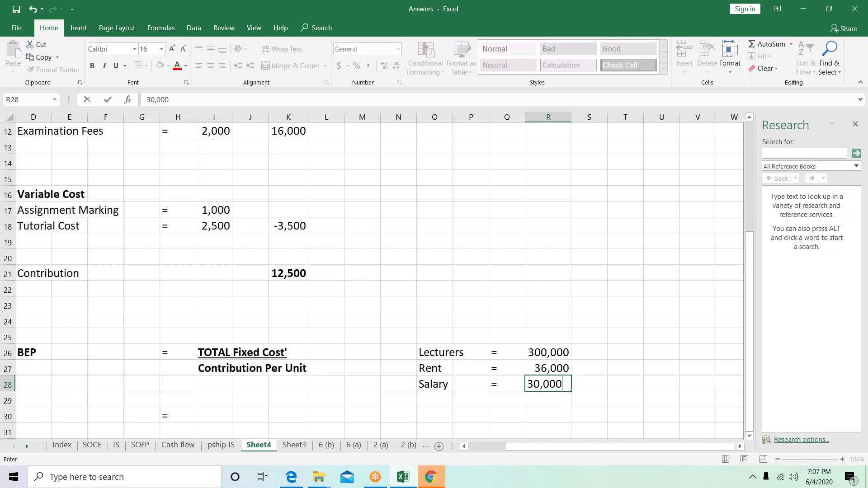
pyautogui.press('Return')
# Look up the advertising expense in the exam PDF and enter the label "Adver" in cell O29
pyautogui.hotkey('alt', 'Tab')
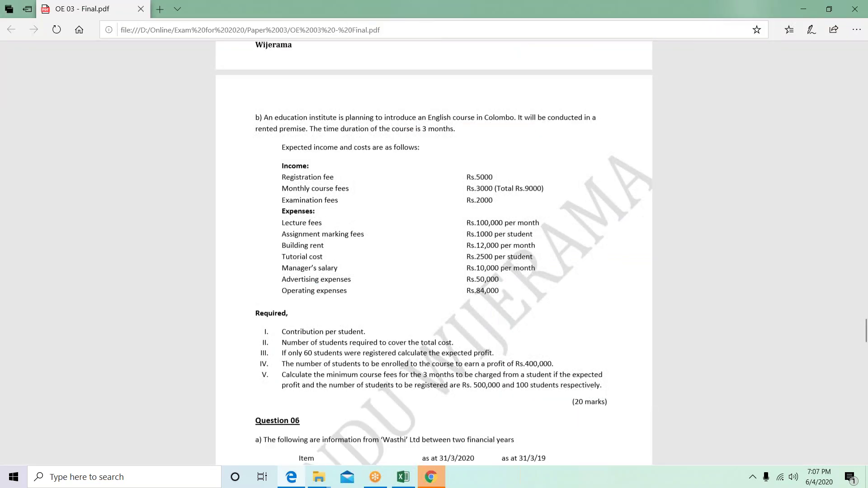
pyautogui.press('Left')
pyautogui.press('Left')
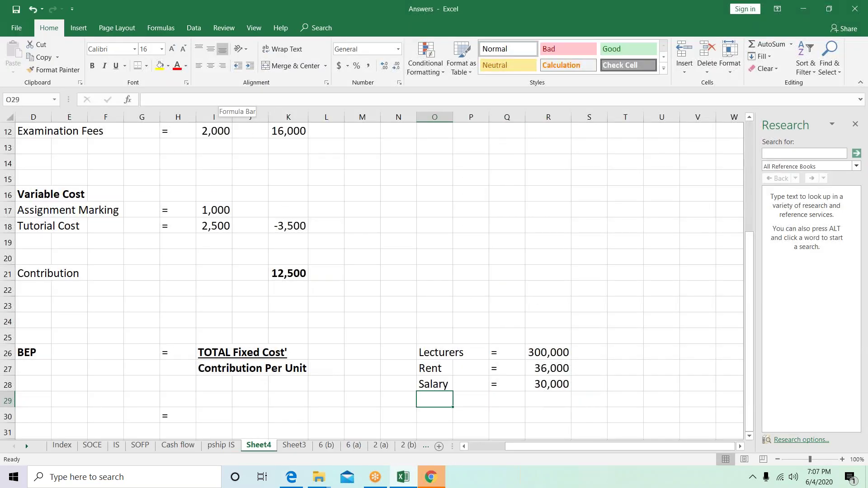
pyautogui.write('AD')
pyautogui.press('BackSpace')
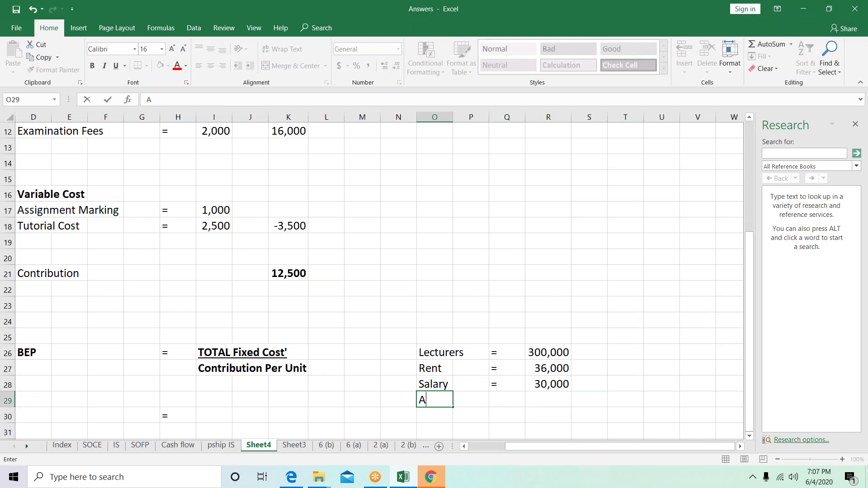
pyautogui.write('dver')
pyautogui.press('Return')
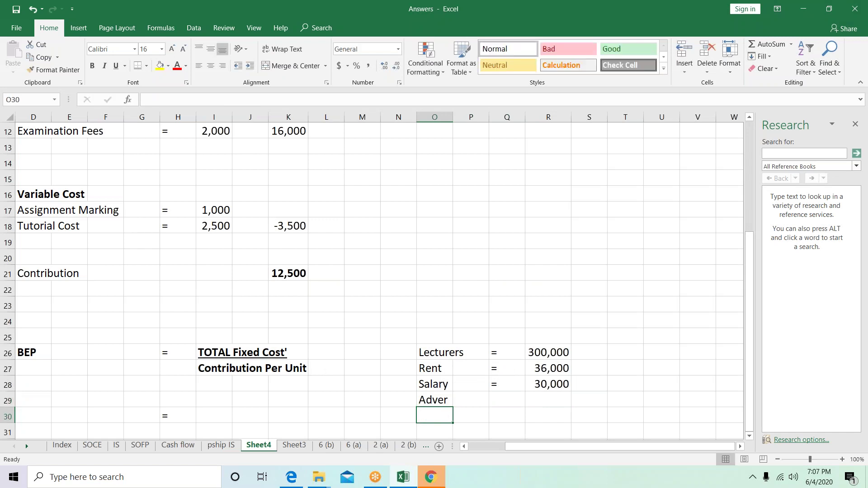
# Enter an equals sign as text in cell Q29 on the Adver row
pyautogui.press('Up')
pyautogui.press('Right')
pyautogui.press('Right')
pyautogui.write('=')
pyautogui.press('Return')
# Check the advertising amount in the exam PDF and enter 50,000 in cell R29
pyautogui.press('Up')
pyautogui.press('Right')
pyautogui.hotkey('alt', 'Tab')
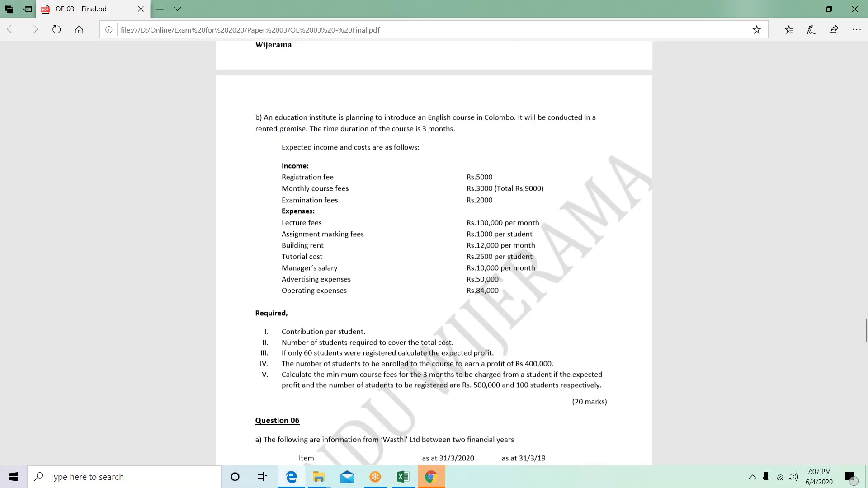
pyautogui.hotkey('alt', 'Tab')
pyautogui.write('50,000')
pyautogui.press('Return')
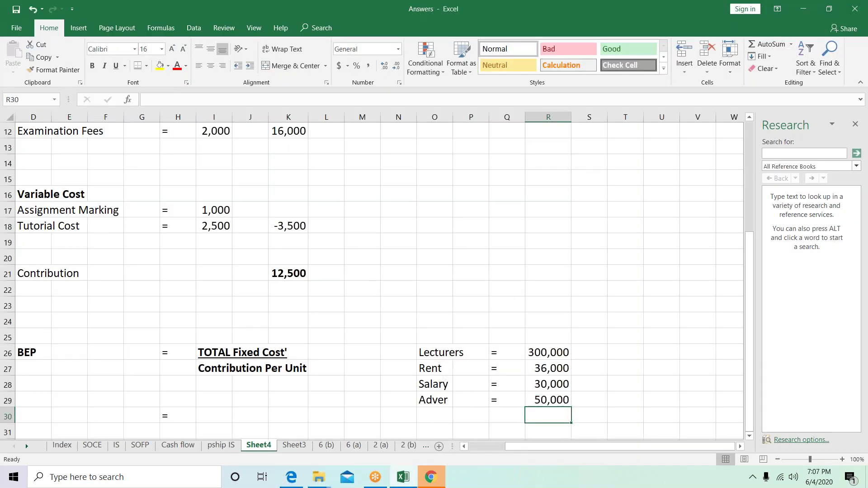
# Look up the last fixed expense in the exam PDF and enter the label "Operating" in cell O30
pyautogui.press('Left')
pyautogui.press('Left')
pyautogui.press('Left')
pyautogui.hotkey('alt', 'Tab')
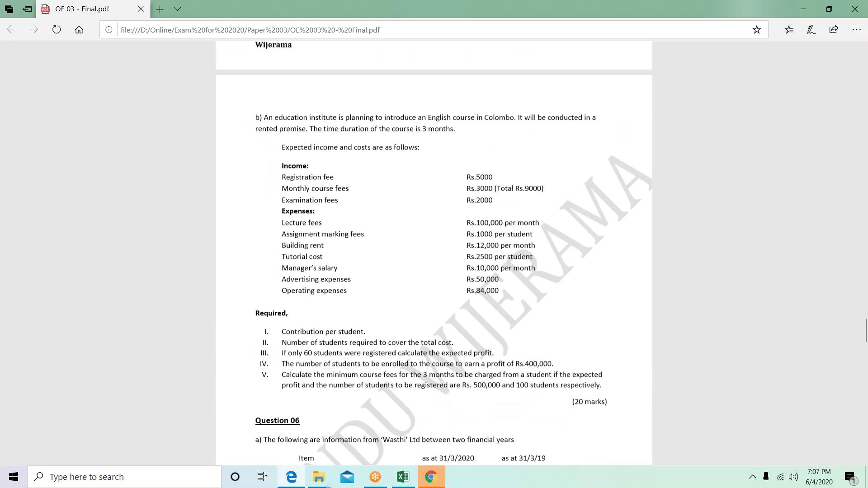
pyautogui.hotkey('alt', 'Tab')
pyautogui.write('Oper')
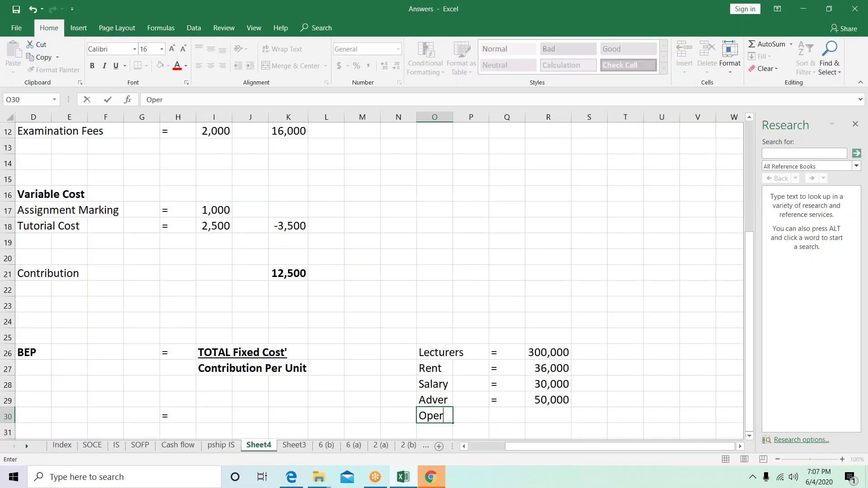
pyautogui.write('ating')
# Enter an equals sign as text in cell Q30 on the Operating row
pyautogui.press('Right')
pyautogui.press('Right')
pyautogui.write('=')
pyautogui.hotkey('ctrl', 'Return')
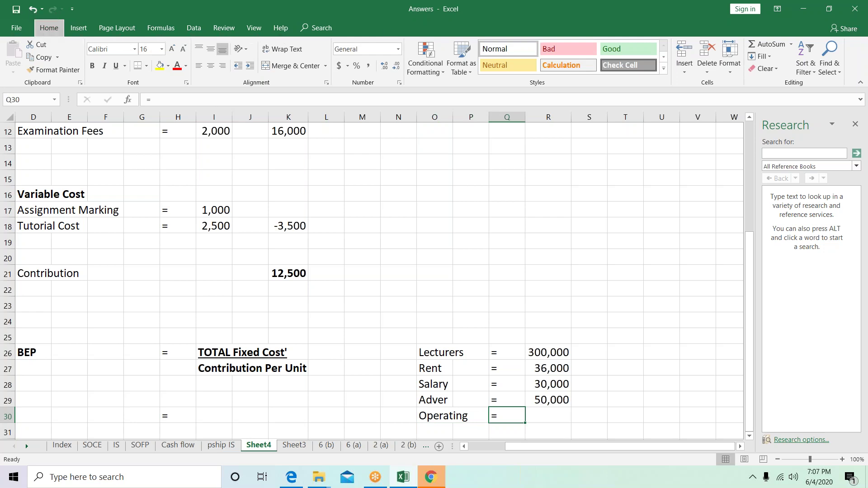
pyautogui.click(79, 28)
pyautogui.press('Up')
pyautogui.click(509, 303)
pyautogui.press('Down')
pyautogui.press('Down')
pyautogui.press('Down')
pyautogui.press('Down')
pyautogui.press('Down')
pyautogui.press('Down')
pyautogui.press('Down')
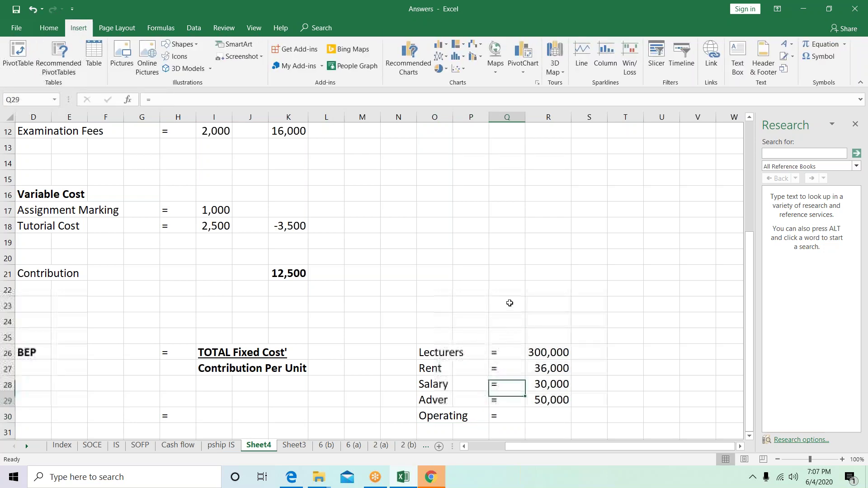
# Check the operating expenses in the exam PDF and enter 84,000 in cell R30
pyautogui.press('Right')
pyautogui.hotkey('alt', 'Tab')
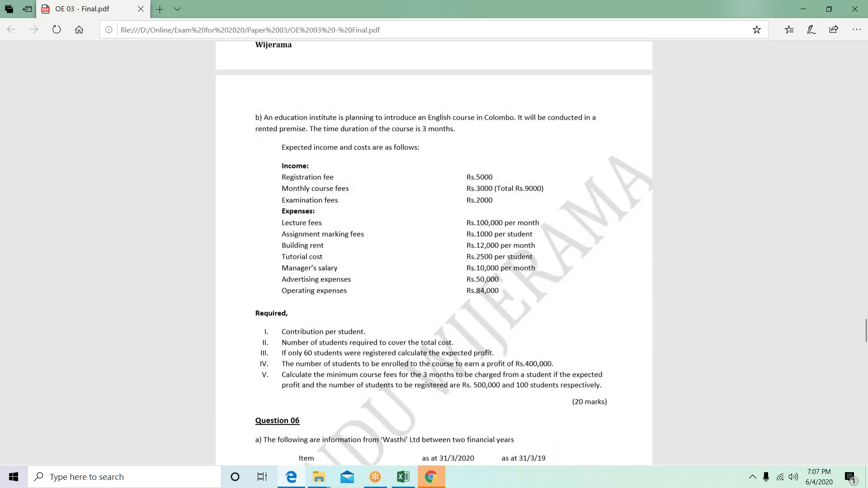
pyautogui.hotkey('alt', 'Tab')
pyautogui.write('84,000')
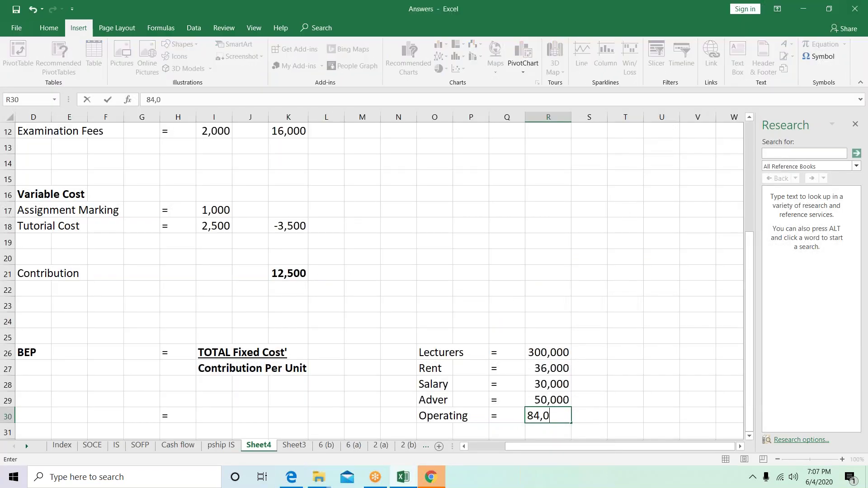
pyautogui.press('Return')
# Total the fixed costs in cell R31 with a SUM of R26:R30 and make the total bold
pyautogui.write('+sum(')
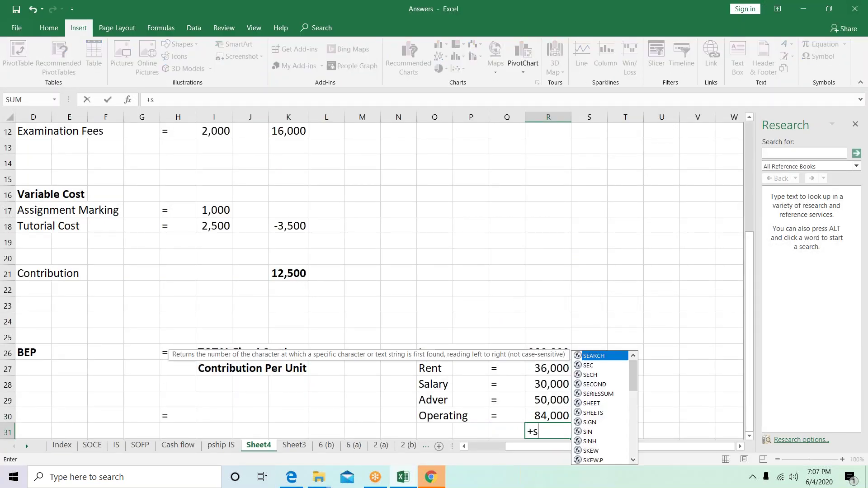
pyautogui.press('Up')
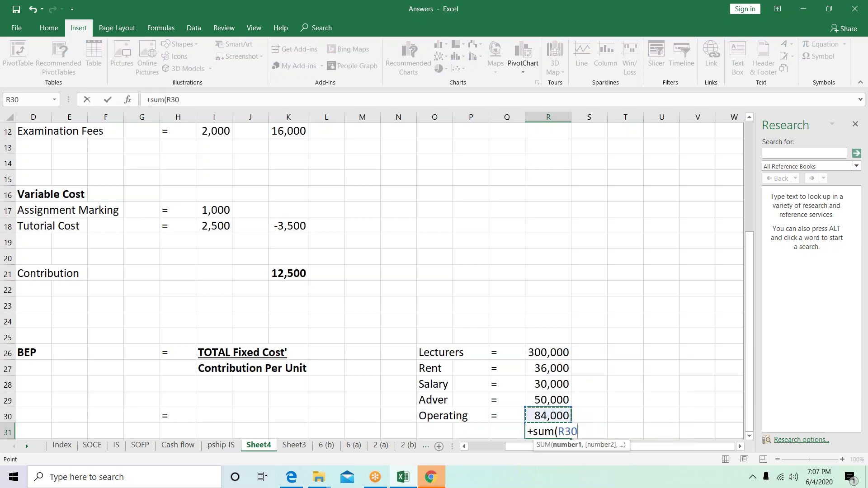
pyautogui.hotkey('shift', 'Up')
pyautogui.hotkey('shift', 'Up')
pyautogui.hotkey('shift', 'Up')
pyautogui.hotkey('shift', 'Up')
pyautogui.write(')')
pyautogui.press('Return')
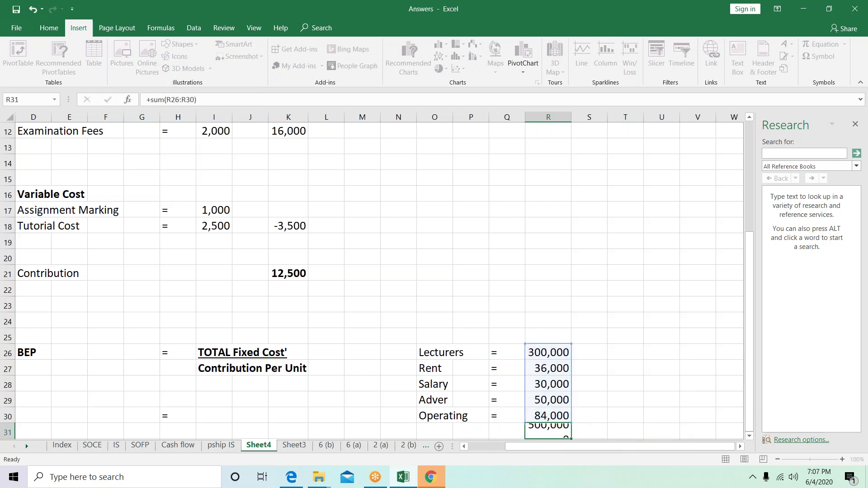
pyautogui.press('Up')
pyautogui.hotkey('ctrl', 'b')
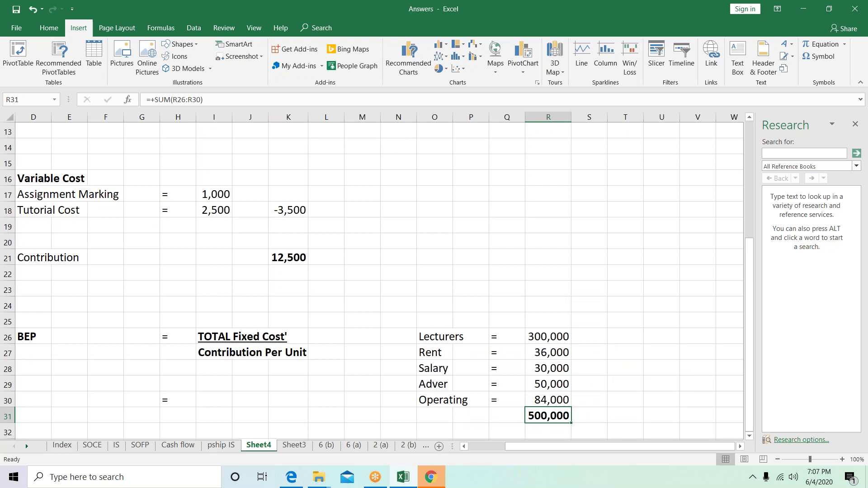
# Enter the total fixed cost 500,000 in cell I30 as the numerator and underline it
pyautogui.press('Left')
pyautogui.press('Left')
pyautogui.press('Left')
pyautogui.press('Left')
pyautogui.press('Left')
pyautogui.press('Left')
pyautogui.press('Left')
pyautogui.press('Left')
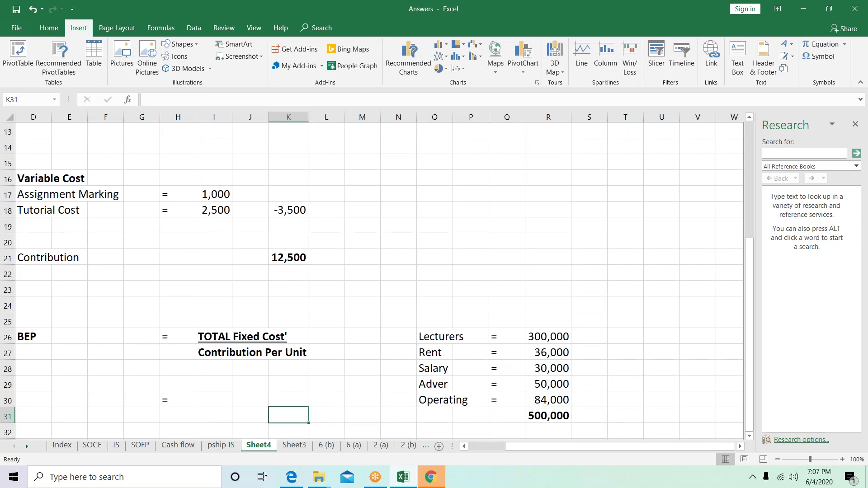
pyautogui.press('Left')
pyautogui.press('Left')
pyautogui.press('Left')
pyautogui.press('Left')
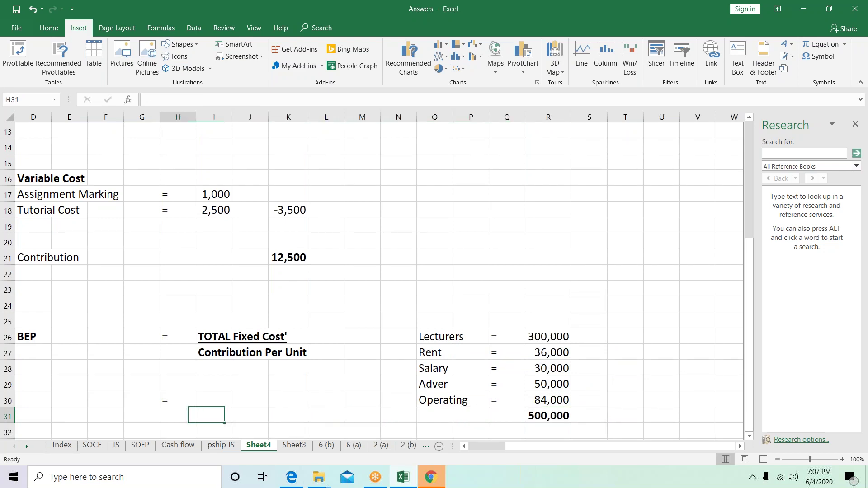
pyautogui.press('Up')
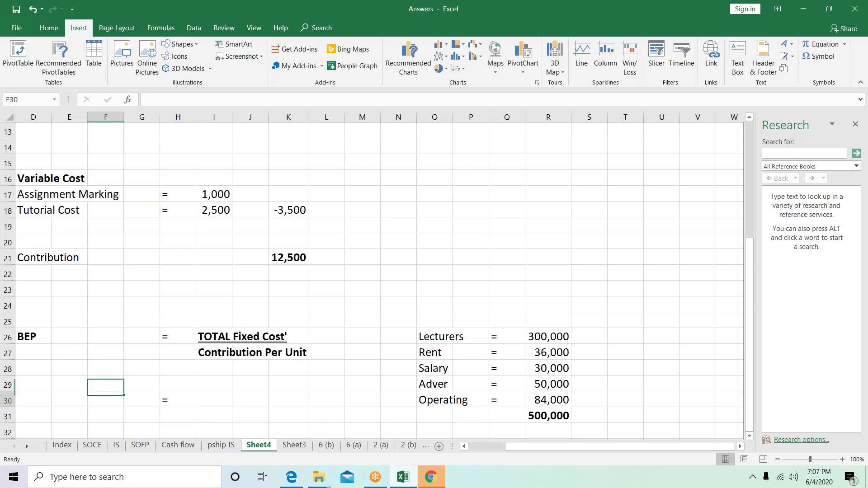
pyautogui.press('Right')
pyautogui.press('Right')
pyautogui.press('Right')
pyautogui.write('500,000')
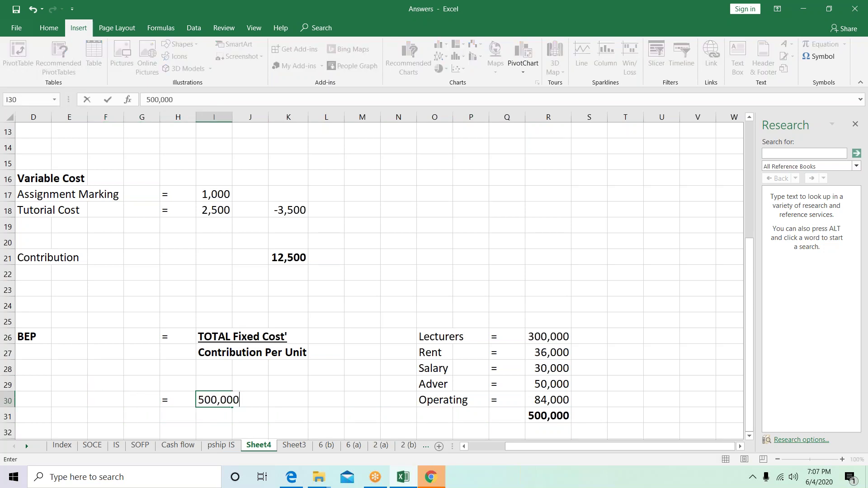
pyautogui.press('Return')
pyautogui.press('Up')
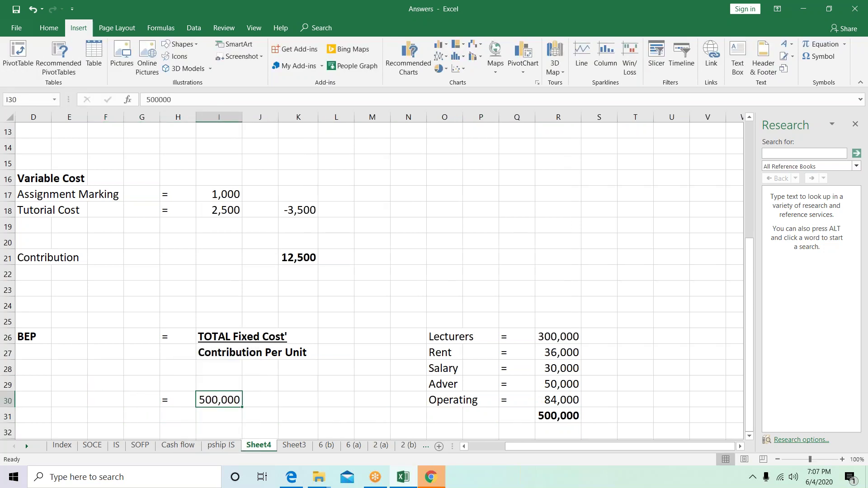
pyautogui.hotkey('ctrl', 'u')
# Enter the contribution per unit 12,500 in cell I31 beneath the underlined fixed cost
pyautogui.click(219, 415)
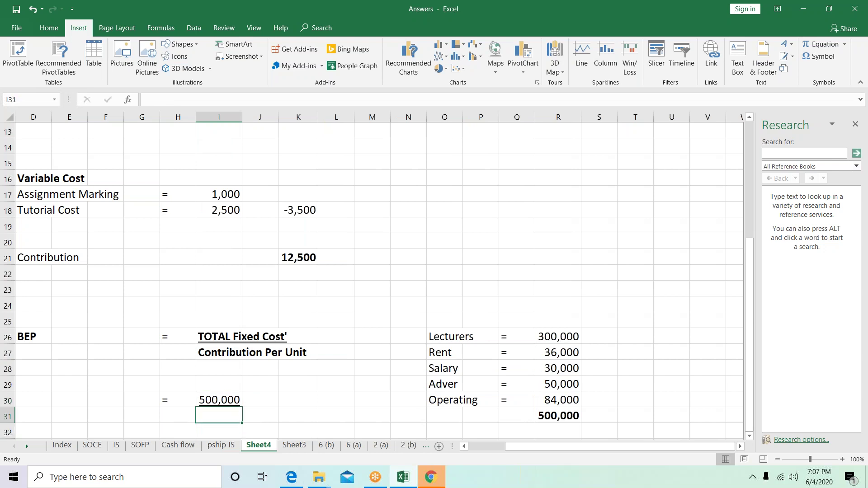
pyautogui.write('12')
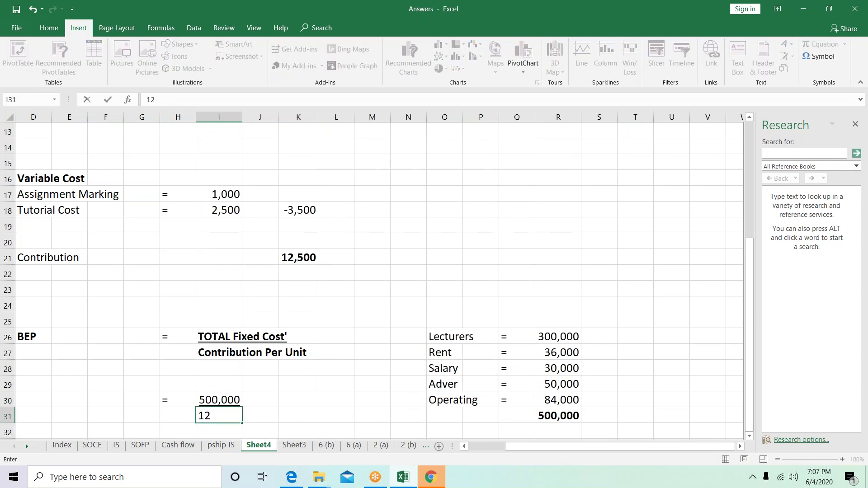
pyautogui.write(',500')
pyautogui.press('Return')
# Enter an equals sign as text in cell H33 for the break-even result row
pyautogui.press('Left')
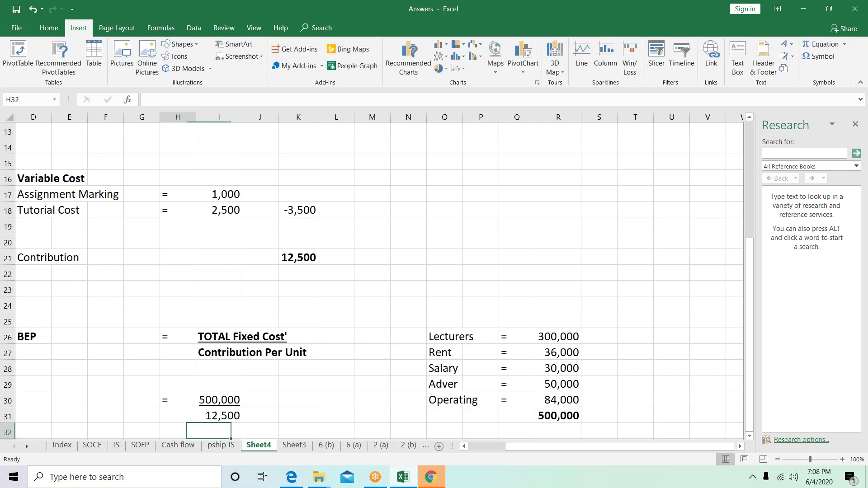
pyautogui.press('Down')
pyautogui.write('=')
pyautogui.press('Return')
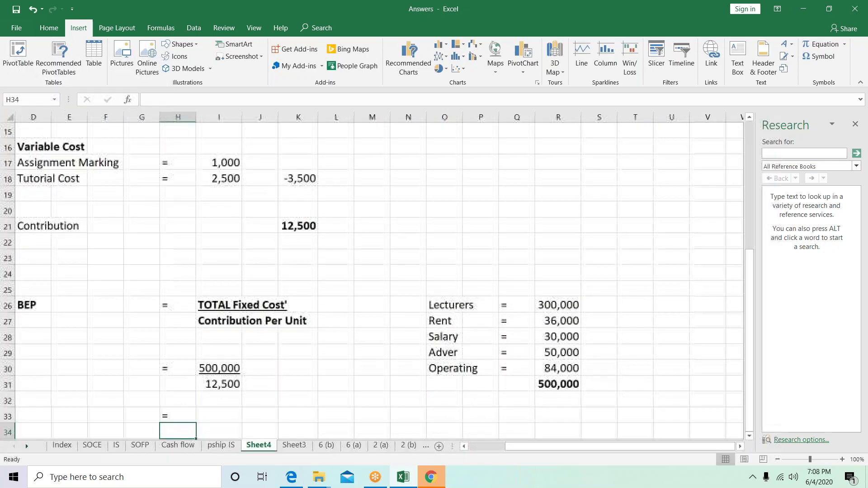
# Enter the break-even result "40 Students" in cell I33 and make it bold
pyautogui.press('Up')
pyautogui.press('Right')
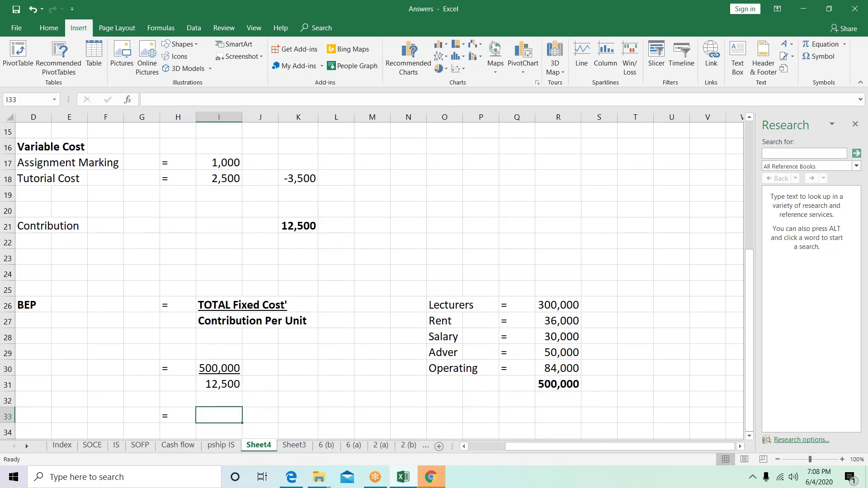
pyautogui.write('40 Students')
pyautogui.press('Return')
pyautogui.click(219, 415)
pyautogui.hotkey('ctrl', 'b')
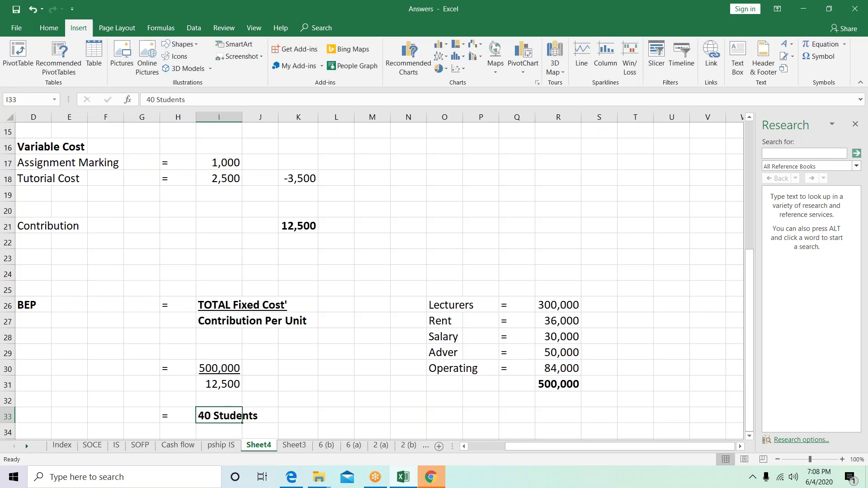
# Enter a mark of 0.5 in cell S26 beside the Lecturers cost
pyautogui.press('Right')
pyautogui.press('Right')
pyautogui.press('Right')
pyautogui.press('Right')
pyautogui.press('Right')
pyautogui.press('Right')
pyautogui.press('Right')
pyautogui.press('Right')
pyautogui.press('Right')
pyautogui.press('Right')
pyautogui.press('Up')
pyautogui.press('Up')
pyautogui.press('Up')
pyautogui.press('Up')
pyautogui.press('Up')
pyautogui.press('Up')
pyautogui.press('Up')
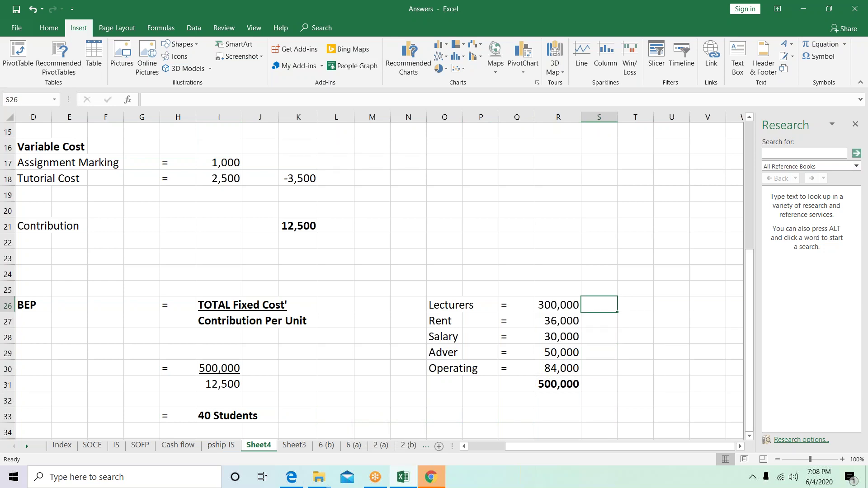
pyautogui.write('02')
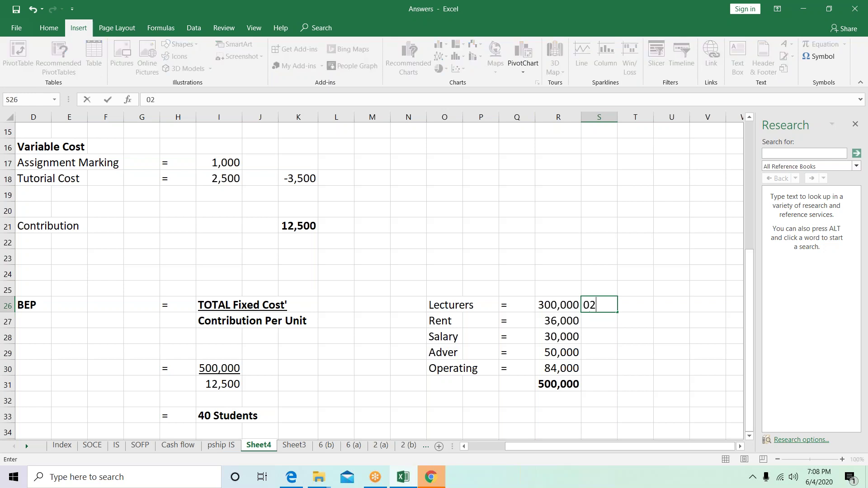
pyautogui.press('BackSpace')
pyautogui.write('.5')
pyautogui.press('Return')
# Copy the 0.5 mark from S26 to S27:S30 for the remaining fixed costs
pyautogui.press('Up')
pyautogui.hotkey('ctrl', 'c')
pyautogui.press('Down')
pyautogui.hotkey('shift', 'Down')
pyautogui.hotkey('shift', 'Down')
pyautogui.hotkey('shift', 'Down')
pyautogui.hotkey('ctrl', 'v')
pyautogui.press('Down')
pyautogui.press('Down')
pyautogui.press('Down')
pyautogui.press('Down')
pyautogui.press('Down')
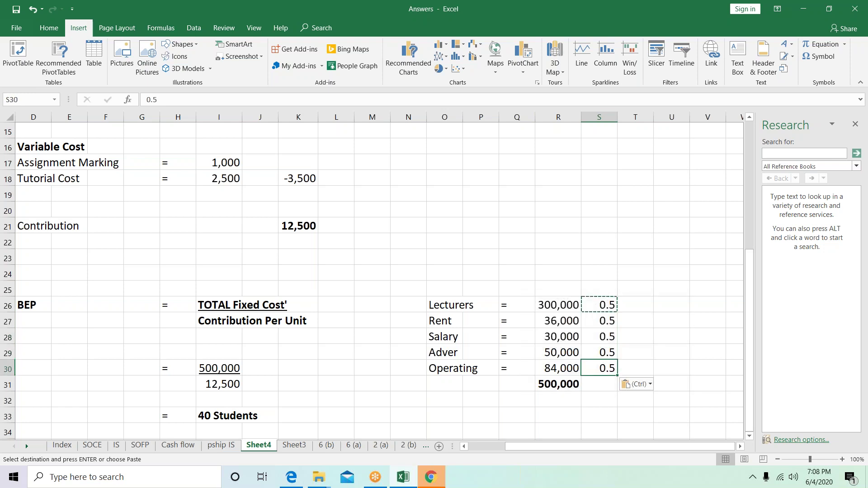
# Enter the note "Max 2" in cell R33 below the fixed cost total and make it bold
pyautogui.press('Left')
pyautogui.press('Down')
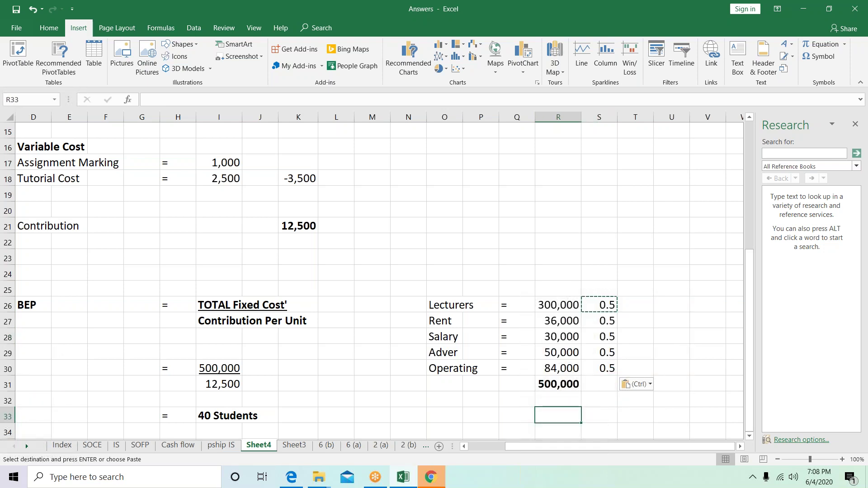
pyautogui.write('Max 2')
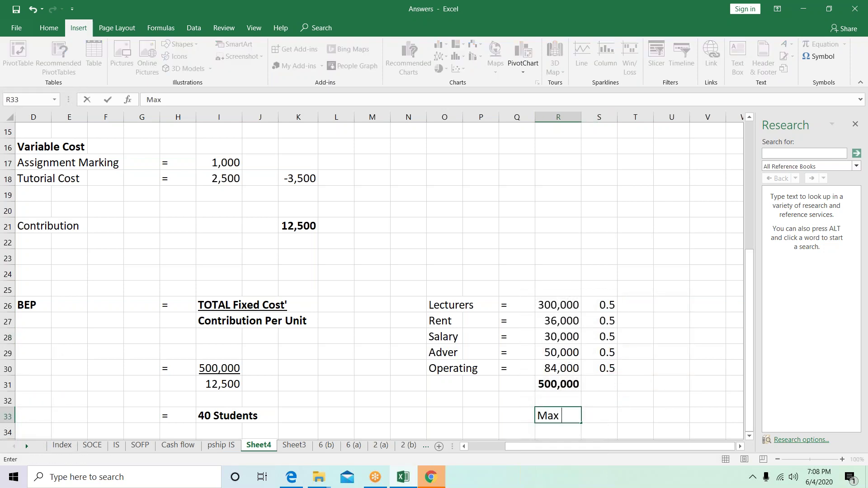
pyautogui.press('Return')
pyautogui.click(558, 416)
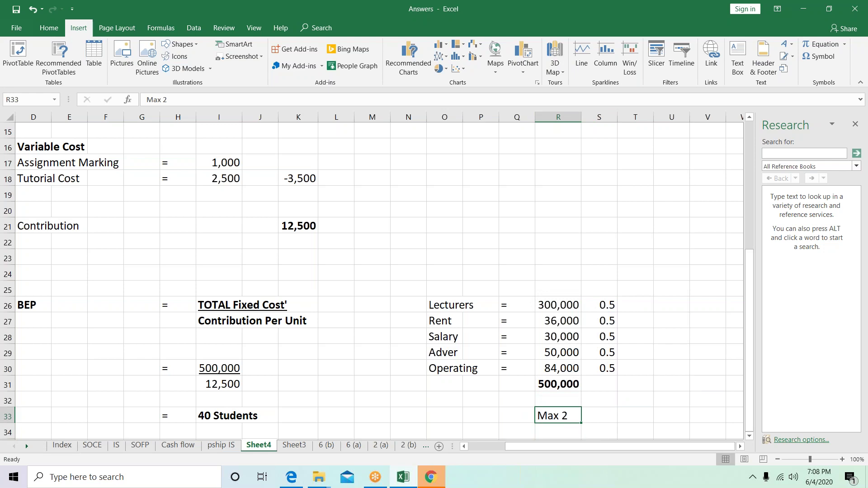
pyautogui.hotkey('ctrl', 'b')
# Enter a mark of 1 in cell J31 beside the contribution figure in the break-even division
pyautogui.press('Left')
pyautogui.press('Left')
pyautogui.press('Left')
pyautogui.press('Left')
pyautogui.press('Left')
pyautogui.press('Left')
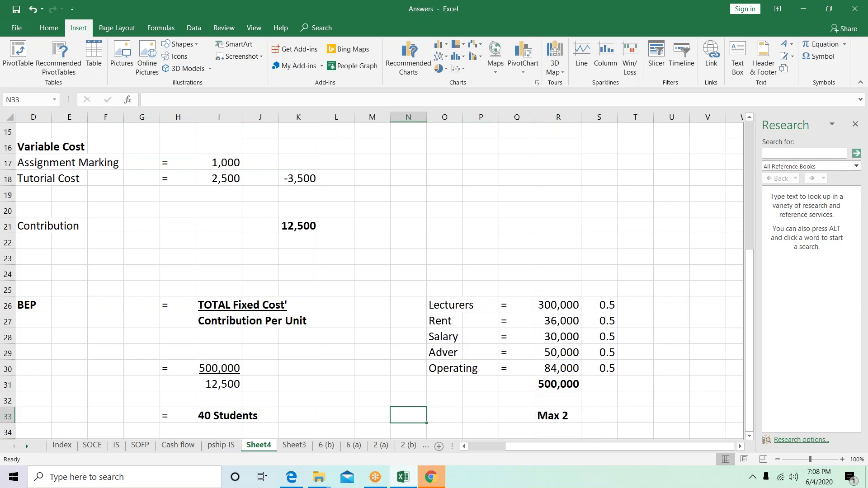
pyautogui.press('Left')
pyautogui.press('Left')
pyautogui.press('Left')
pyautogui.press('Up')
pyautogui.press('Up')
pyautogui.press('Right')
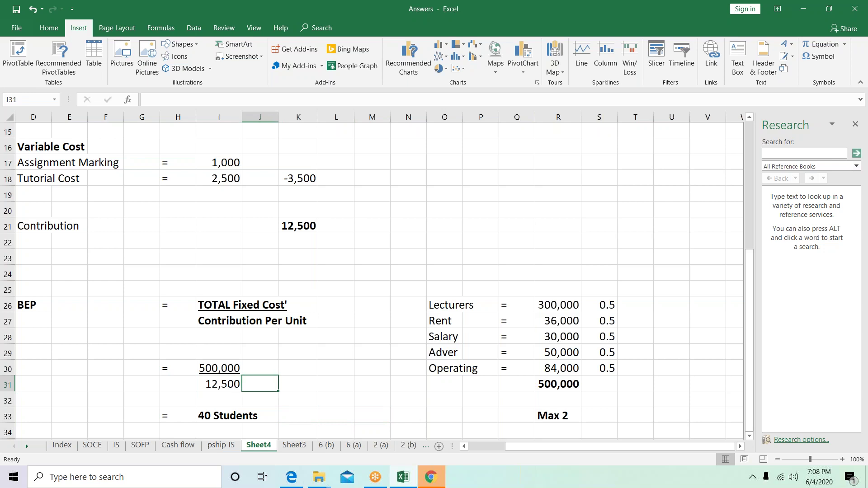
pyautogui.write('1')
pyautogui.press('Return')
# Enter a mark of 1 in cell K33 beside the 40 Students result
pyautogui.press('Down')
pyautogui.press('Right')
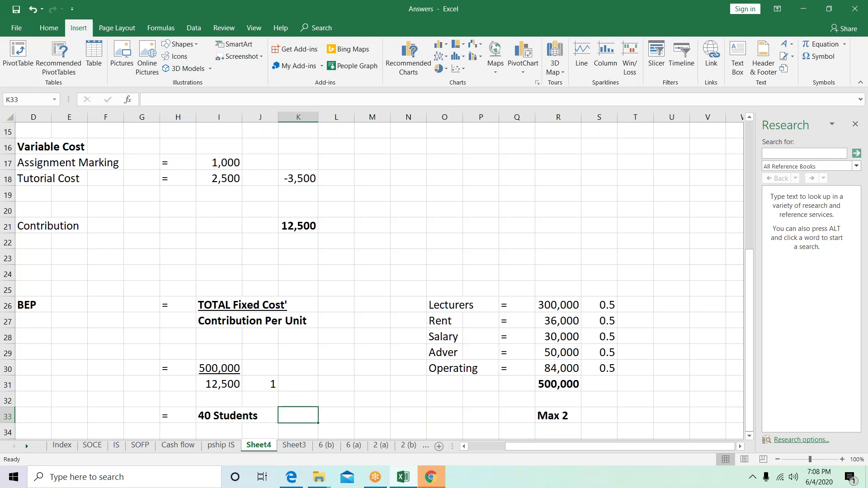
pyautogui.write('1')
pyautogui.press('Return')
# Review the marks allotted across the answer, from column C beside the variable costs to the fixed cost list
pyautogui.press('Left')
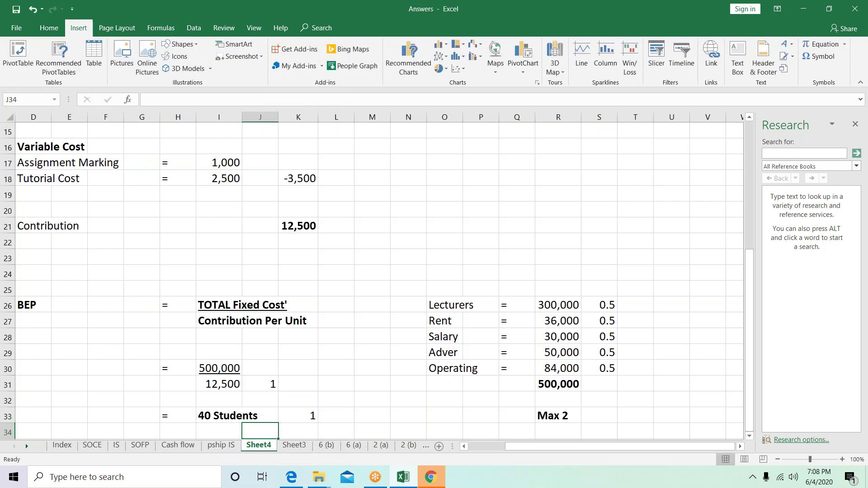
pyautogui.press('Left')
pyautogui.press('Left')
pyautogui.press('Left')
pyautogui.press('Left')
pyautogui.press('Left')
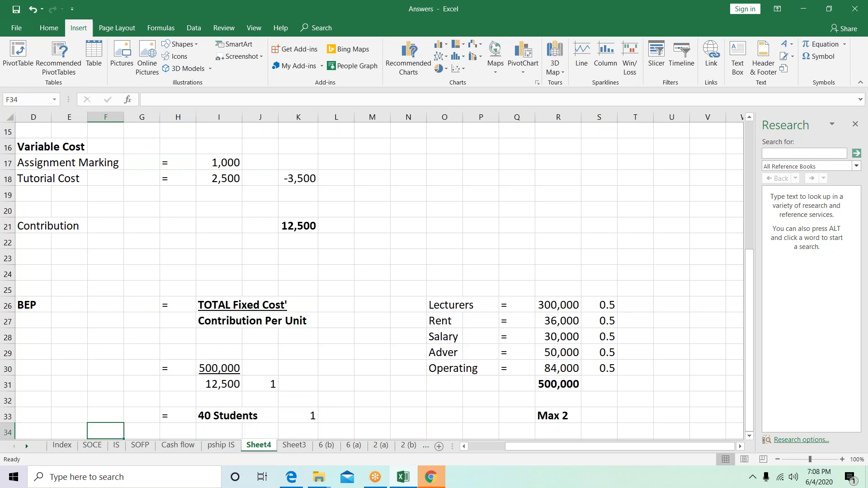
pyautogui.press('Left')
pyautogui.press('Left')
pyautogui.press('Left')
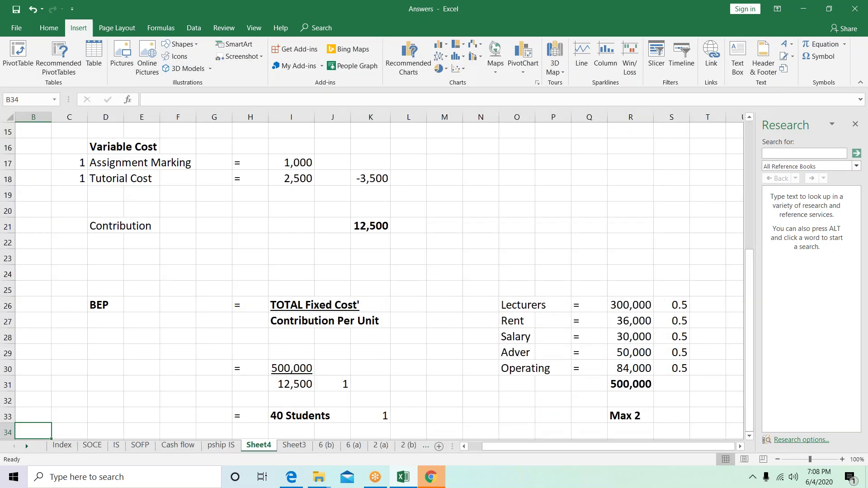
pyautogui.press('Right')
pyautogui.press('Right')
pyautogui.press('Right')
pyautogui.press('Right')
pyautogui.press('Right')
pyautogui.press('Right')
pyautogui.press('Right')
pyautogui.press('Right')
pyautogui.press('Right')
pyautogui.press('Right')
pyautogui.press('Right')
pyautogui.press('Right')
pyautogui.press('Right')
pyautogui.press('Right')
pyautogui.press('Right')
pyautogui.press('Right')
pyautogui.press('Right')
pyautogui.press('Right')
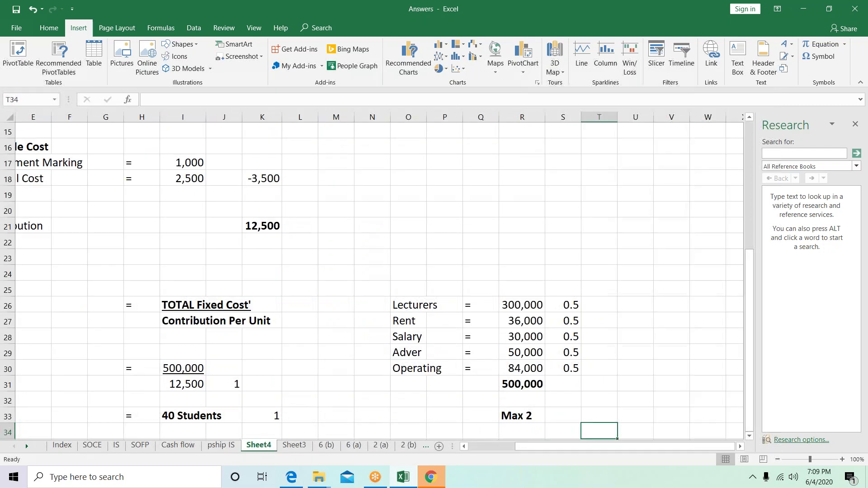
# Check the marks beside each fixed cost, the maximum note in R33 and the marks in the break-even calculation
pyautogui.press('Left')
pyautogui.press('Up')
pyautogui.press('Up')
pyautogui.press('Up')
pyautogui.press('Up')
pyautogui.press('Up')
pyautogui.press('Up')
pyautogui.press('Up')
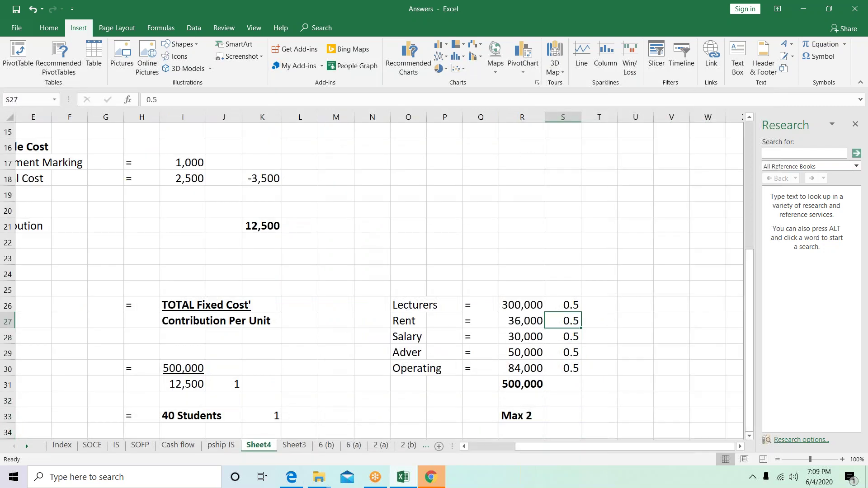
pyautogui.press('Up')
pyautogui.press('Left')
pyautogui.press('Left')
pyautogui.press('Left')
pyautogui.press('Left')
pyautogui.press('Down')
pyautogui.press('Down')
pyautogui.press('Down')
pyautogui.press('Down')
pyautogui.press('Right')
pyautogui.press('Right')
pyautogui.press('Right')
pyautogui.press('Right')
pyautogui.press('Up')
pyautogui.press('Up')
pyautogui.press('Up')
pyautogui.press('Up')
pyautogui.press('Down')
pyautogui.press('Down')
pyautogui.press('Down')
pyautogui.press('Down')
pyautogui.press('Down')
pyautogui.press('Down')
pyautogui.press('Down')
pyautogui.press('Left')
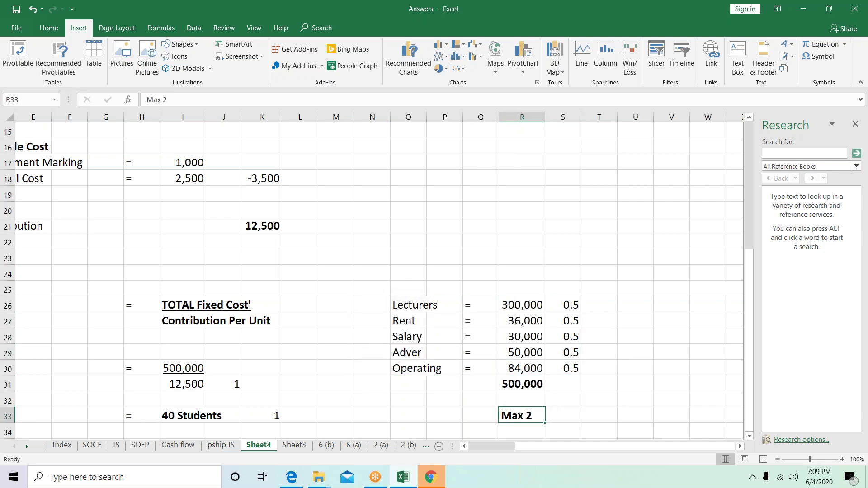
pyautogui.press('Left')
pyautogui.press('Left')
pyautogui.press('Left')
pyautogui.press('Left')
pyautogui.press('Left')
pyautogui.press('Left')
pyautogui.press('Left')
pyautogui.press('Up')
pyautogui.press('Up')
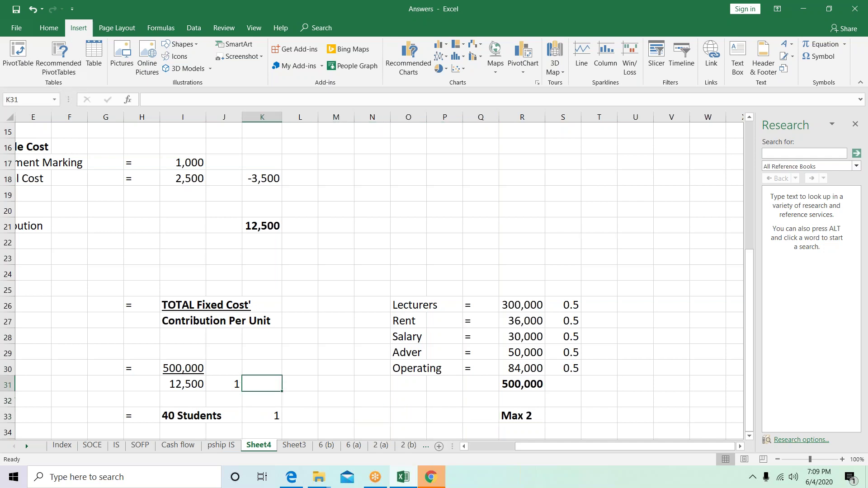
# Switch to the exam paper in Edge and read the requirement about the expected profit from 60 students
pyautogui.press('Left')
pyautogui.press('Left')
pyautogui.press('Right')
pyautogui.press('Right')
pyautogui.press('Down')
pyautogui.press('Left')
pyautogui.press('Left')
pyautogui.press('Left')
pyautogui.press('Left')
pyautogui.press('Left')
pyautogui.press('Left')
pyautogui.press('Left')
pyautogui.press('Left')
pyautogui.press('Left')
pyautogui.press('Left')
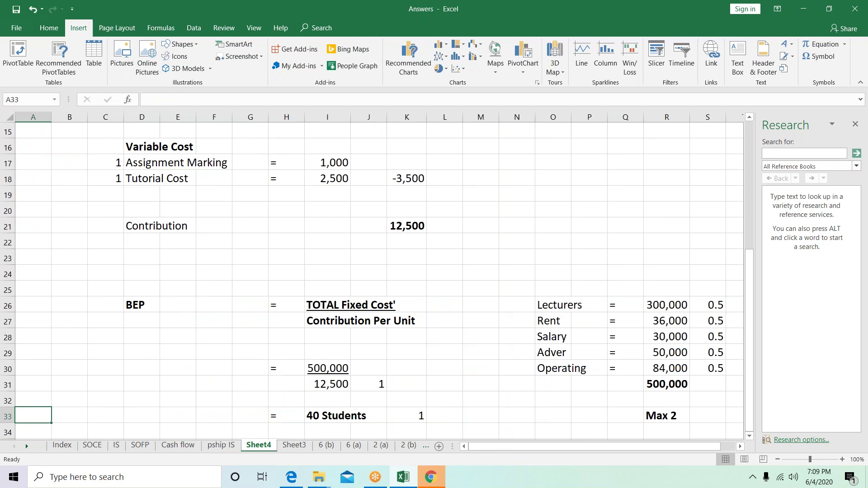
pyautogui.hotkey('alt', 'Tab')
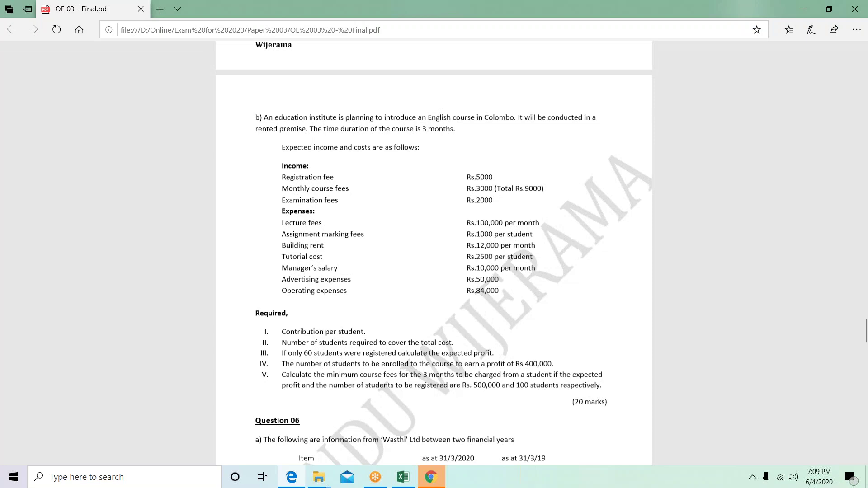
# Return to the Excel answer sheet and enter the label Profit in cell D37, below the break-even calculation
pyautogui.hotkey('alt', 'Tab')
pyautogui.press('Down')
pyautogui.press('Down')
pyautogui.press('Down')
pyautogui.press('Down')
pyautogui.press('Down')
pyautogui.press('Down')
pyautogui.press('Down')
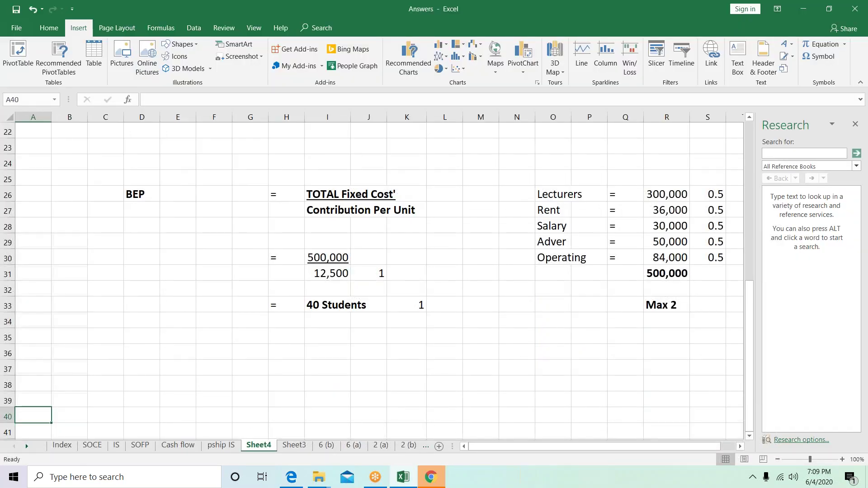
pyautogui.press('Right')
pyautogui.press('Up')
pyautogui.press('Up')
pyautogui.press('Right')
pyautogui.press('Right')
pyautogui.press('Up')
pyautogui.write('Prodi')
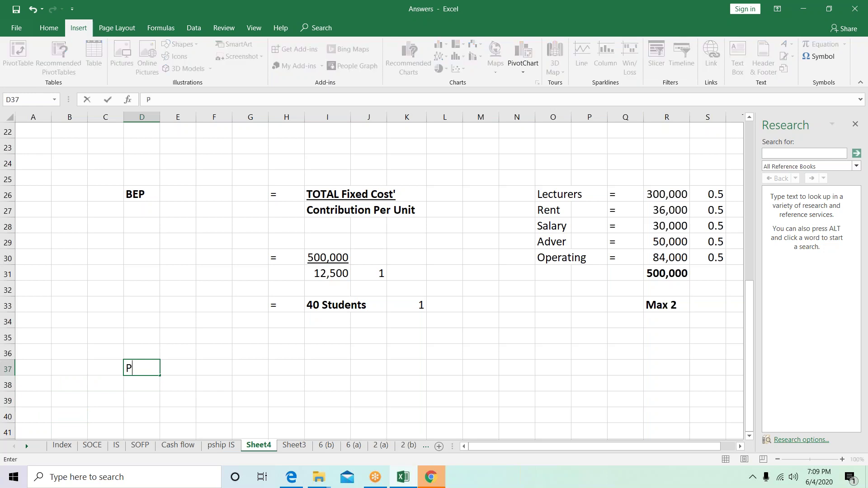
pyautogui.press('BackSpace')
pyautogui.press('BackSpace')
pyautogui.write('fit')
pyautogui.press('Return')
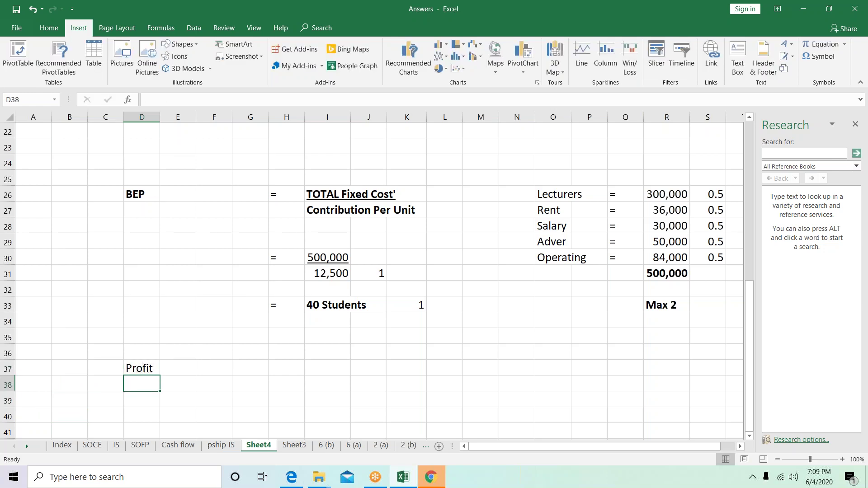
# Enter an equals sign in H37 and the formula wording MOS * Cont in I37 for the profit
pyautogui.press('Up')
pyautogui.press('Right')
pyautogui.press('Right')
pyautogui.press('Right')
pyautogui.press('Right')
pyautogui.write('=')
pyautogui.press('Right')
pyautogui.write('MOS * ')
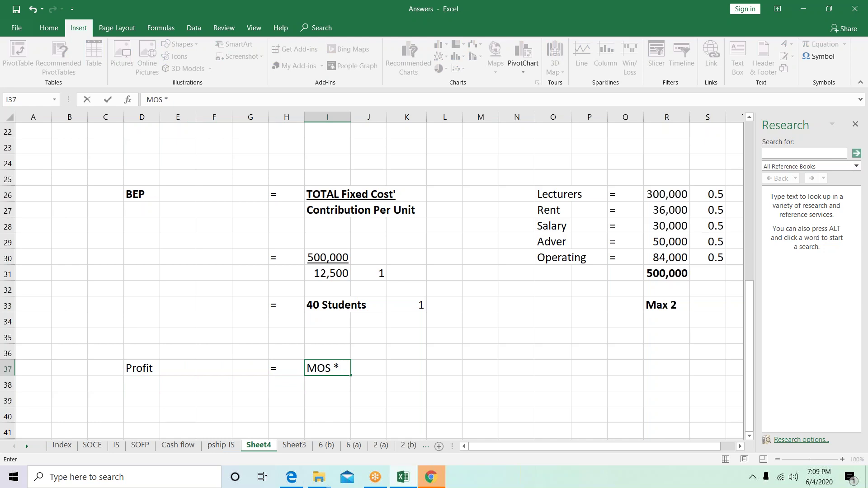
pyautogui.write('Cont')
pyautogui.press('Return')
# Enter an equals sign in H39 and consult the exam paper about the 60 registered students
pyautogui.press('Down')
pyautogui.press('Left')
pyautogui.write('=')
pyautogui.press('Right')
pyautogui.hotkey('alt', 'Tab')
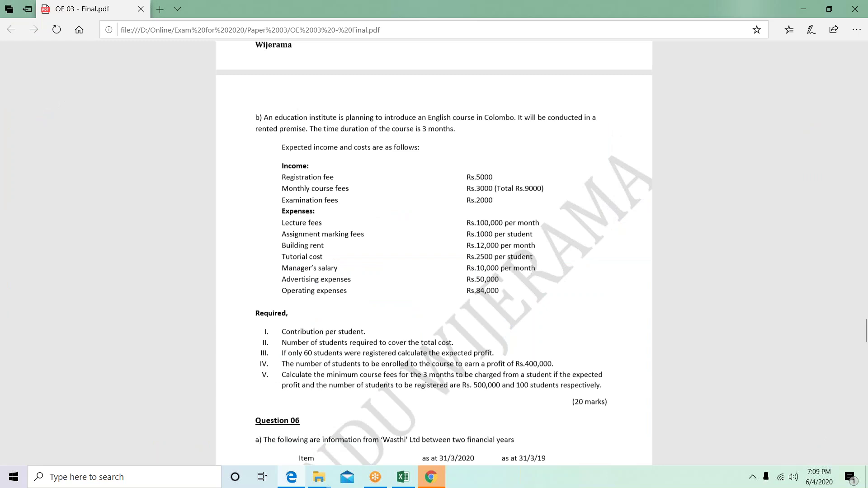
pyautogui.hotkey('alt', 'Tab')
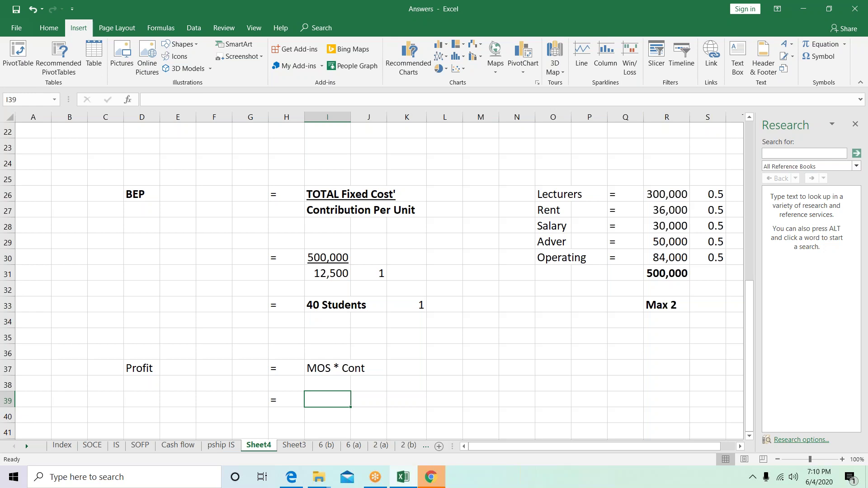
# Enter the profit working 20 * 12,500 in cell I39, checking the exam paper for the figures
pyautogui.hotkey('alt', 'Tab')
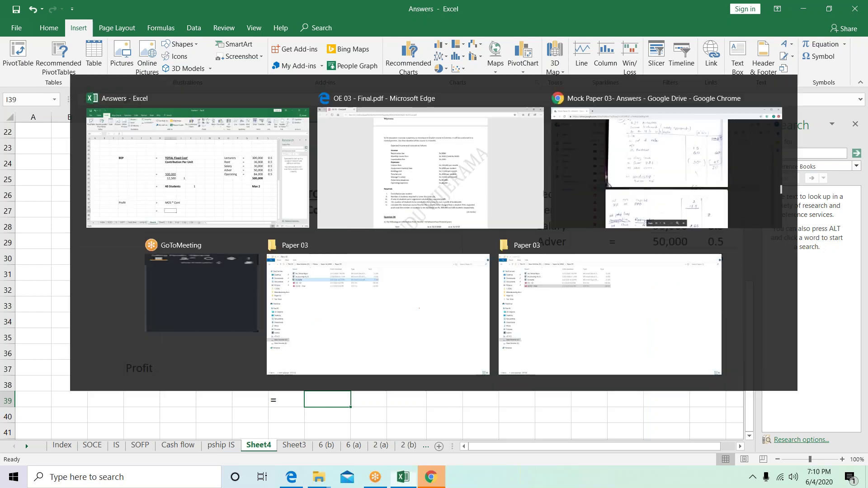
pyautogui.hotkey('alt', 'Tab')
pyautogui.write('20')
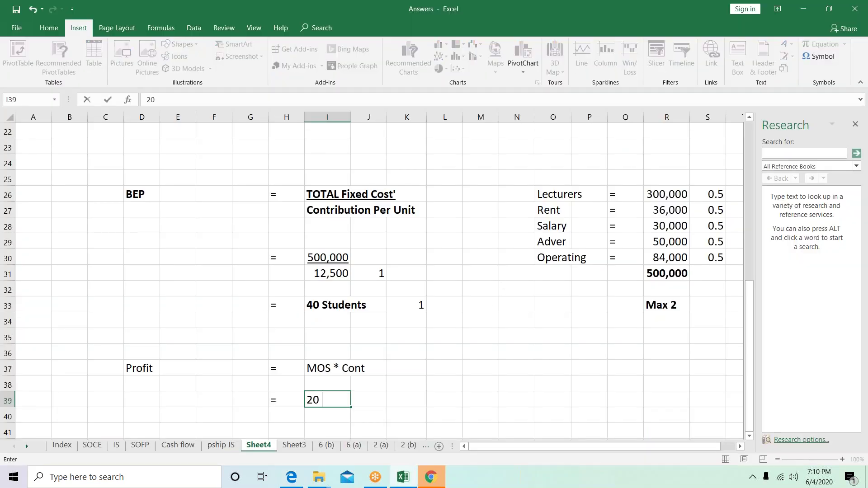
pyautogui.write(' *')
pyautogui.hotkey('alt', 'Tab')
pyautogui.hotkey('alt', 'Tab')
pyautogui.write('12,500')
pyautogui.press('Return')
# Enter an equals sign in H41 and the profit Rs 250,000 in I41, formatted bold
pyautogui.press('Down')
pyautogui.press('Left')
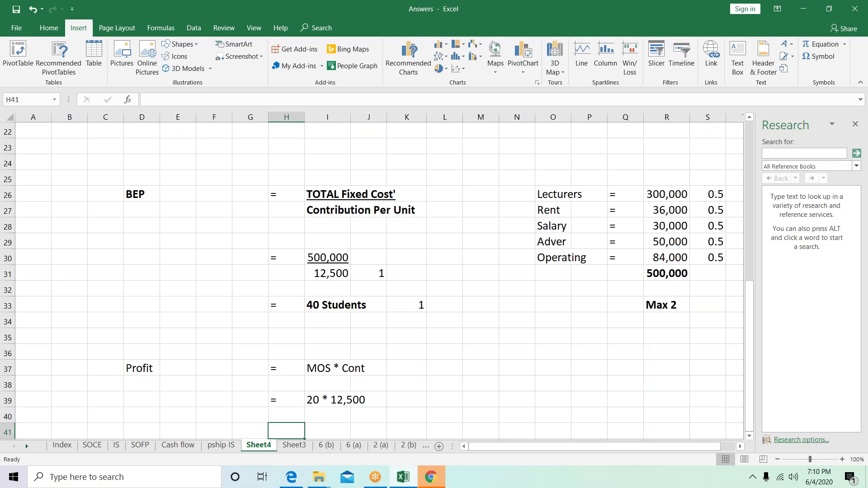
pyautogui.write('=')
pyautogui.press('Tab')
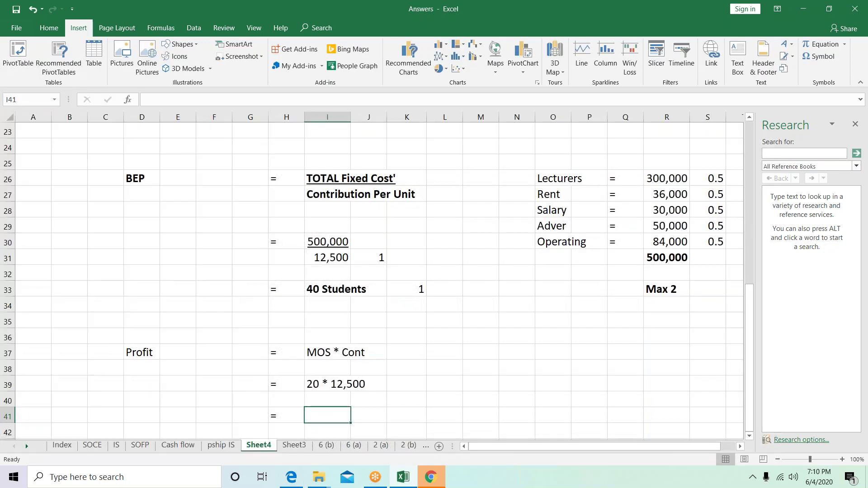
pyautogui.write('Ts')
pyautogui.press('BackSpace')
pyautogui.press('BackSpace')
pyautogui.write('Rs')
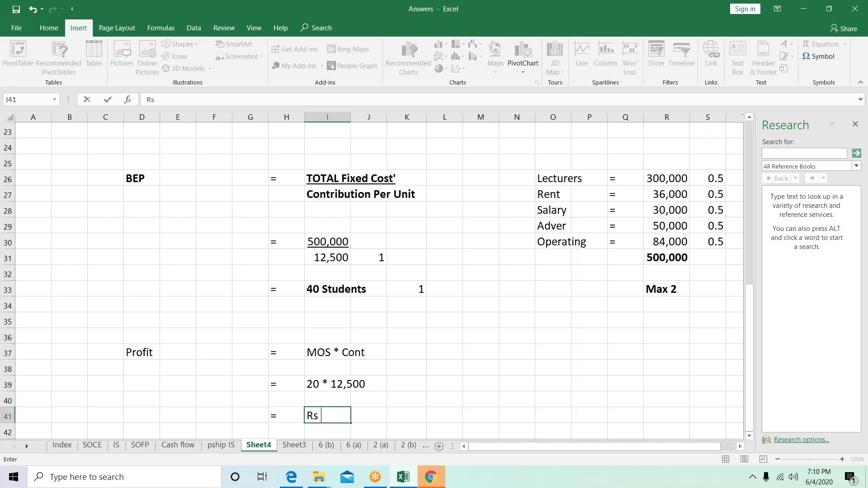
pyautogui.write('250,000')
pyautogui.press('Return')
pyautogui.press('Up')
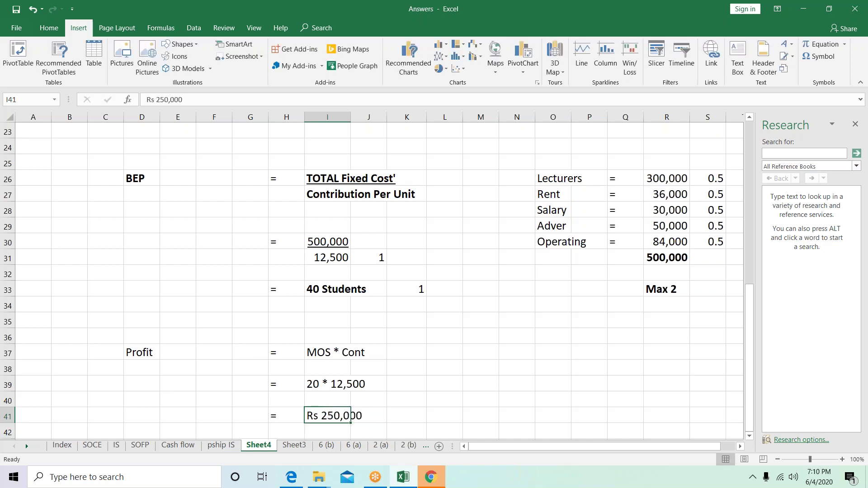
pyautogui.hotkey('ctrl', 'b')
pyautogui.press('Up')
pyautogui.press('Up')
pyautogui.press('Up')
pyautogui.press('Up')
pyautogui.press('Up')
pyautogui.press('Down')
pyautogui.press('Down')
pyautogui.press('Down')
pyautogui.press('Down')
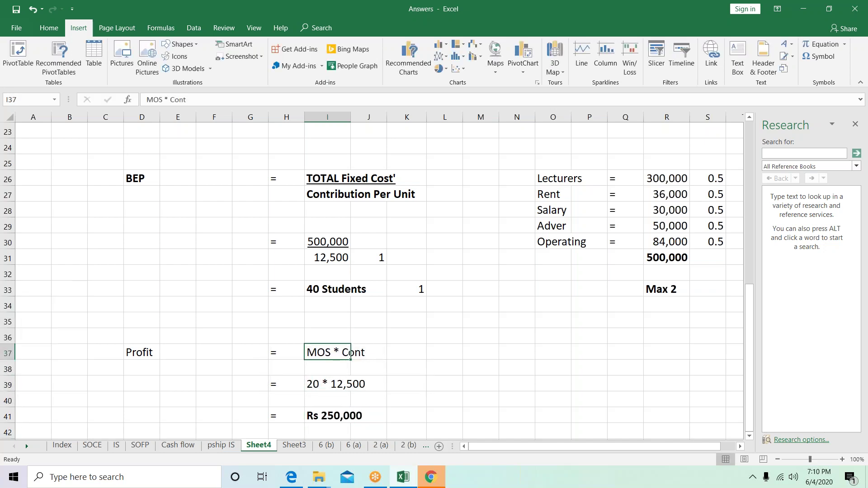
pyautogui.press('Up')
pyautogui.press('Up')
pyautogui.press('Right')
pyautogui.press('Right')
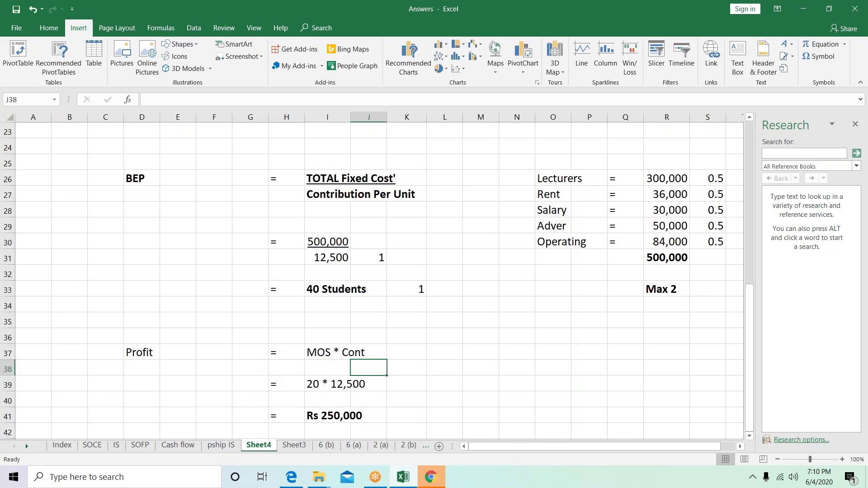
pyautogui.click(407, 383)
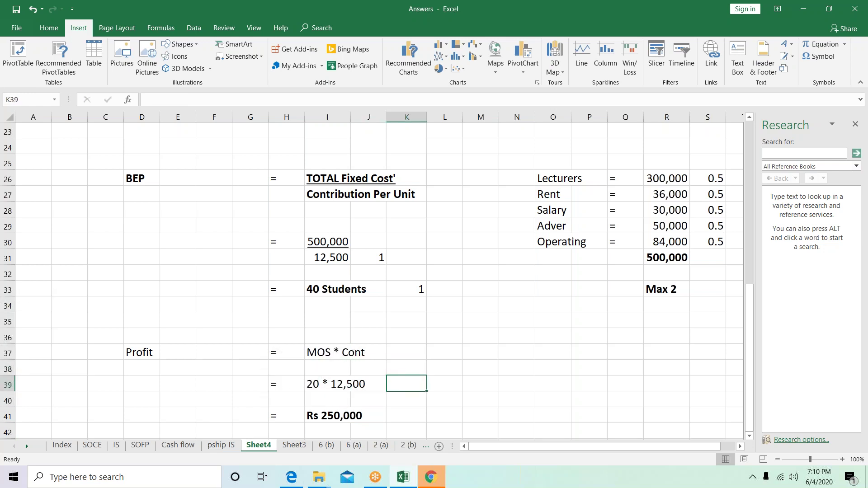
pyautogui.press('Left')
pyautogui.press('Left')
pyautogui.press('Right')
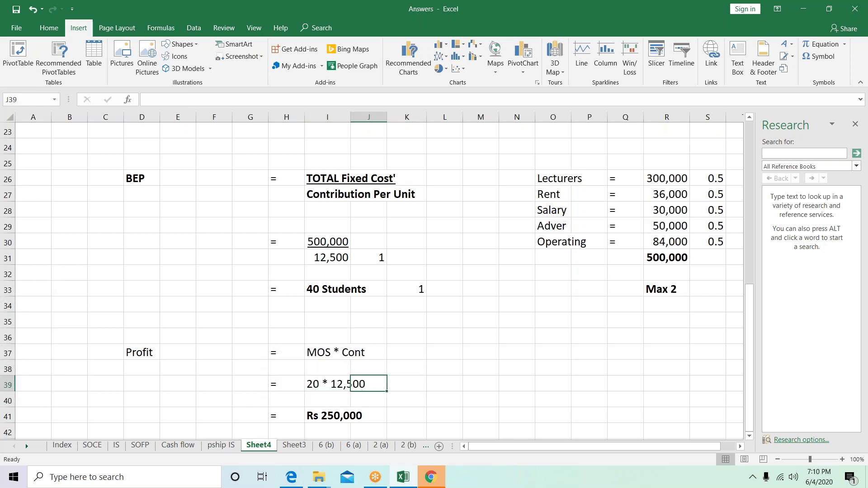
pyautogui.press('Left')
pyautogui.press('Right')
pyautogui.press('Down')
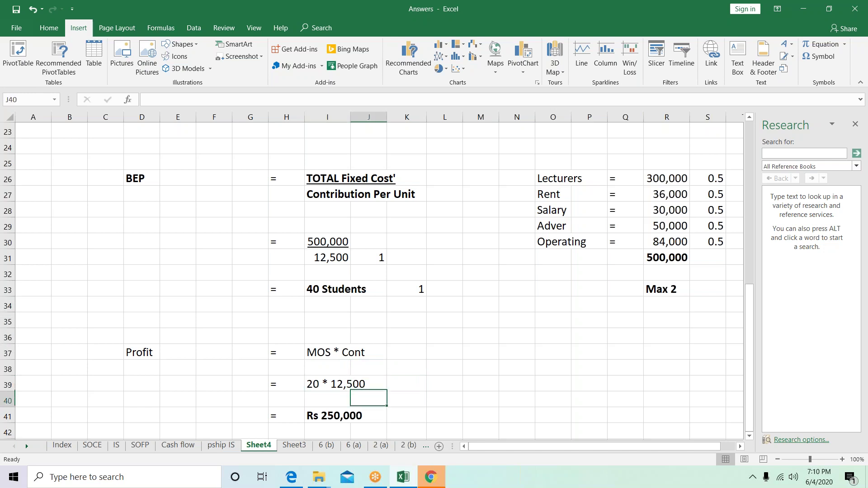
# Enter a mark of 2 in I36 above MOS and a mark of 1 in J36 above Cont
pyautogui.press('Left')
pyautogui.press('Left')
pyautogui.press('Up')
pyautogui.press('Left')
pyautogui.press('Up')
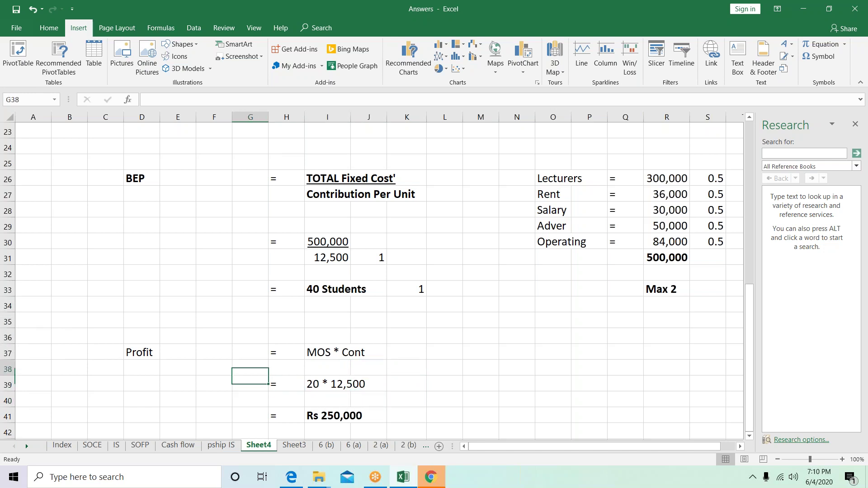
pyautogui.press('Up')
pyautogui.press('Up')
pyautogui.press('Right')
pyautogui.write('2')
pyautogui.press('Return')
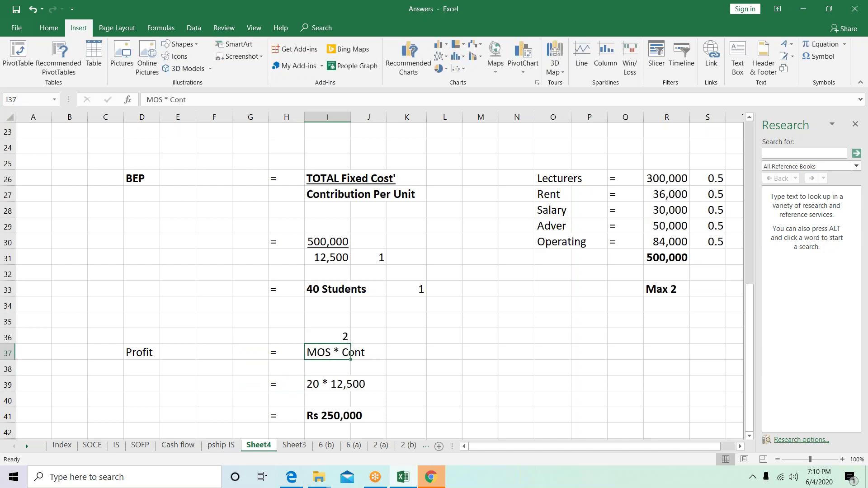
pyautogui.press('Up')
pyautogui.press('Right')
pyautogui.write('1')
pyautogui.press('Return')
# Enter a mark of 1 in cell K41 beside the Rs 250,000 profit
pyautogui.press('Down')
pyautogui.press('Down')
pyautogui.press('Down')
pyautogui.press('Down')
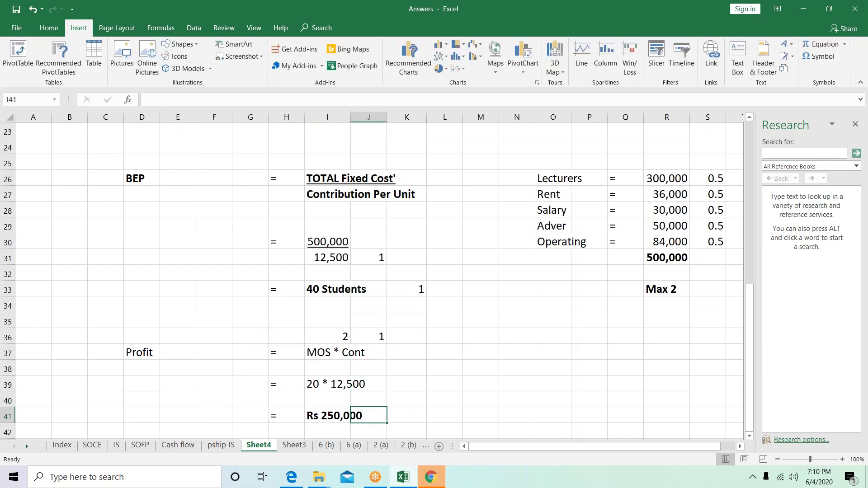
pyautogui.press('Right')
pyautogui.write('1')
pyautogui.press('Return')
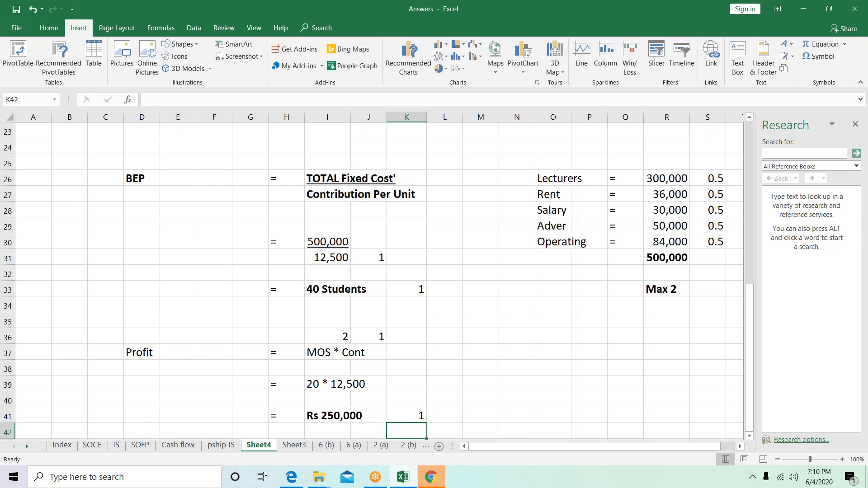
# Consult the exam paper for the requirement on the number of students needed to earn a profit of Rs.400,000
pyautogui.hotkey('alt', 'Tab')
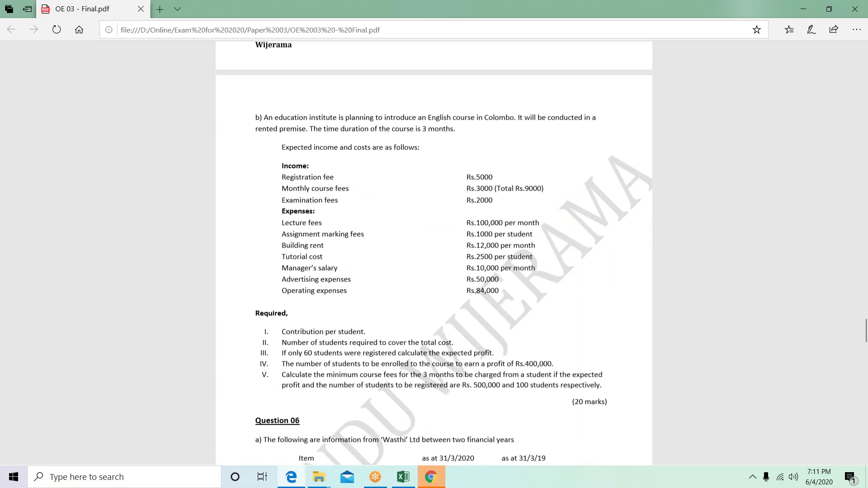
pyautogui.hotkey('alt', 'Tab')
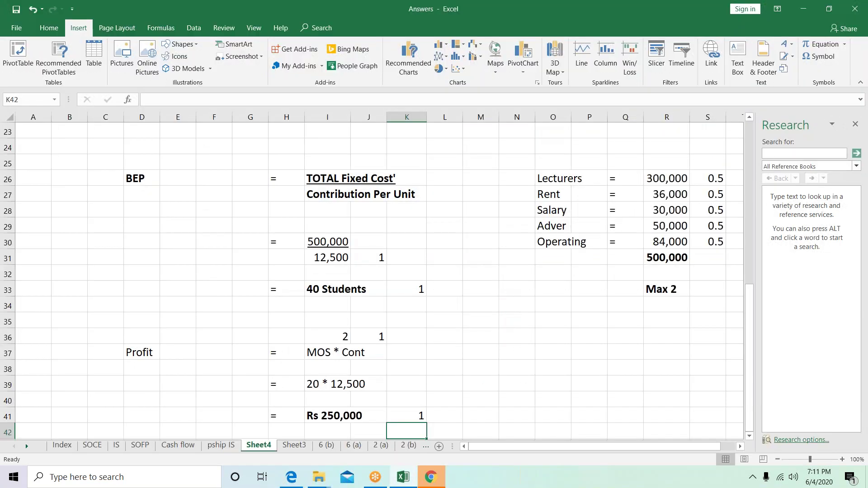
pyautogui.press('Down')
pyautogui.press('Down')
pyautogui.press('Down')
pyautogui.press('Down')
pyautogui.press('Down')
pyautogui.press('Down')
pyautogui.press('Up')
pyautogui.press('Up')
pyautogui.hotkey('alt', 'Tab')
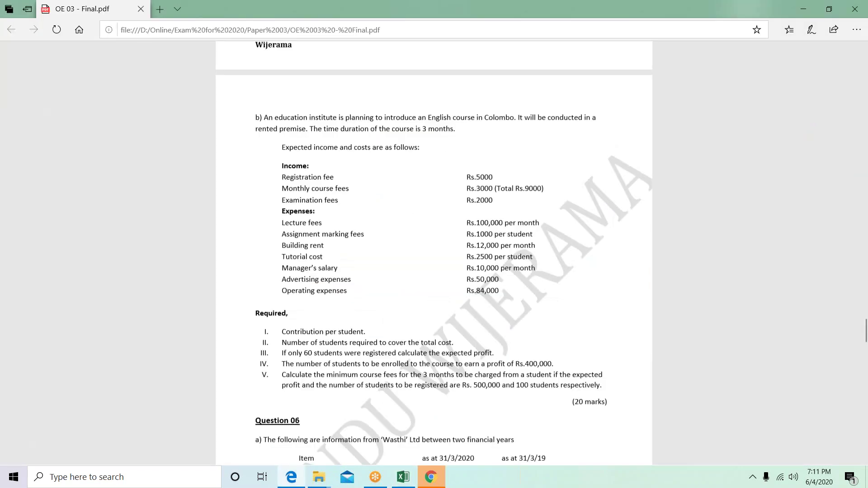
# Return to the Excel answer sheet and enter the label Fixed Cost in cell D45, below the profit answer
pyautogui.hotkey('alt', 'Tab')
pyautogui.press('Up')
pyautogui.press('Left')
pyautogui.press('Left')
pyautogui.press('Left')
pyautogui.press('Left')
pyautogui.press('Left')
pyautogui.press('Left')
pyautogui.press('Left')
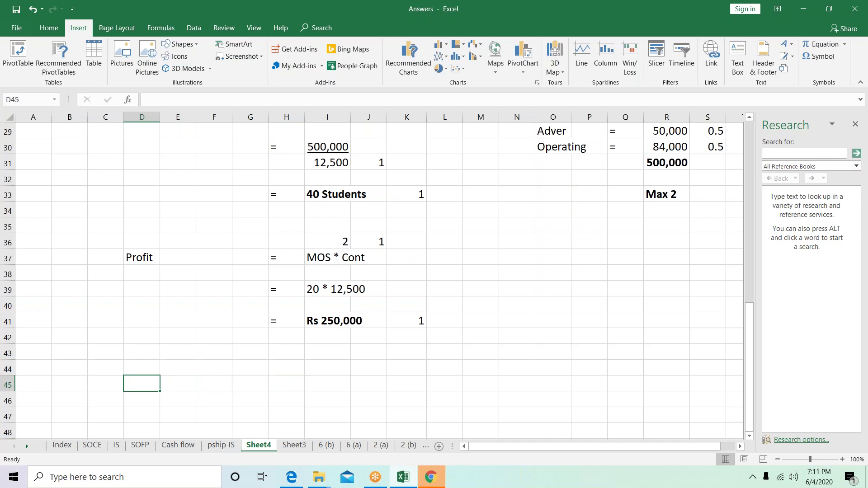
pyautogui.write('Fixed Cost')
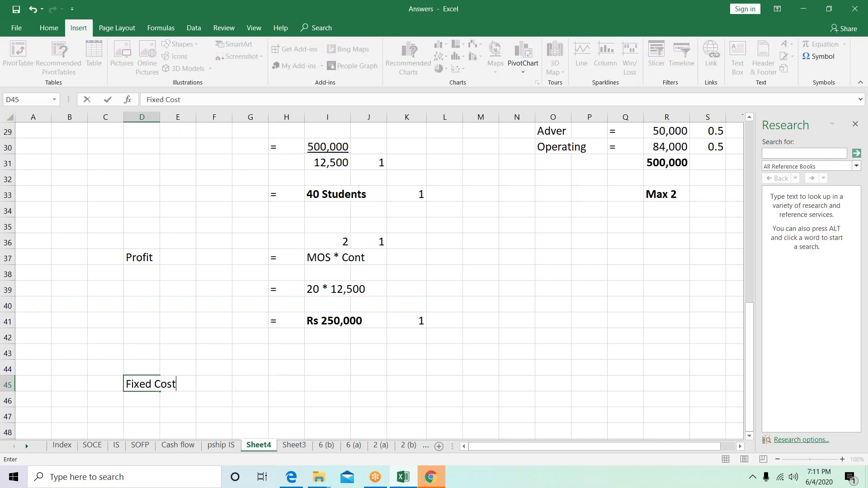
pyautogui.press('Return')
# Enter an equals sign in H45 and 400,000 in I45 beside Fixed Cost, checking the exam paper for the figure
pyautogui.press('Up')
pyautogui.press('Right')
pyautogui.press('Right')
pyautogui.press('Right')
pyautogui.press('Right')
pyautogui.write('=')
pyautogui.press('Right')
pyautogui.hotkey('alt', 'Tab')
pyautogui.hotkey('alt', 'Tab')
pyautogui.write('400,000')
pyautogui.press('Return')
# Enter the label Profit in cell D46 beneath Fixed Cost
pyautogui.press('Left')
pyautogui.press('Left')
pyautogui.press('Left')
pyautogui.press('Left')
pyautogui.press('Left')
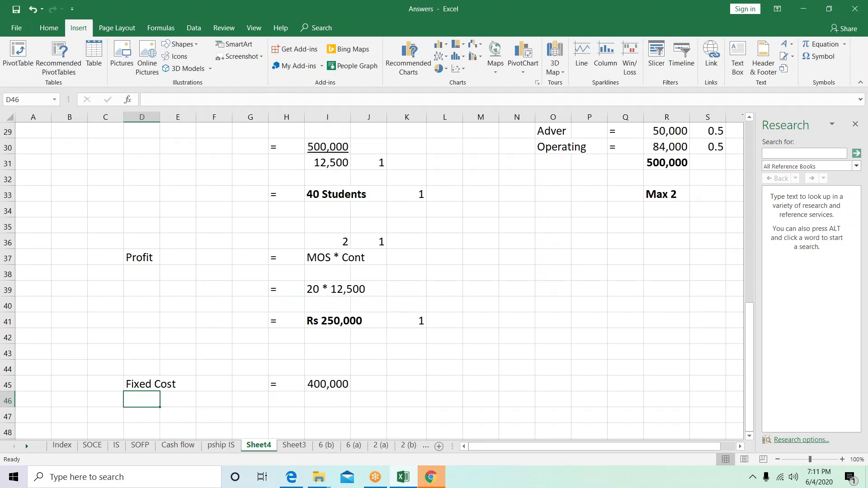
pyautogui.write('Pr')
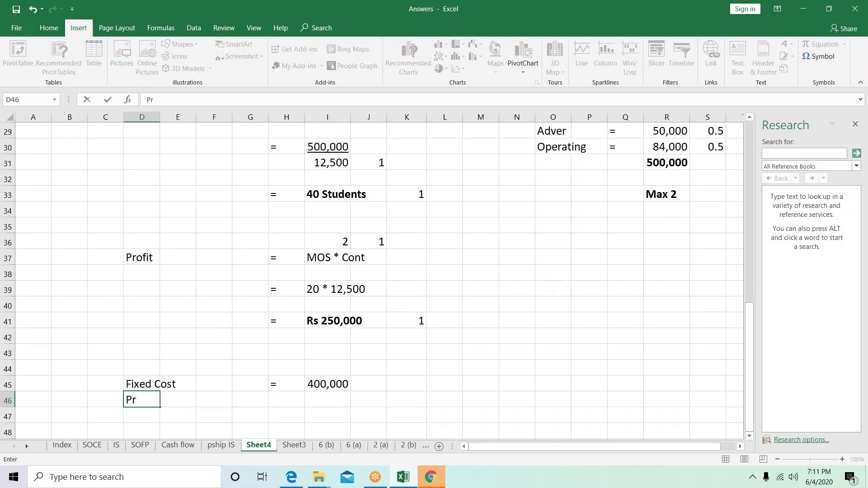
pyautogui.write('ofit')
pyautogui.press('Up')
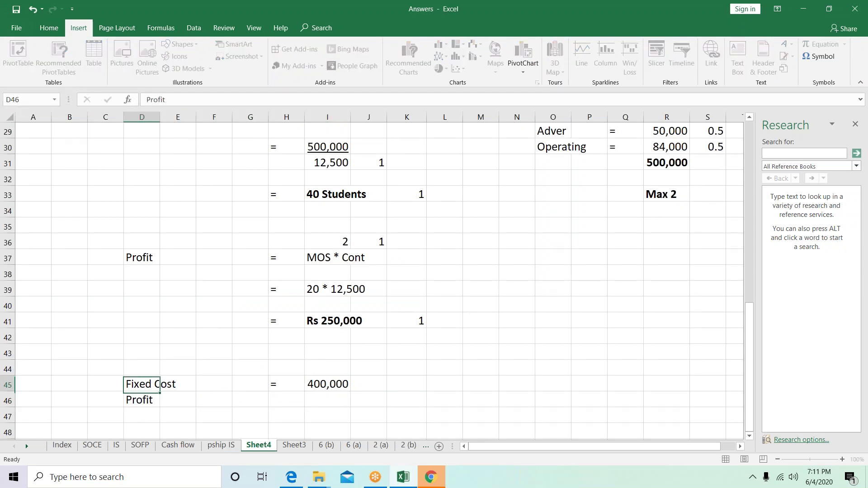
pyautogui.press('Down')
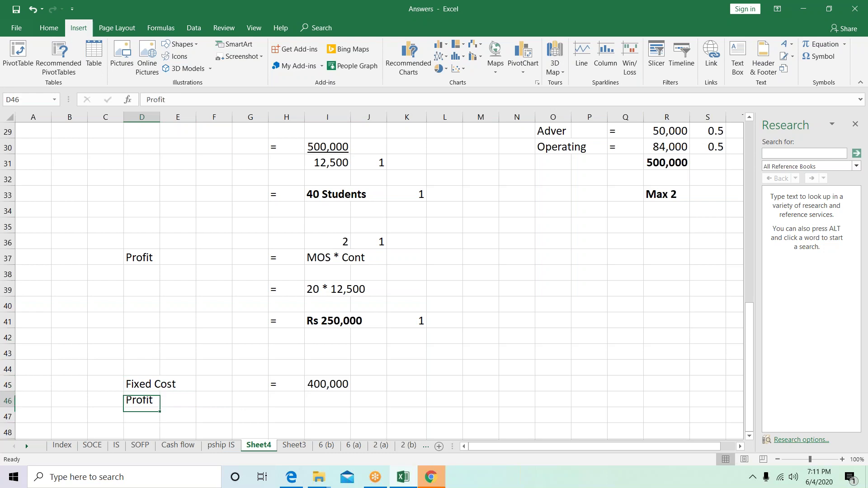
# Enter an equals sign in H46 beside the Profit label
pyautogui.press('Right')
pyautogui.press('Right')
pyautogui.press('Right')
pyautogui.press('Right')
pyautogui.write('=')
pyautogui.press('Down')
# Set Fixed Cost to 500,000 in I45 and Profit to 400,000 in I46, checking the exam paper for the figures
pyautogui.press('Up')
pyautogui.press('Up')
pyautogui.press('Right')
pyautogui.hotkey('alt', 'Tab')
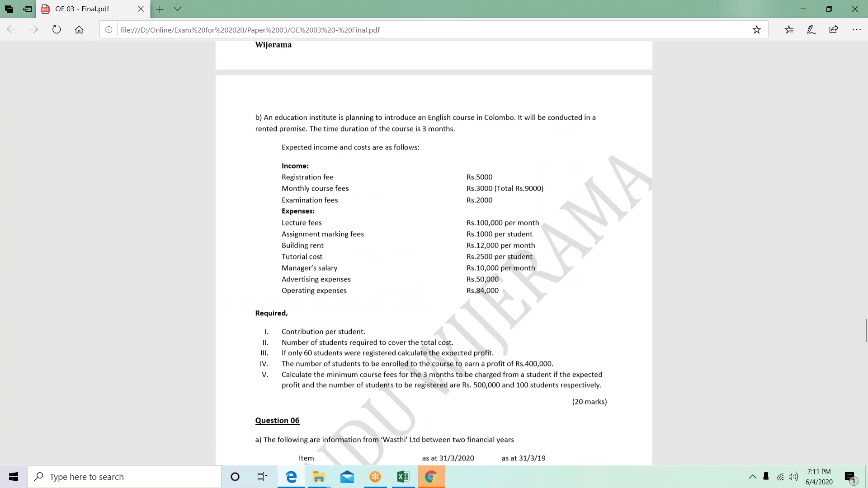
pyautogui.hotkey('alt', 'Tab')
pyautogui.press('Up')
pyautogui.press('Up')
pyautogui.press('Up')
pyautogui.press('Up')
pyautogui.press('Up')
pyautogui.press('Down')
pyautogui.press('Down')
pyautogui.press('Down')
pyautogui.press('Down')
pyautogui.press('Down')
pyautogui.write('5')
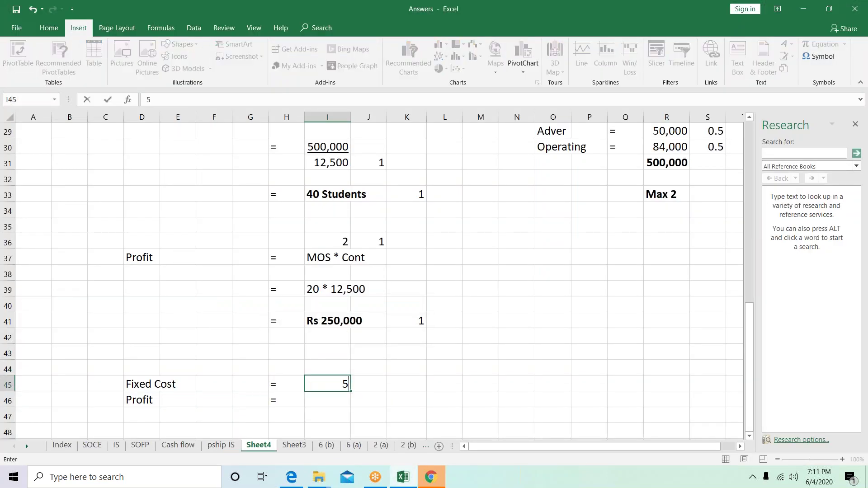
pyautogui.write('00,000')
pyautogui.press('Return')
pyautogui.write('400')
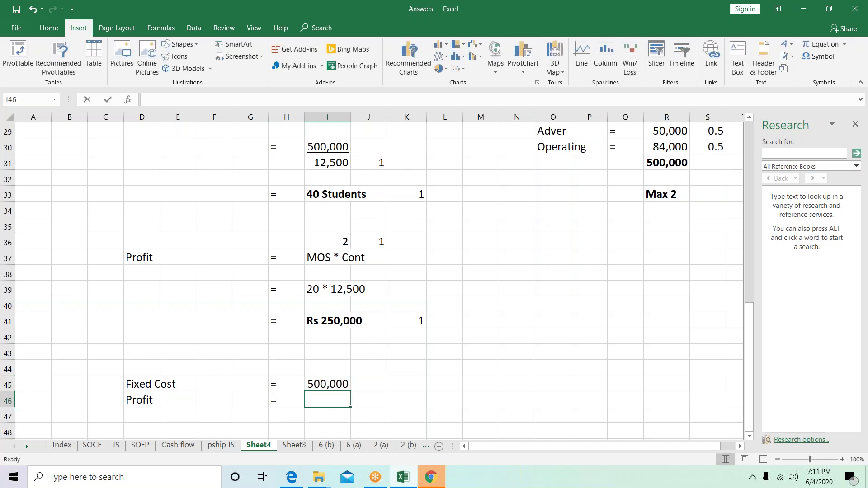
pyautogui.write(',000')
pyautogui.press('Return')
# Enter the label Contribution in D47 beneath Profit
pyautogui.press('Left')
pyautogui.press('Left')
pyautogui.press('Left')
pyautogui.press('Left')
pyautogui.press('Left')
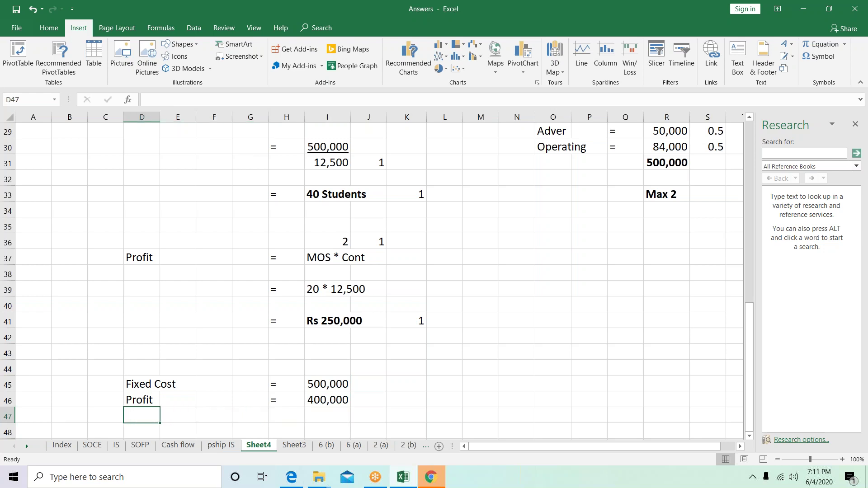
pyautogui.write('CVontribution')
pyautogui.hotkey('ctrl', 'Return')
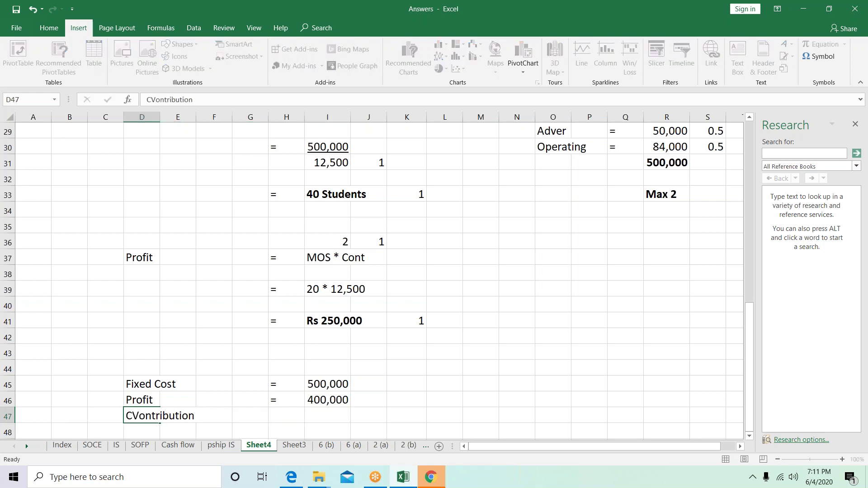
pyautogui.press('Up')
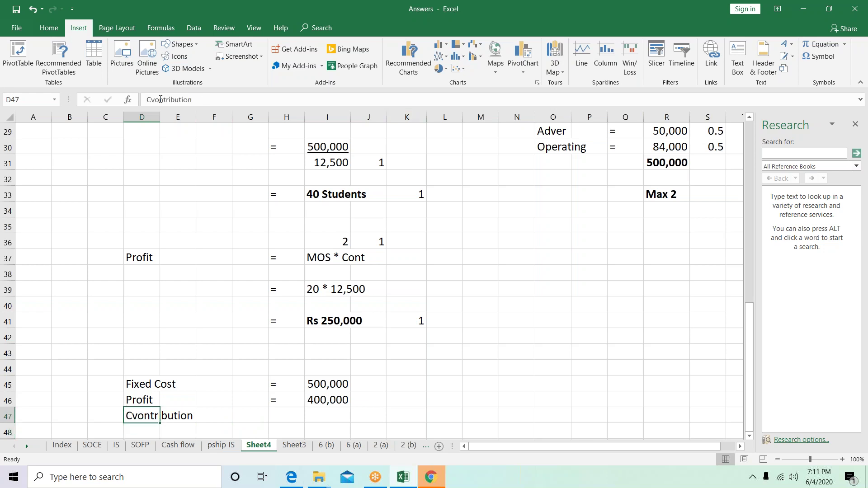
pyautogui.click(158, 100)
pyautogui.press('BackSpace')
pyautogui.press('Return')
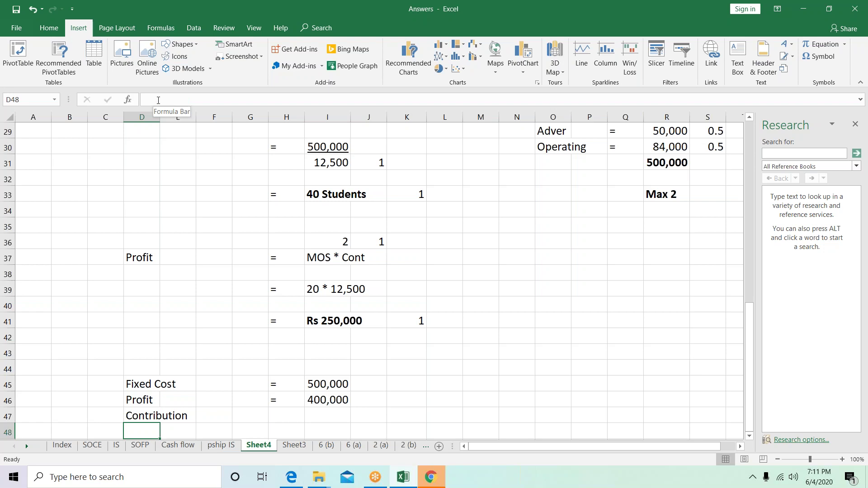
# Enter an equals sign in H47 and add Fixed Cost and Profit in I47 with the formula =+I45+I46
pyautogui.press('Up')
pyautogui.press('Right')
pyautogui.press('Right')
pyautogui.press('Right')
pyautogui.press('Right')
pyautogui.write('=')
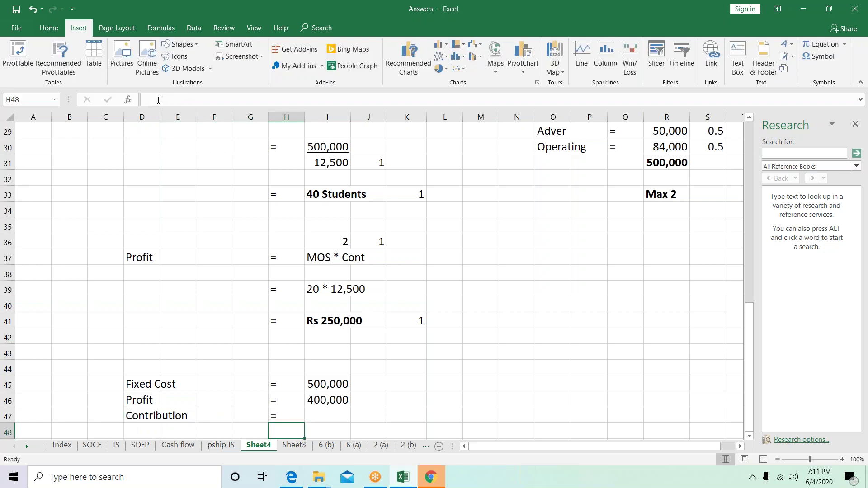
pyautogui.press('Right')
pyautogui.hotkey('alt', 'Tab')
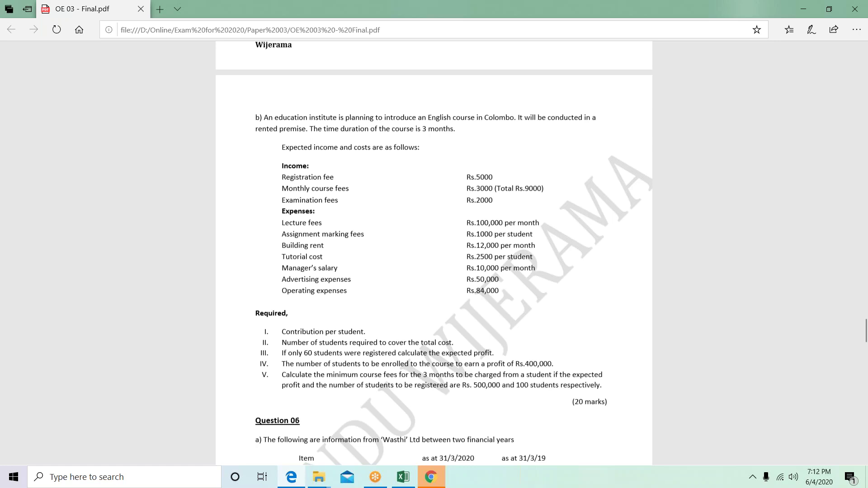
pyautogui.hotkey('alt', 'Tab')
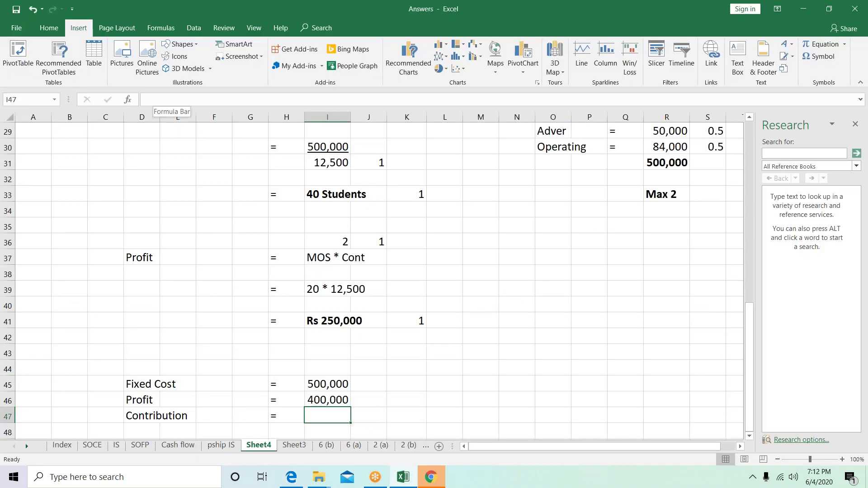
pyautogui.write('+')
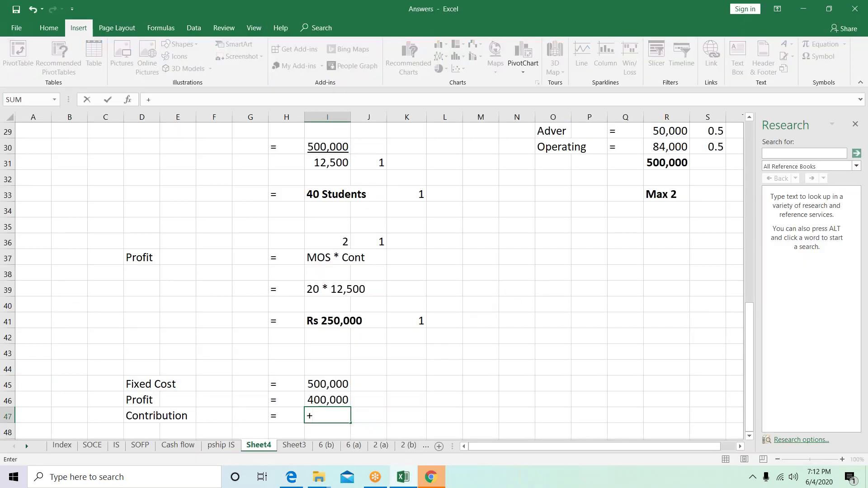
pyautogui.press('Up')
pyautogui.press('Up')
pyautogui.write('+')
pyautogui.press('Up')
pyautogui.press('Return')
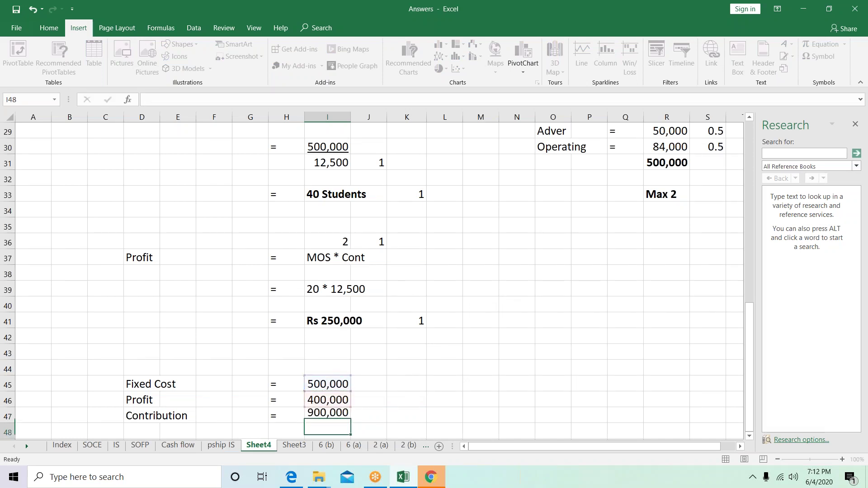
# Make the Contribution row bold across D47:I47
pyautogui.scroll(-1, 377, 280)
pyautogui.press('Up')
pyautogui.hotkey('shift', 'Left')
pyautogui.hotkey('shift', 'Left')
pyautogui.hotkey('shift', 'Left')
pyautogui.hotkey('shift', 'Left')
pyautogui.hotkey('shift', 'Left')
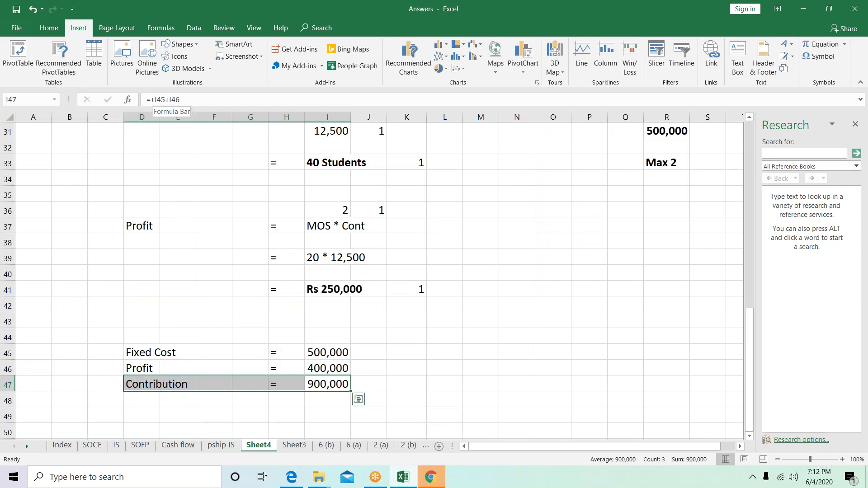
pyautogui.hotkey('ctrl', 'b')
# Enter the label Cont per unit in D48 beneath Contribution
pyautogui.press('Down')
pyautogui.press('Left')
pyautogui.press('Left')
pyautogui.press('Left')
pyautogui.press('Left')
pyautogui.press('Right')
pyautogui.press('Right')
pyautogui.press('Right')
pyautogui.press('Right')
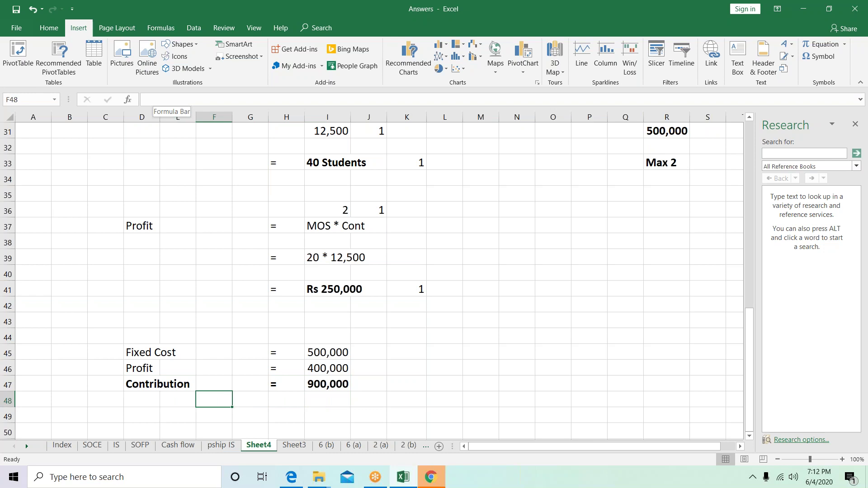
pyautogui.press('Left')
pyautogui.press('Left')
pyautogui.press('Left')
pyautogui.press('Left')
pyautogui.press('Left')
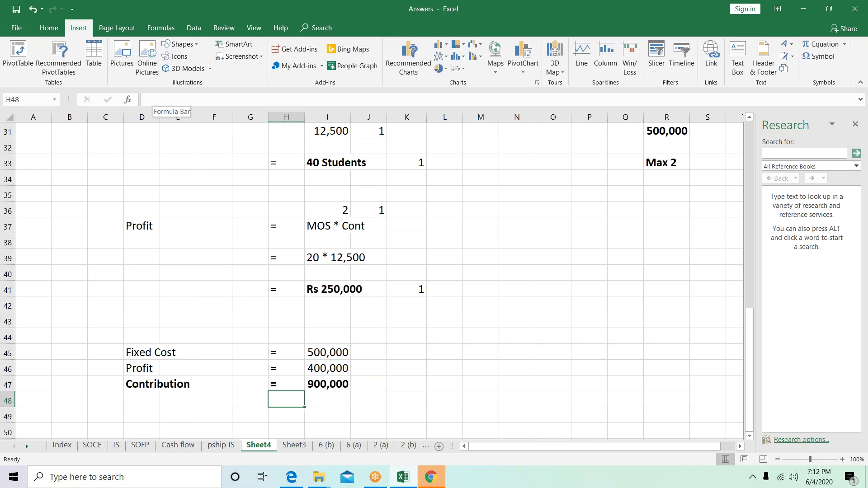
pyautogui.write('Con')
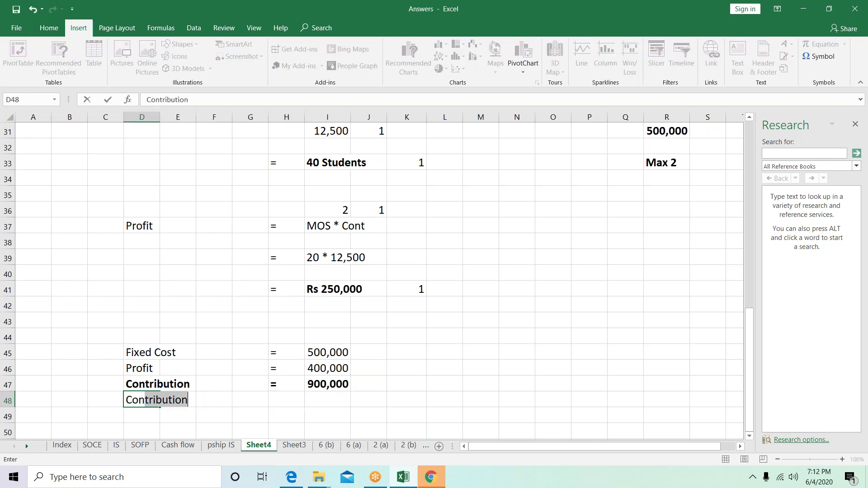
pyautogui.write('t ')
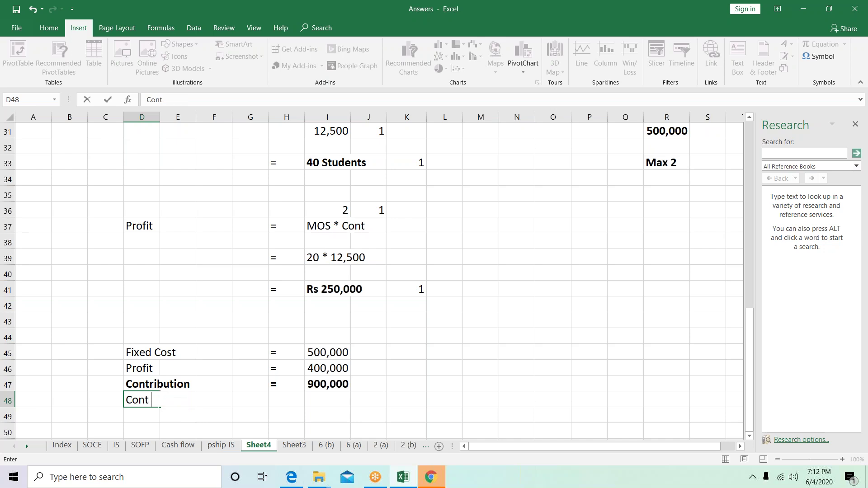
pyautogui.write('per unit')
pyautogui.press('Return')
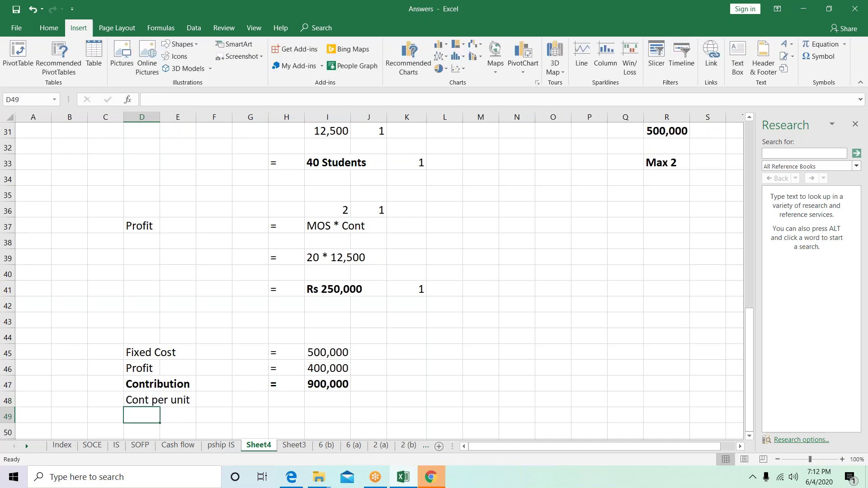
# Enter an equals sign in H48 and 12,500 in I48 as the contribution per unit
pyautogui.press('Up')
pyautogui.press('Right')
pyautogui.press('Right')
pyautogui.press('Right')
pyautogui.press('Right')
pyautogui.write('=')
pyautogui.press('Return')
pyautogui.press('Up')
pyautogui.press('Right')
pyautogui.write('12,500')
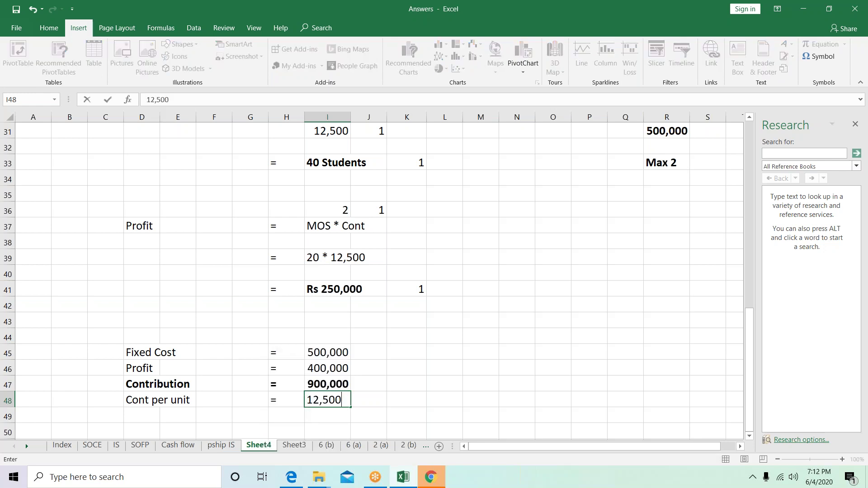
pyautogui.press('Return')
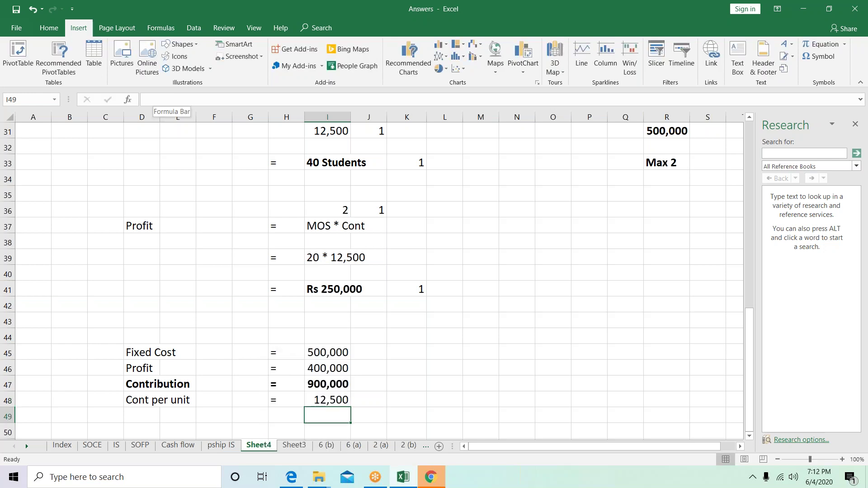
# Enter the label Student in D49 beneath Cont per unit
pyautogui.press('Left')
pyautogui.press('Left')
pyautogui.press('Left')
pyautogui.press('Left')
pyautogui.press('Left')
pyautogui.write('S')
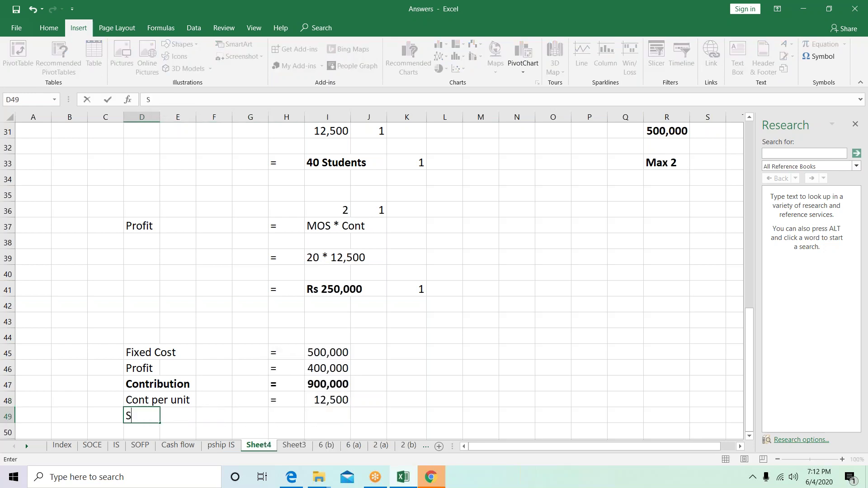
pyautogui.write('tudent')
pyautogui.press('Return')
# Enter an equals sign in H49 and the answer 72 Students in bold in I49
pyautogui.press('Up')
pyautogui.press('Right')
pyautogui.press('Right')
pyautogui.press('Right')
pyautogui.press('Right')
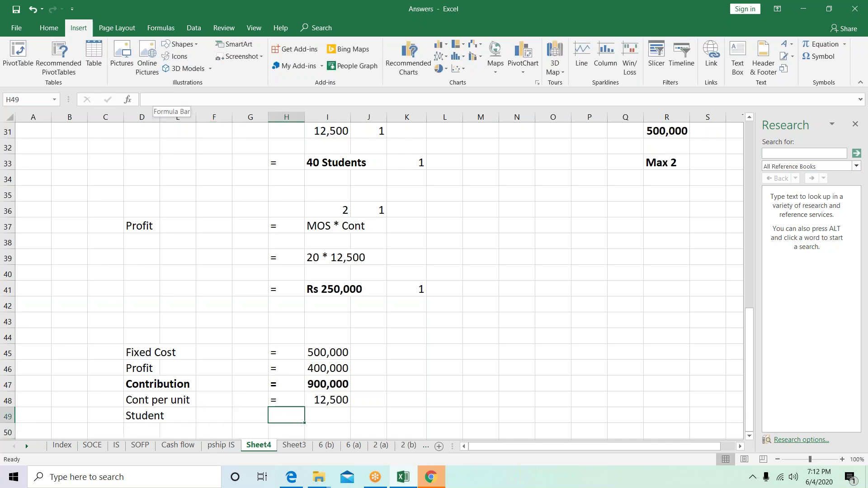
pyautogui.write('=')
pyautogui.press('Tab')
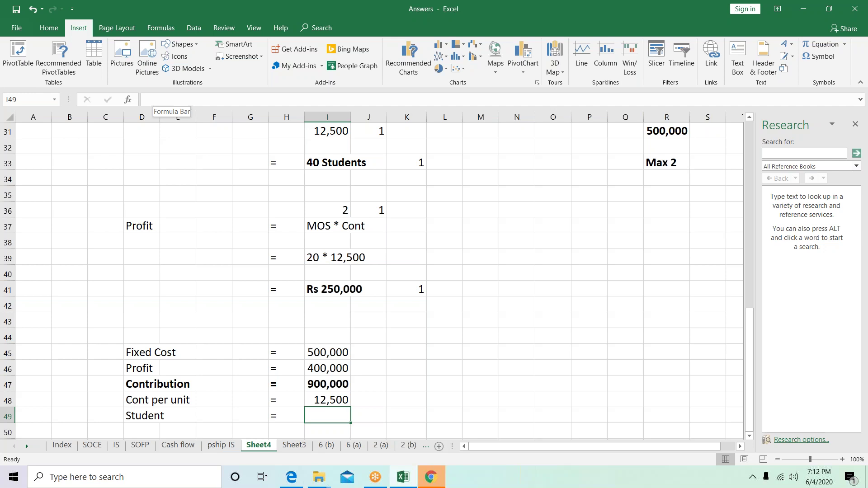
pyautogui.write('72 S')
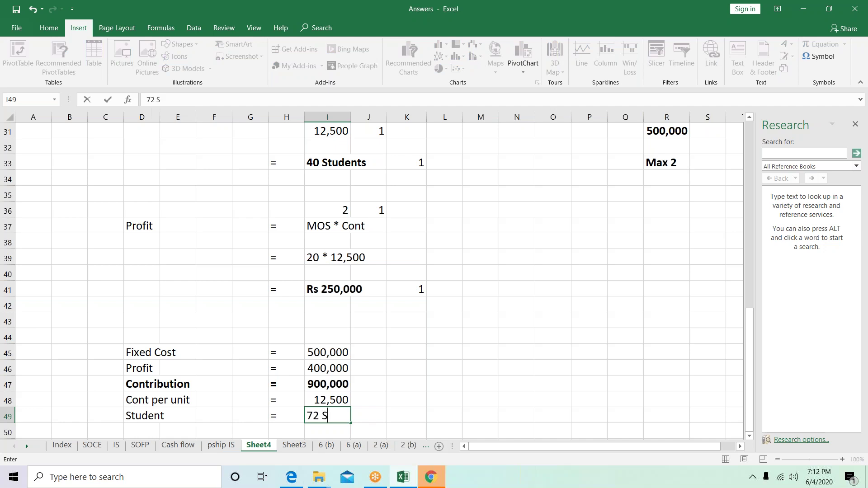
pyautogui.write('tudents')
pyautogui.hotkey('ctrl', 'Return')
pyautogui.hotkey('ctrl', 'b')
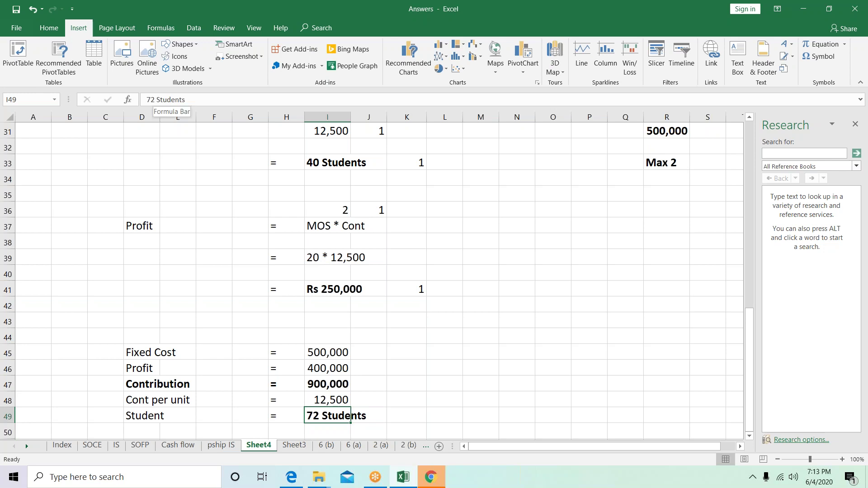
# Check the exam paper and enter the marks 2, 1 and 1 in K47:K49 beside Contribution, Cont per unit and Student
pyautogui.press('Down')
pyautogui.press('Down')
pyautogui.press('Down')
pyautogui.press('Down')
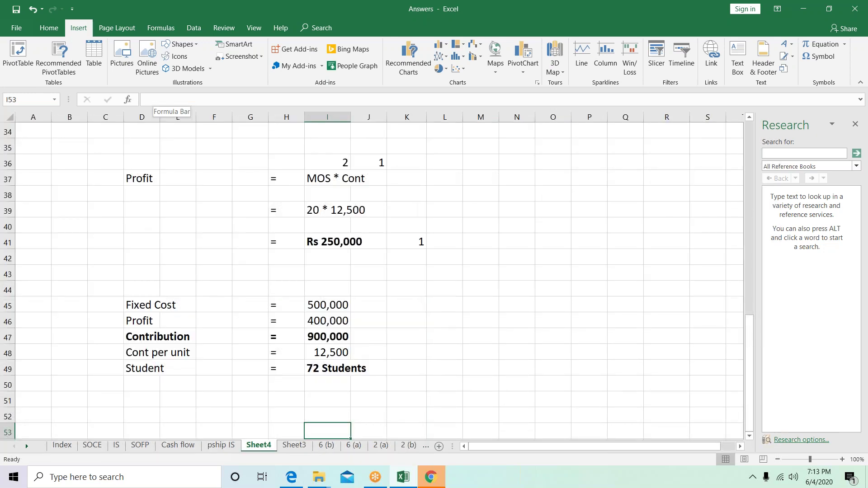
pyautogui.hotkey('alt', 'Tab')
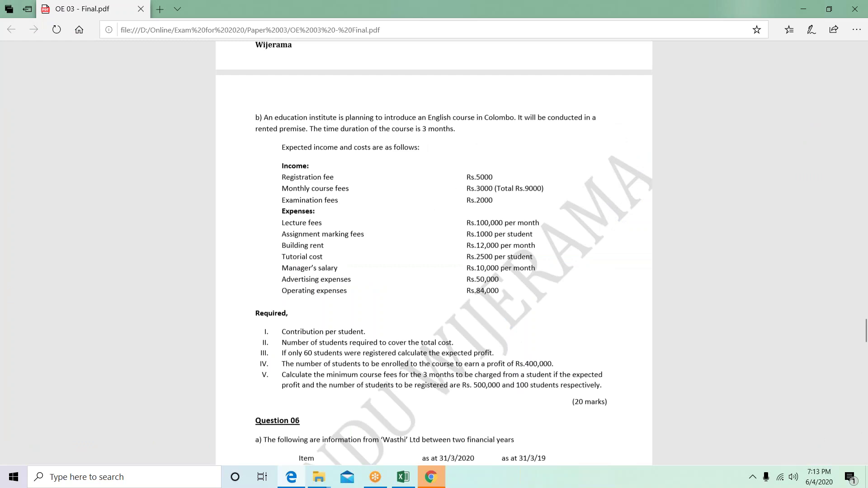
pyautogui.hotkey('alt', 'Tab')
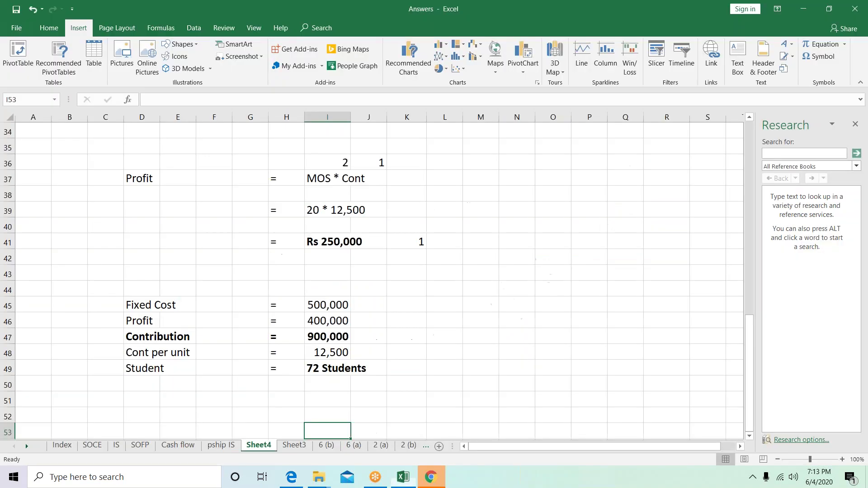
pyautogui.press('Up')
pyautogui.press('Up')
pyautogui.press('Up')
pyautogui.press('Up')
pyautogui.press('Up')
pyautogui.press('Up')
pyautogui.press('Up')
pyautogui.press('Up')
pyautogui.press('Up')
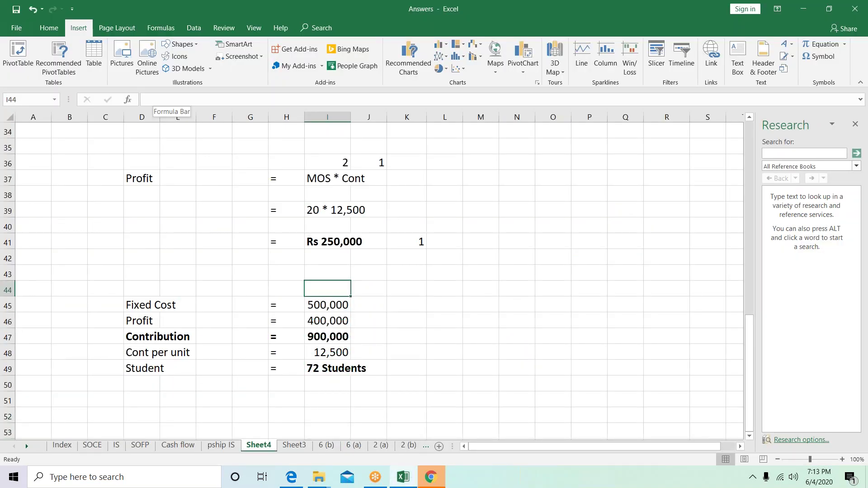
pyautogui.press('Right')
pyautogui.press('Right')
pyautogui.press('Down')
pyautogui.press('Down')
pyautogui.press('Down')
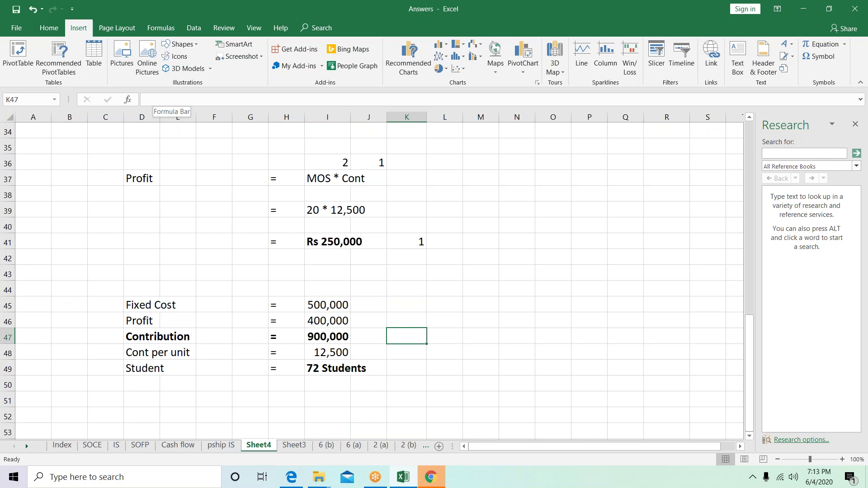
pyautogui.write('2')
pyautogui.press('Return')
pyautogui.write('1')
pyautogui.press('Return')
pyautogui.write('1')
pyautogui.press('Return')
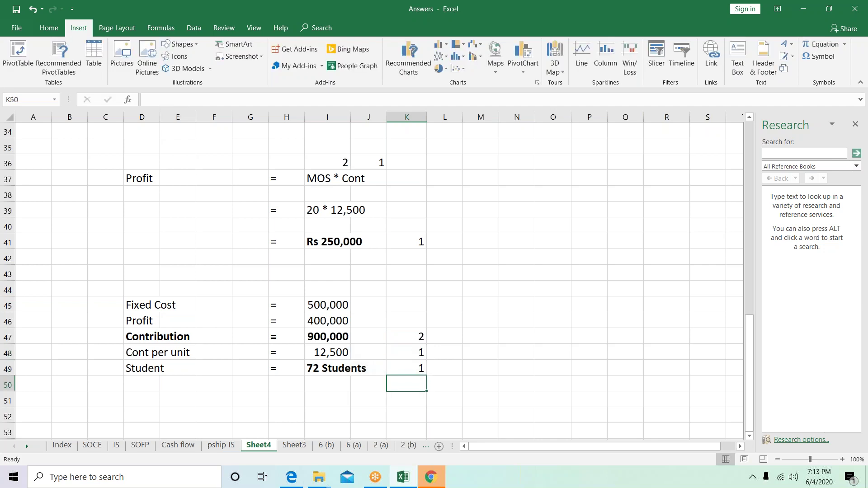
# Enter the label Students in D53, a few rows below the 72 Students answer
pyautogui.press('Up')
pyautogui.press('Up')
pyautogui.press('Up')
pyautogui.press('Down')
pyautogui.press('Down')
pyautogui.press('Down')
pyautogui.press('Down')
pyautogui.press('Down')
pyautogui.press('Down')
pyautogui.press('Down')
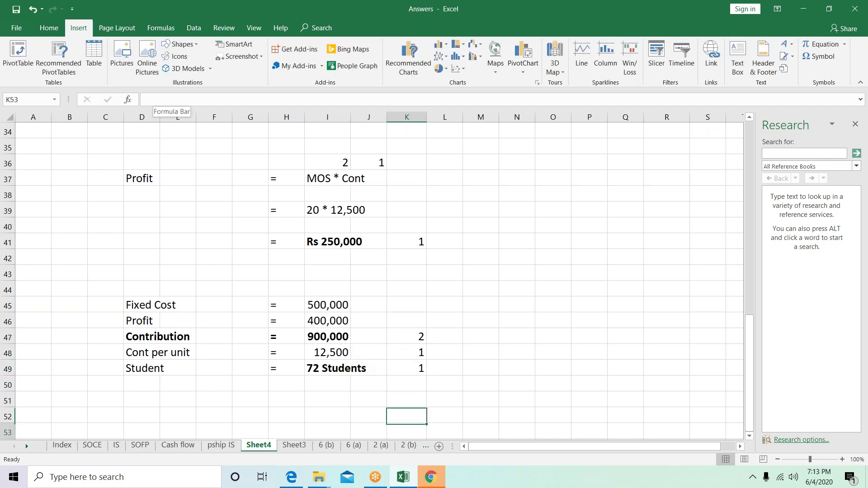
pyautogui.press('Left')
pyautogui.press('Left')
pyautogui.press('Left')
pyautogui.press('Up')
pyautogui.press('Left')
pyautogui.press('Left')
pyautogui.press('Left')
pyautogui.press('Left')
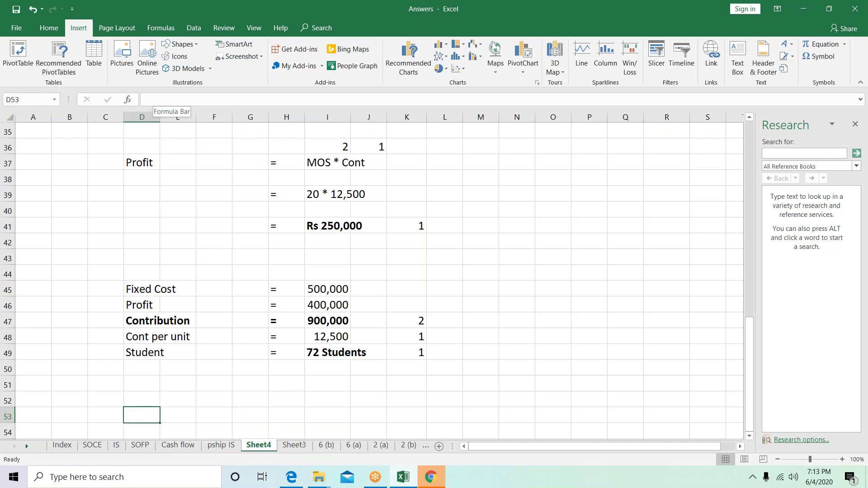
pyautogui.write('Stu')
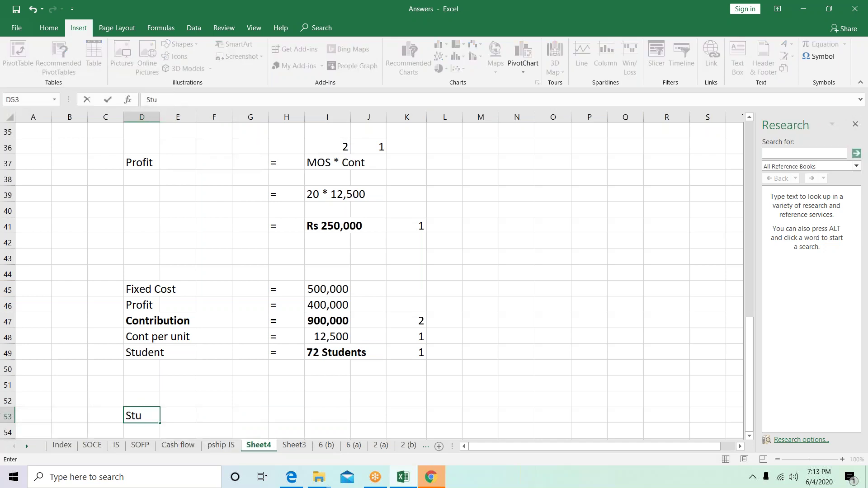
pyautogui.write('denst')
pyautogui.press('BackSpace')
pyautogui.press('BackSpace')
pyautogui.write('ts')
pyautogui.hotkey('ctrl', 'Return')
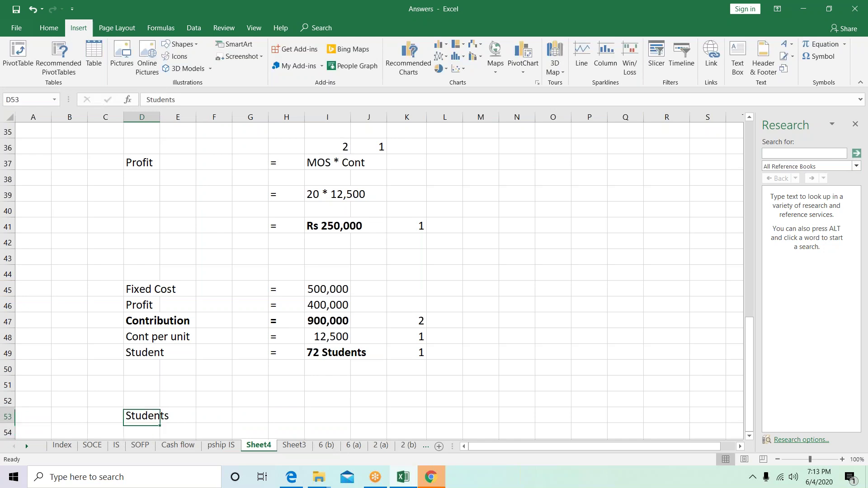
# Enter an equals sign in H53 and the text TFC + Ex PROFIT in I53 beside Students
pyautogui.press('Right')
pyautogui.press('Right')
pyautogui.press('Right')
pyautogui.press('Right')
pyautogui.write('=')
pyautogui.press('Tab')
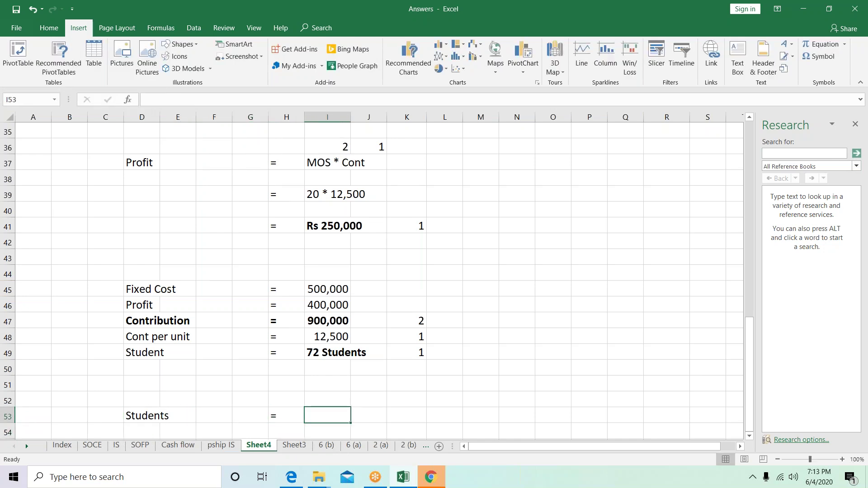
pyautogui.write('TFC ')
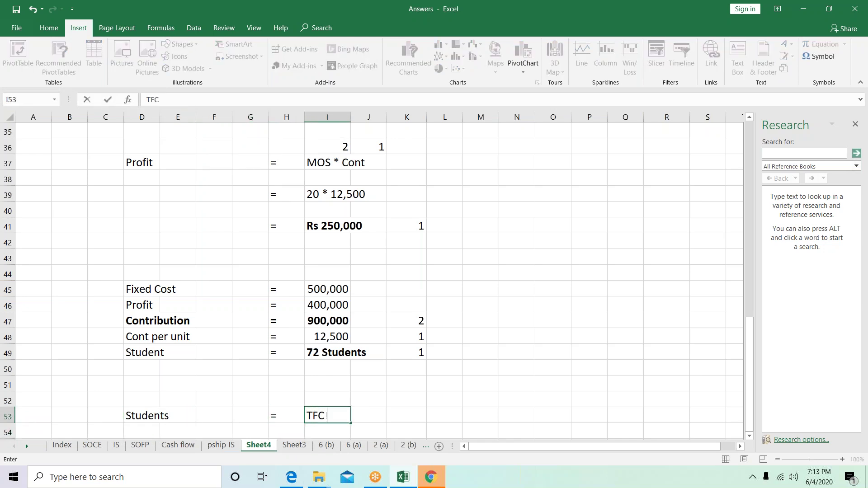
pyautogui.write('+ Ex PROFIT')
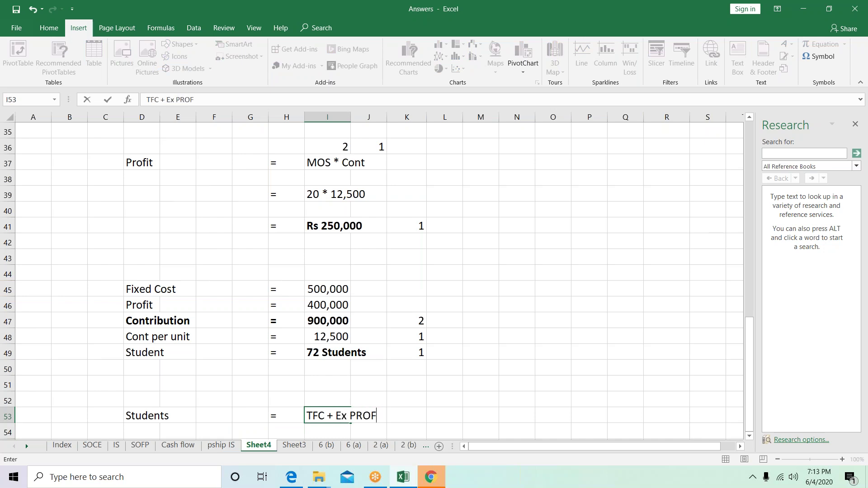
pyautogui.press('Return')
# Underline the TFC + Ex PROFIT numerator across I53:J53 as a fraction line
pyautogui.press('Up')
pyautogui.press('Up')
pyautogui.press('Up')
pyautogui.press('Up')
pyautogui.press('Up')
pyautogui.press('Up')
pyautogui.press('Up')
pyautogui.press('Up')
pyautogui.press('Up')
pyautogui.press('Up')
pyautogui.press('Up')
pyautogui.press('Up')
pyautogui.press('Up')
pyautogui.press('Up')
pyautogui.press('Up')
pyautogui.press('Up')
pyautogui.press('Up')
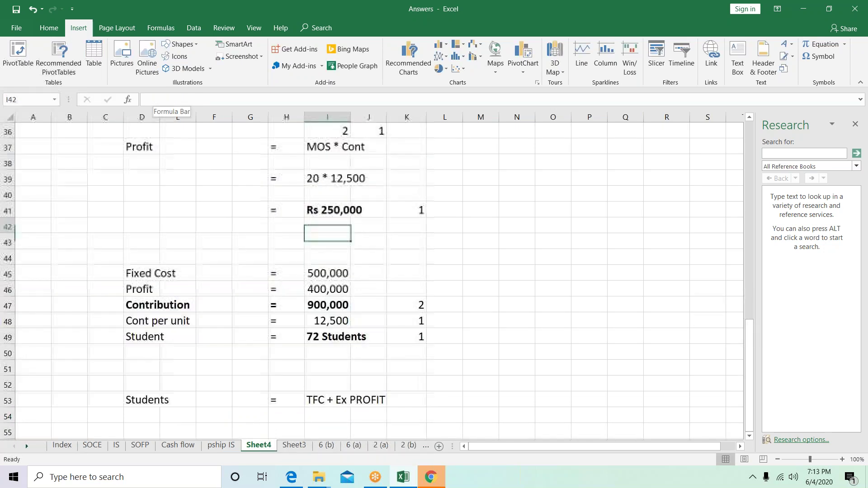
pyautogui.press('Down')
pyautogui.click(328, 385)
pyautogui.moveTo(327, 399); pyautogui.dragTo(368, 400)
pyautogui.hotkey('ctrl', 'u')
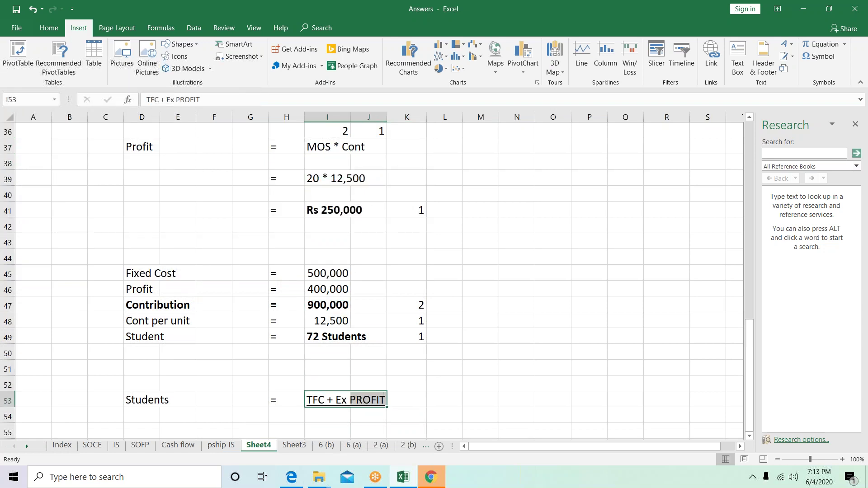
pyautogui.press('Tab')
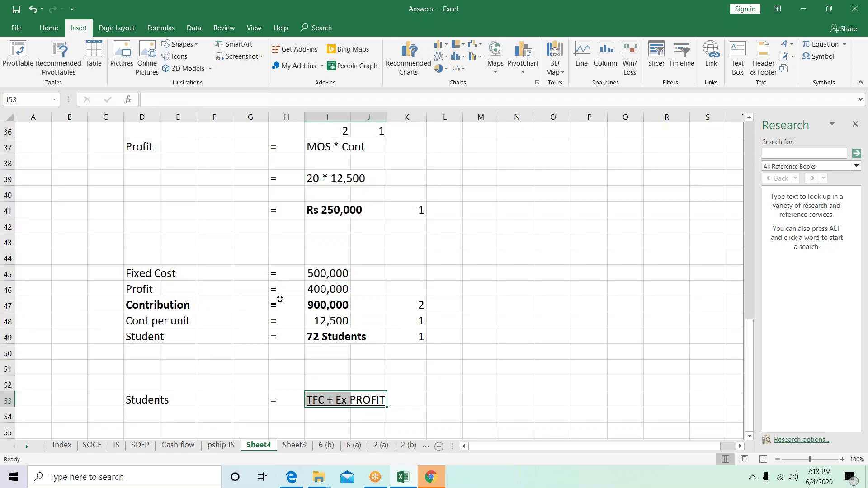
# Enter the denominator Cont in I54 beneath the underlined TFC + Ex PROFIT
pyautogui.click(325, 417)
pyautogui.write('cONT')
pyautogui.press('Return')
pyautogui.press('Return')
# Select the Students formula block D53:J54 to point it out, ending on the empty cell H56
pyautogui.press('Up')
pyautogui.press('Up')
pyautogui.press('Up')
pyautogui.press('Left')
pyautogui.press('Left')
pyautogui.press('Left')
pyautogui.press('Left')
pyautogui.press('Left')
pyautogui.hotkey('shift', 'Down')
pyautogui.hotkey('shift', 'Down')
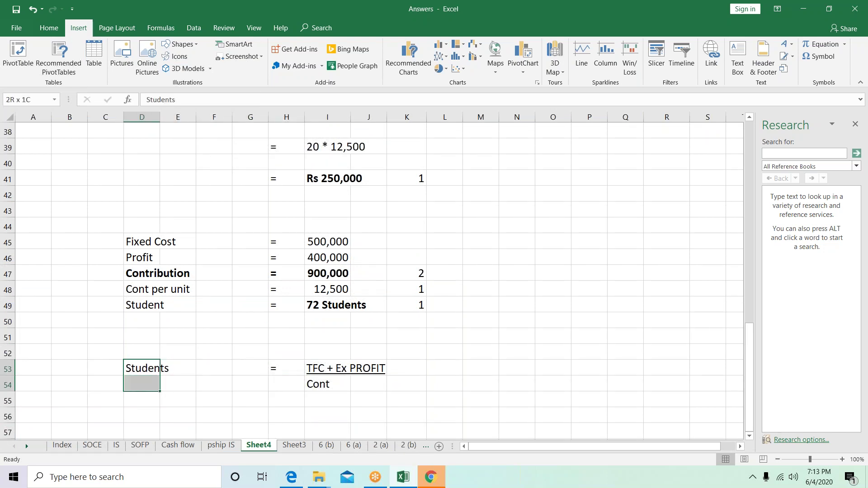
pyautogui.hotkey('shift', 'Up')
pyautogui.hotkey('shift', 'Right')
pyautogui.hotkey('shift', 'Right')
pyautogui.hotkey('shift', 'Right')
pyautogui.hotkey('shift', 'Right')
pyautogui.hotkey('shift', 'Right')
pyautogui.hotkey('shift', 'Right')
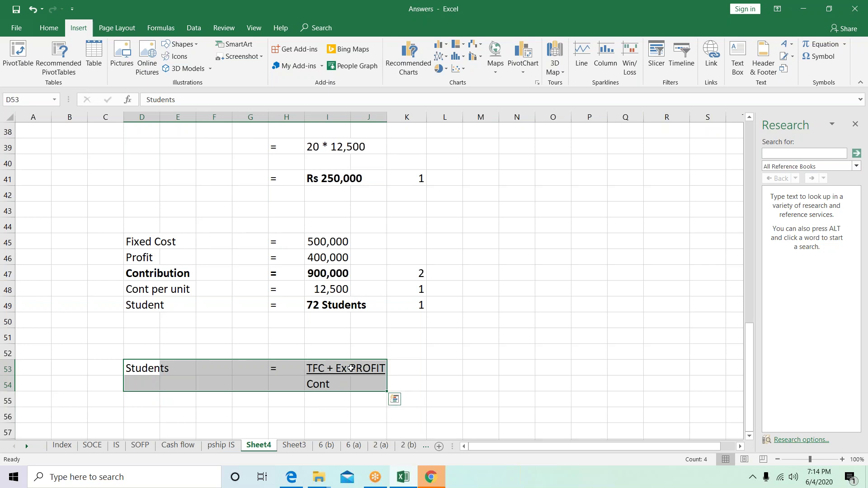
pyautogui.click(298, 415)
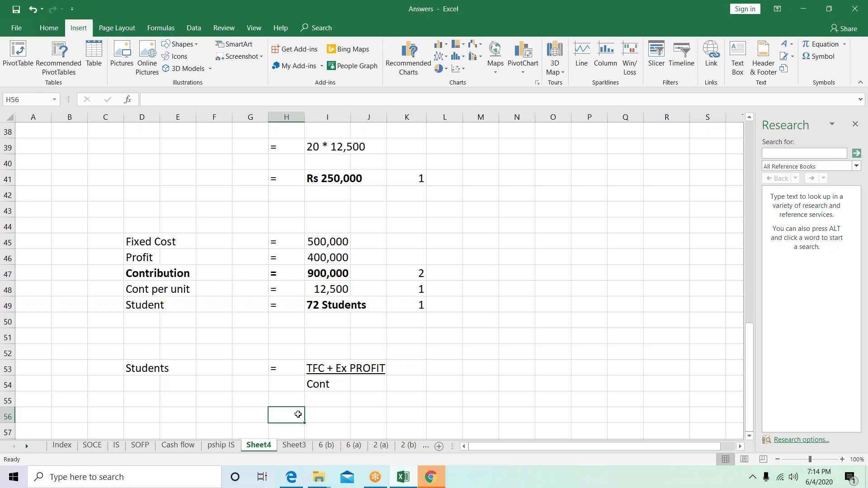
# Check part V of the English course question in the exam paper and enter the label Profit in D58
pyautogui.hotkey('alt', 'Tab')
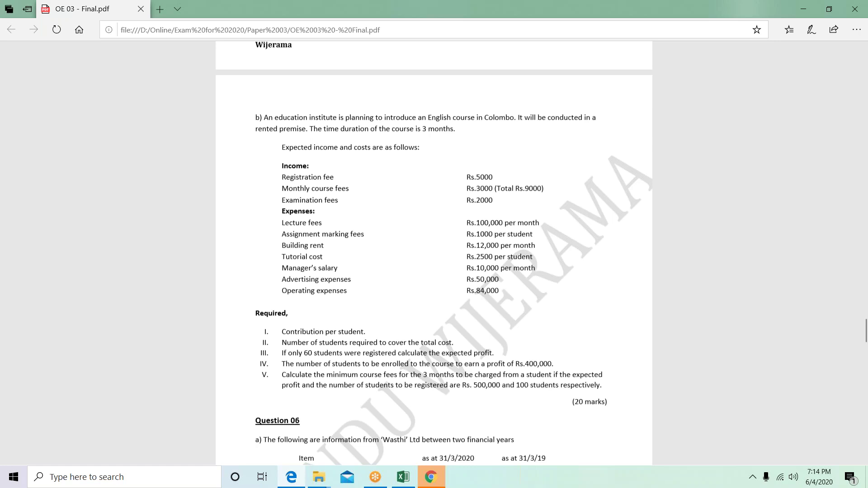
pyautogui.scroll(-2, 434, 261)
pyautogui.hotkey('alt', 'Tab')
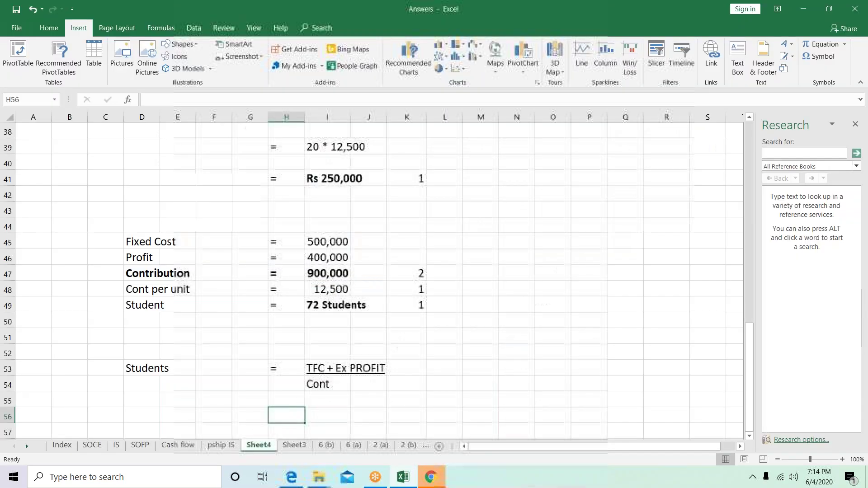
pyautogui.press('Down')
pyautogui.press('Down')
pyautogui.press('Down')
pyautogui.press('Up')
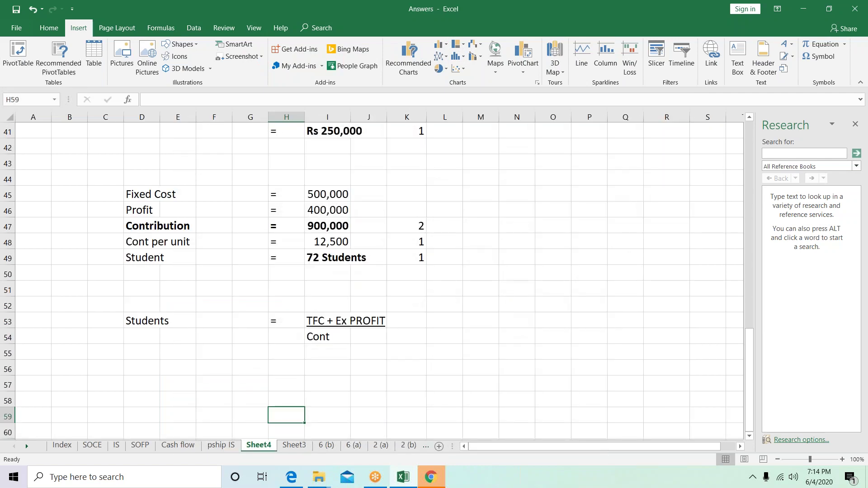
pyautogui.press('Left')
pyautogui.press('Left')
pyautogui.press('Left')
pyautogui.press('Up')
pyautogui.press('Left')
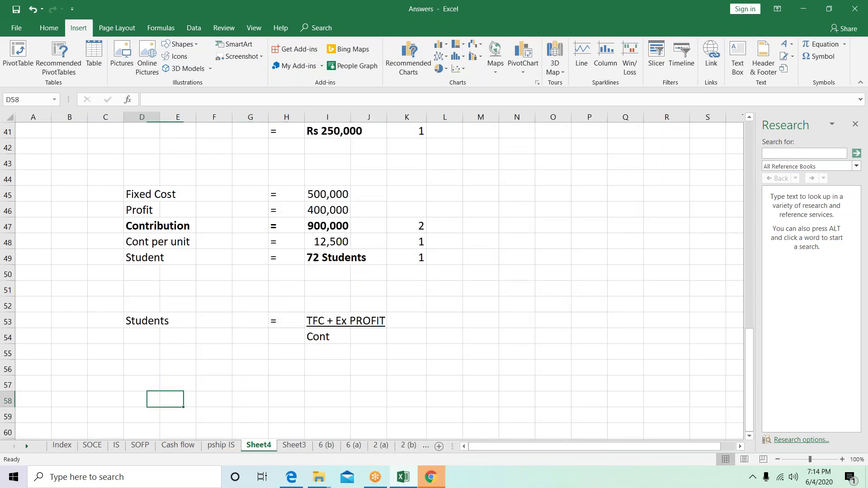
pyautogui.write('profti')
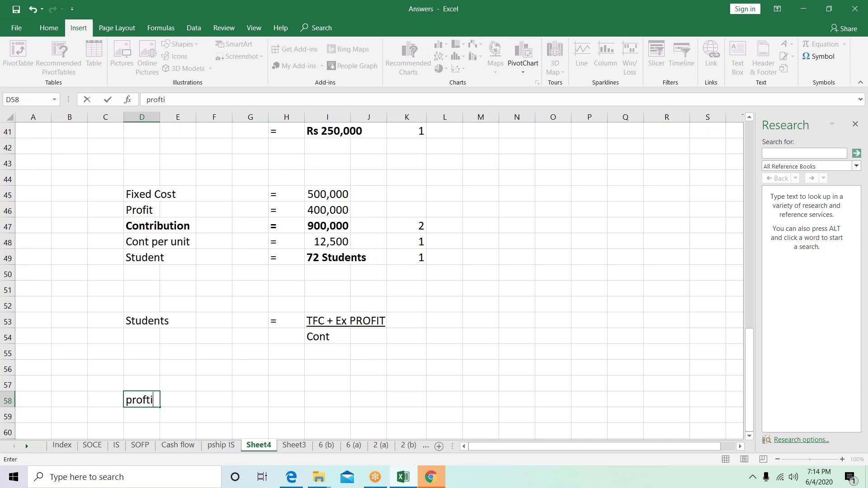
pyautogui.press('BackSpace')
pyautogui.press('BackSpace')
pyautogui.press('BackSpace')
pyautogui.press('BackSpace')
pyautogui.press('BackSpace')
pyautogui.press('BackSpace')
pyautogui.write('Profit')
pyautogui.press('Return')
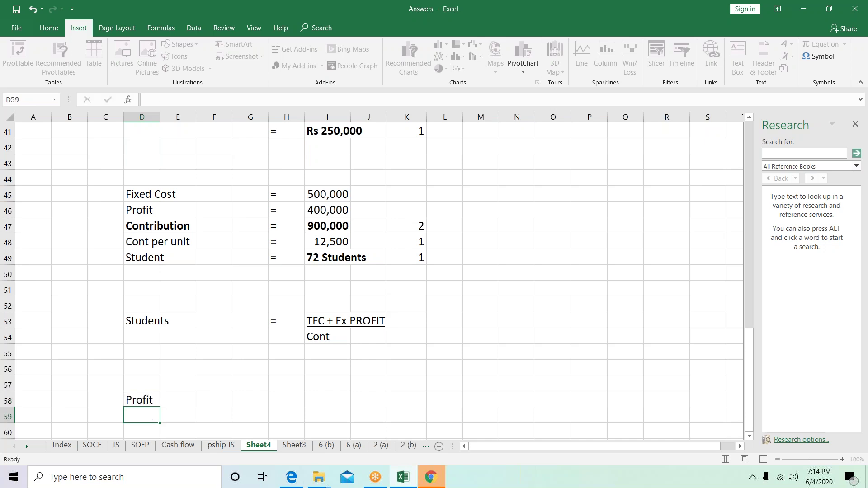
# Enter an equals sign in H58 and the profit 500,000 in I58
pyautogui.press('Up')
pyautogui.click(287, 400)
pyautogui.write('=')
pyautogui.press('Return')
pyautogui.click(328, 399)
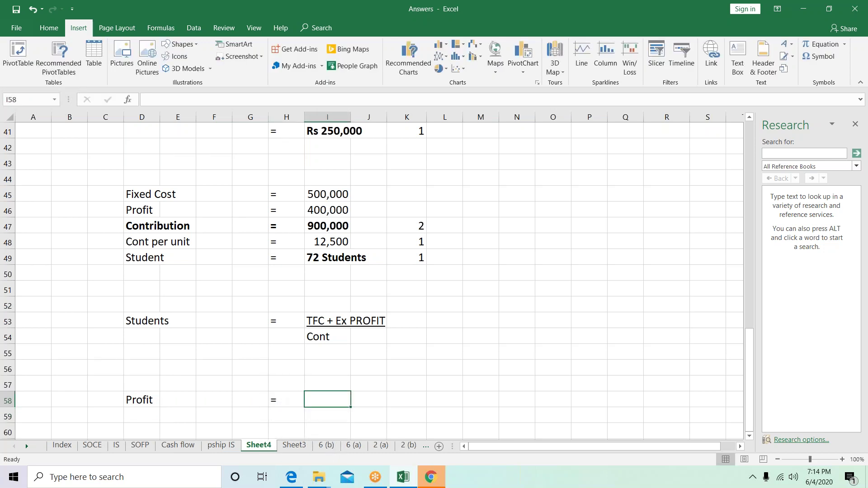
pyautogui.write('500,000')
pyautogui.press('Return')
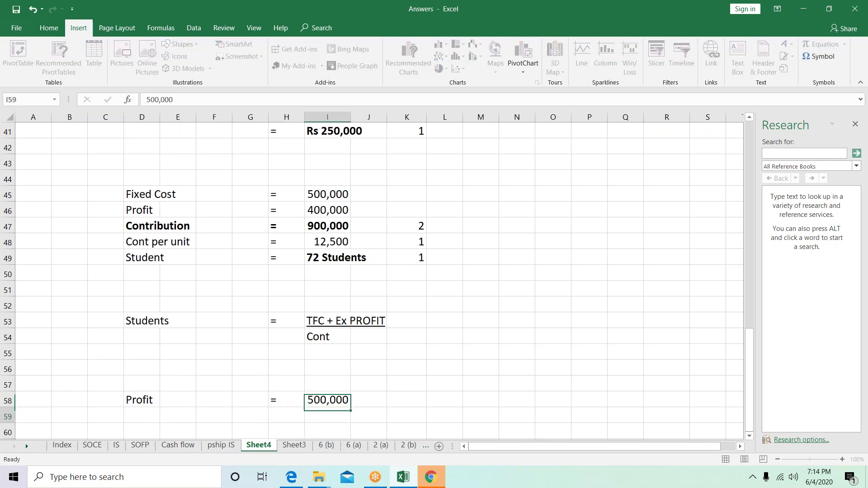
# Recheck the exam paper and enter the label Fixed Cost in D59 beneath Profit
pyautogui.hotkey('alt', 'Tab')
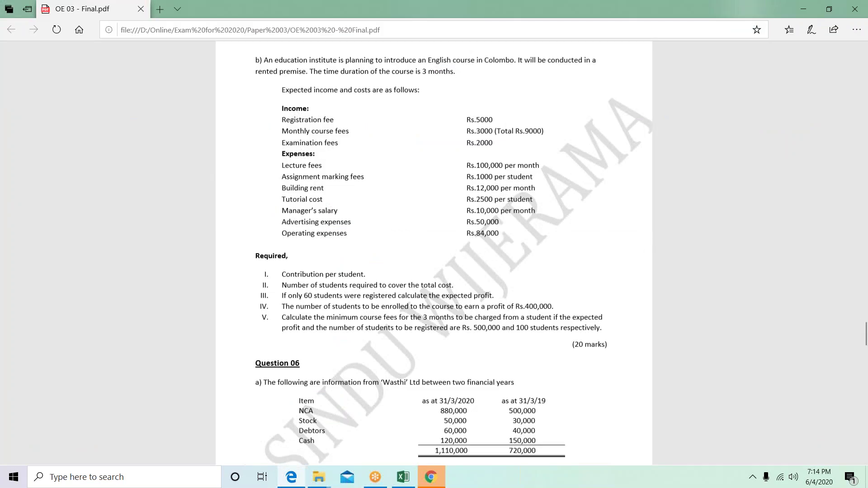
pyautogui.hotkey('alt', 'Tab')
pyautogui.press('Left')
pyautogui.press('Left')
pyautogui.press('Left')
pyautogui.press('Left')
pyautogui.press('Left')
pyautogui.write('Fi')
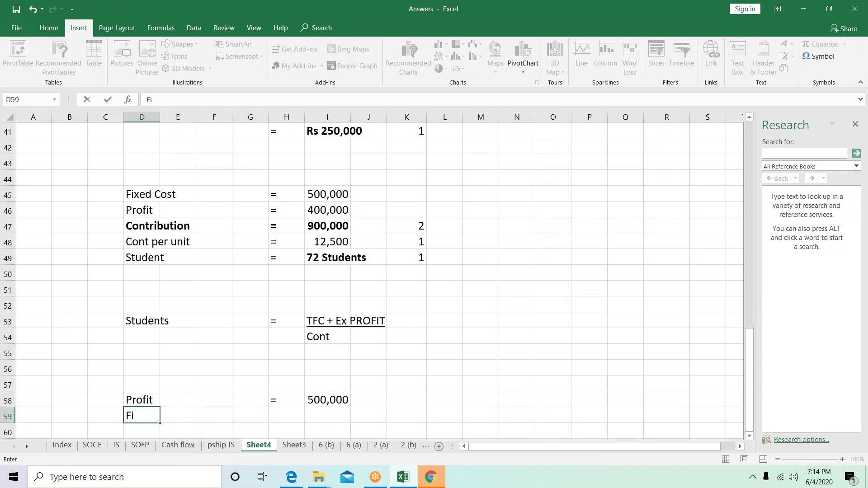
pyautogui.write('xed Cost')
pyautogui.press('Return')
# Enter an equals sign in H59 and the fixed cost 500,000 in I59
pyautogui.press('Up')
pyautogui.press('Right')
pyautogui.press('Right')
pyautogui.press('Right')
pyautogui.press('Right')
pyautogui.write('=')
pyautogui.press('Return')
pyautogui.press('Up')
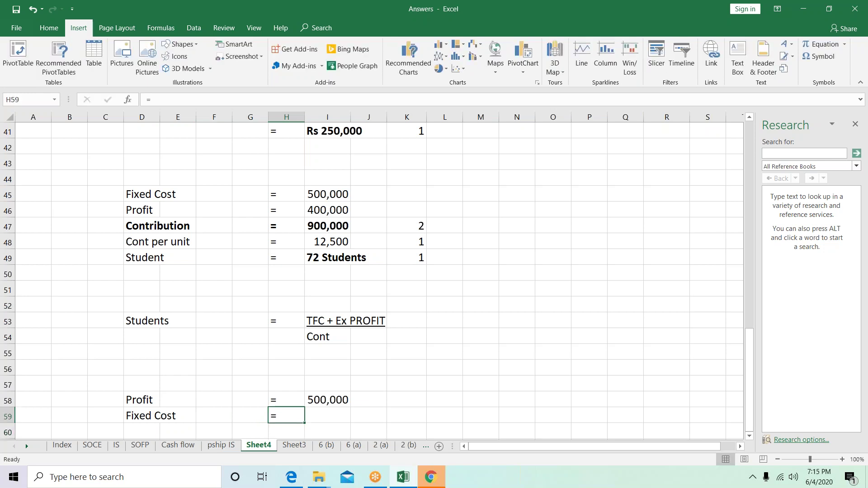
pyautogui.press('Right')
pyautogui.write('500')
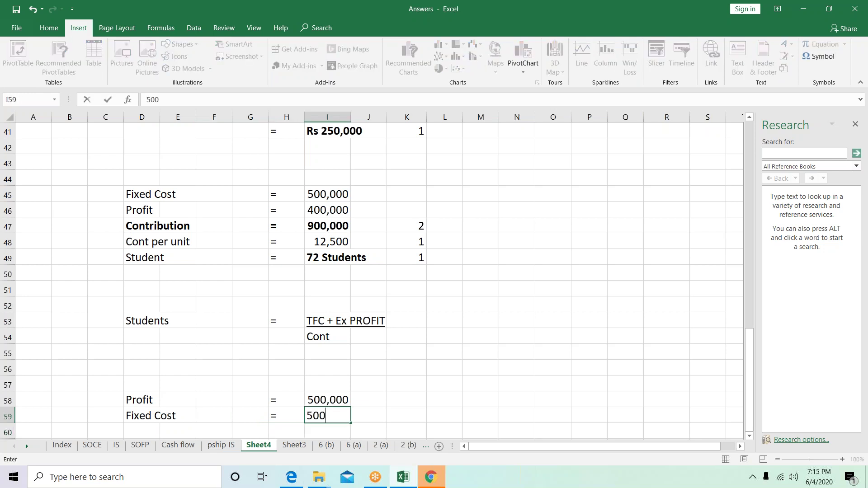
pyautogui.write(',000')
pyautogui.press('Return')
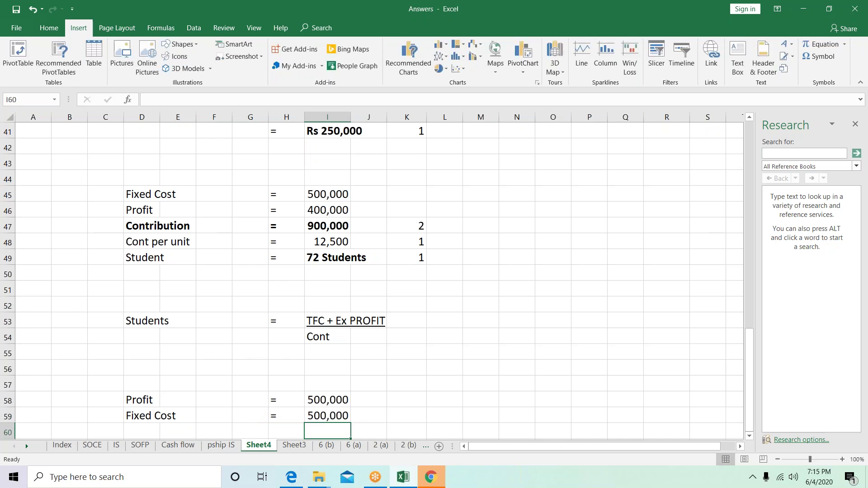
# Enter the label Contribution in D60 beneath Fixed Cost
pyautogui.press('Return')
pyautogui.press('Up')
pyautogui.press('Left')
pyautogui.press('Left')
pyautogui.press('Left')
pyautogui.press('Left')
pyautogui.press('Left')
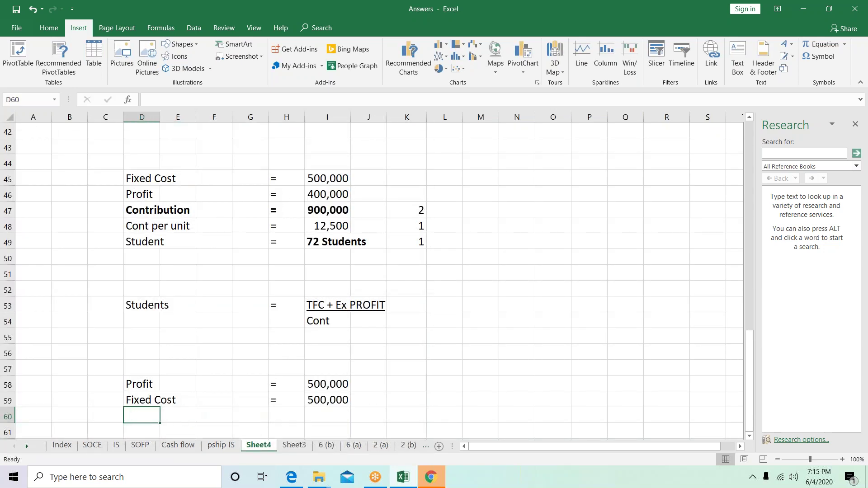
pyautogui.write('Cont')
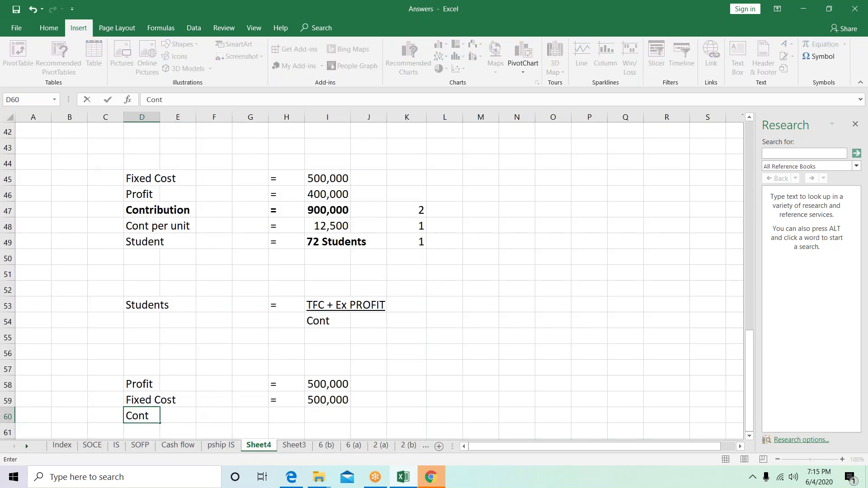
pyautogui.write('ribution')
pyautogui.press('Return')
# Enter an equals sign in H60 and sum the profit and fixed cost I58:I59 in I60
pyautogui.press('Up')
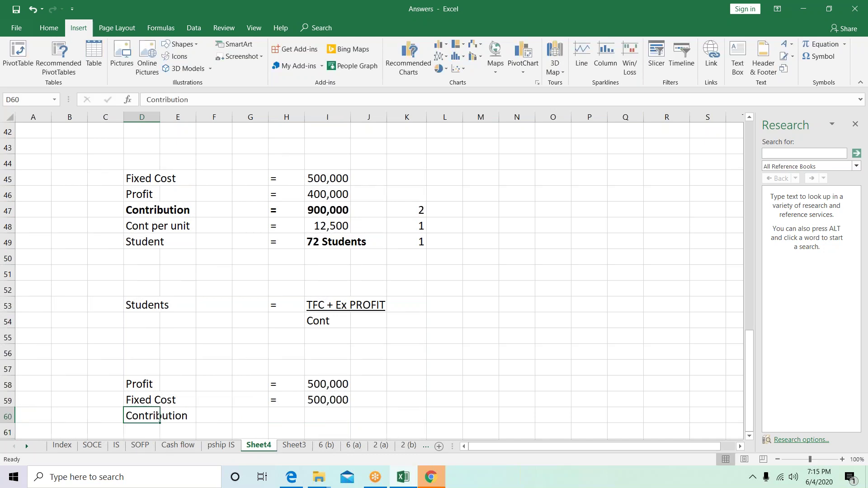
pyautogui.press('Right')
pyautogui.press('Right')
pyautogui.press('Right')
pyautogui.press('Right')
pyautogui.write('+')
pyautogui.press('BackSpace')
pyautogui.write('=')
pyautogui.press('Right')
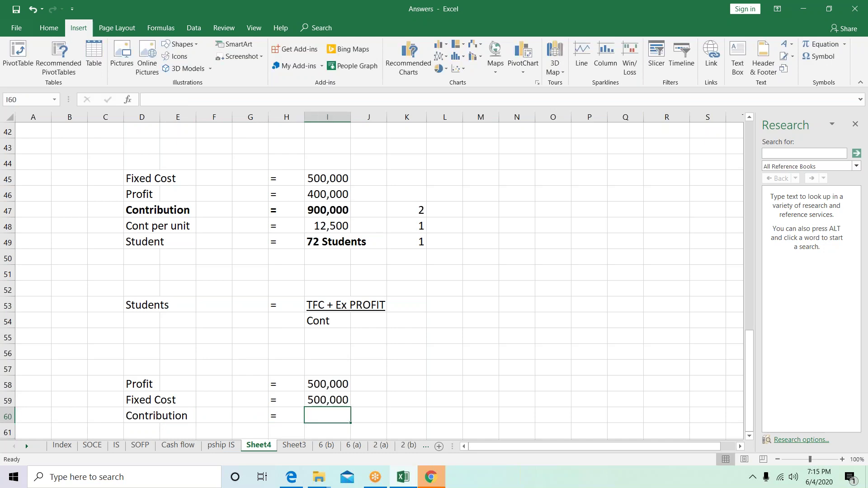
pyautogui.write('+sum(')
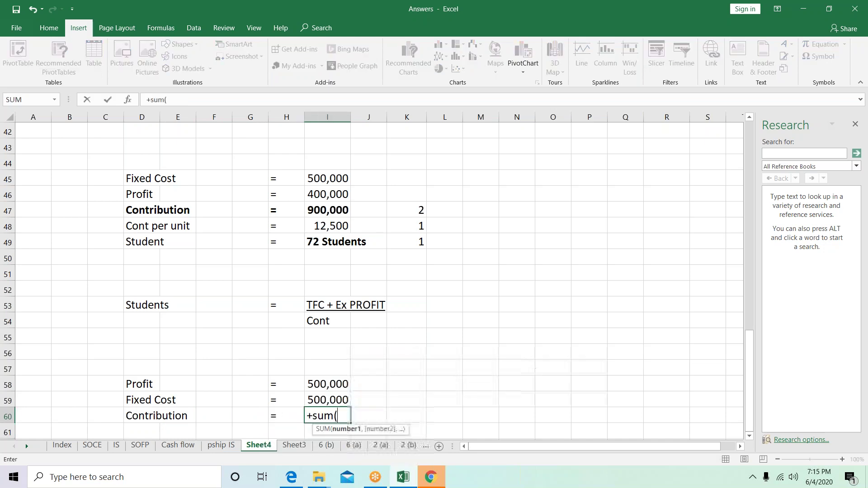
pyautogui.press('Up')
pyautogui.hotkey('shift', 'Up')
pyautogui.write(')')
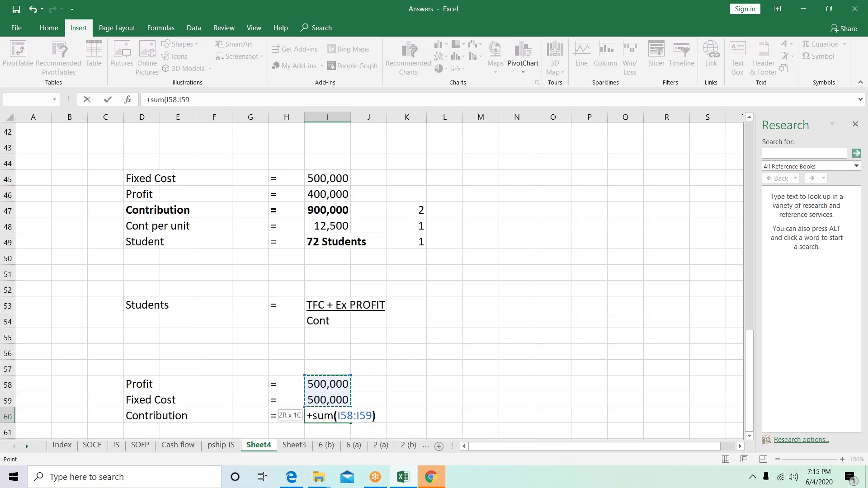
pyautogui.press('Return')
# Enter the label No of students in D61 beneath Contribution
pyautogui.scroll(-1, 376, 283)
pyautogui.press('Down')
pyautogui.press('Left')
pyautogui.press('Left')
pyautogui.press('Left')
pyautogui.press('Left')
pyautogui.press('Left')
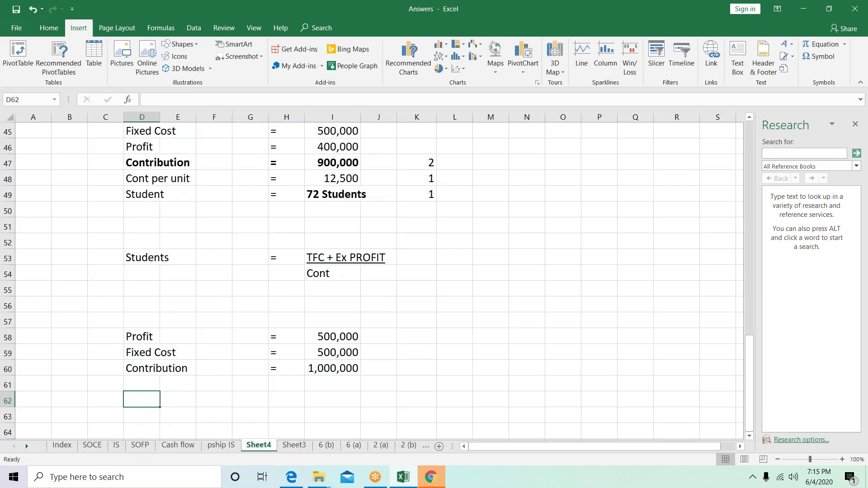
pyautogui.press('Up')
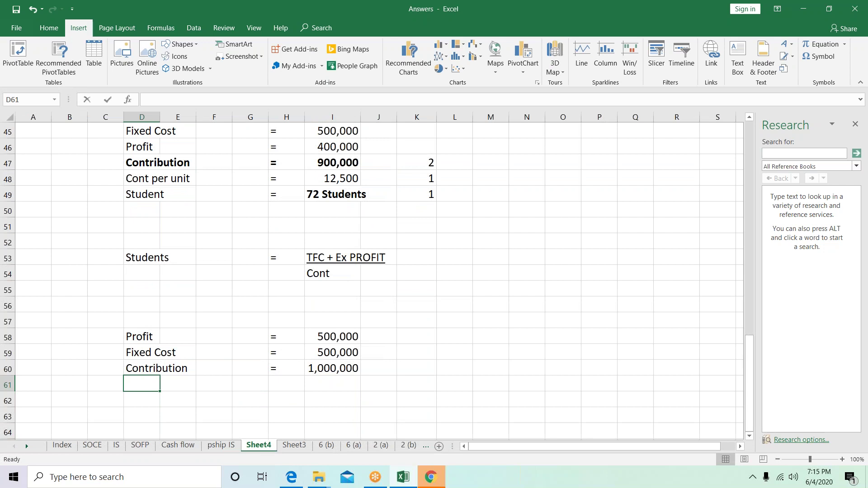
pyautogui.write('No oif')
pyautogui.press('BackSpace')
pyautogui.press('BackSpace')
pyautogui.write('f students')
pyautogui.press('Return')
# Enter an equals sign in H61 and the student number 100 in I61
pyautogui.press('Up')
pyautogui.press('Right')
pyautogui.press('Right')
pyautogui.press('Right')
pyautogui.press('Right')
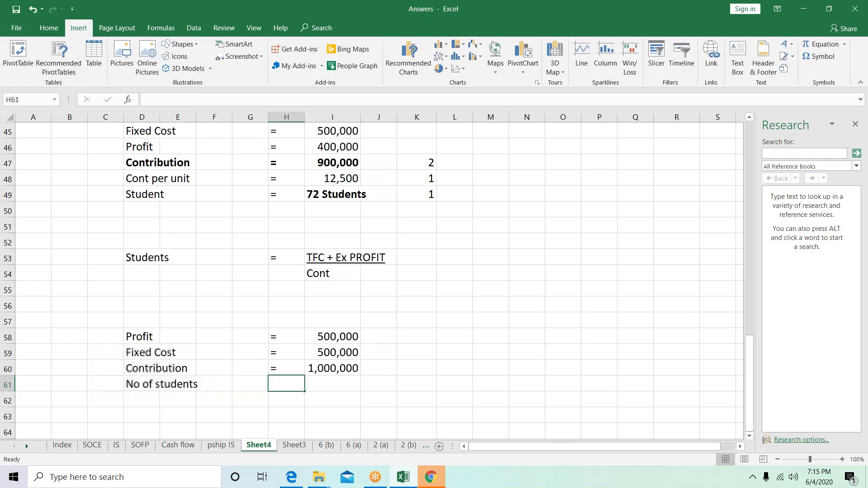
pyautogui.write('=')
pyautogui.press('Return')
pyautogui.press('Up')
pyautogui.press('Right')
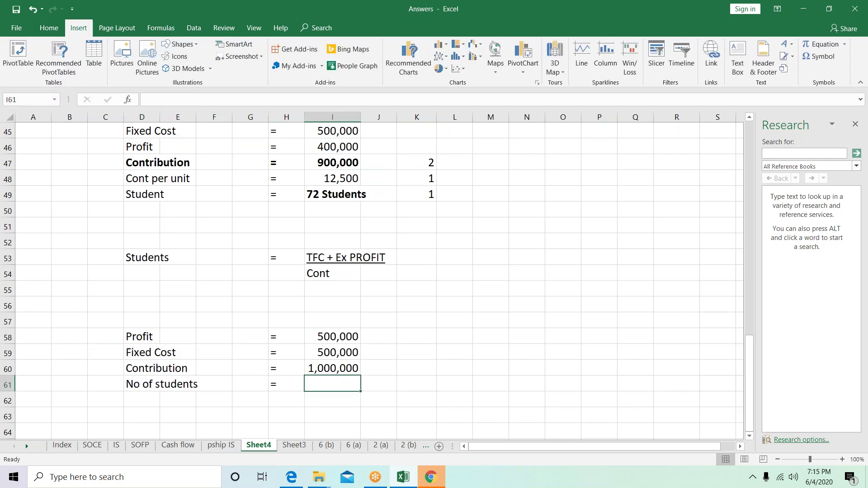
pyautogui.write('100')
pyautogui.press('Return')
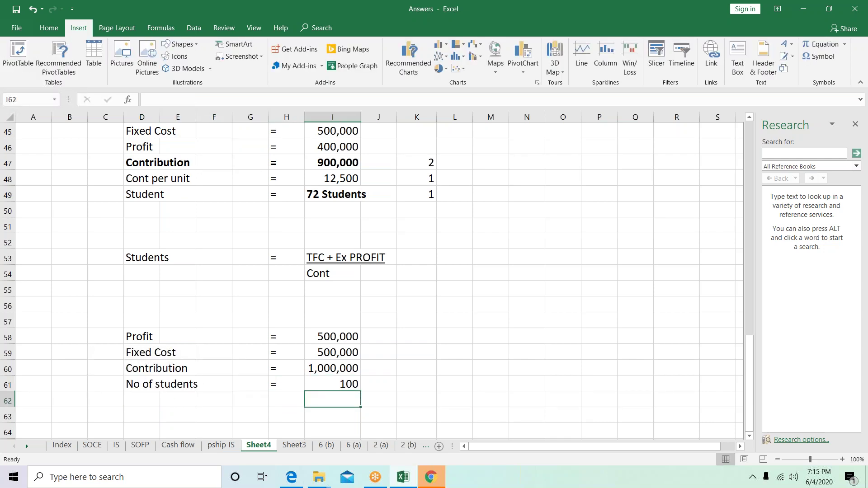
# Enter the label Contribution in D62 beneath No of students
pyautogui.press('Left')
pyautogui.press('Left')
pyautogui.press('Left')
pyautogui.press('Left')
pyautogui.press('Left')
pyautogui.write('Cont')
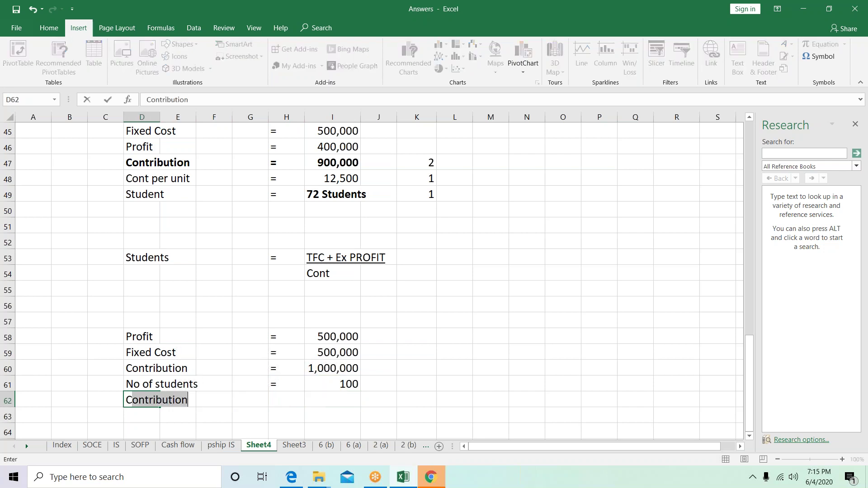
pyautogui.press('Return')
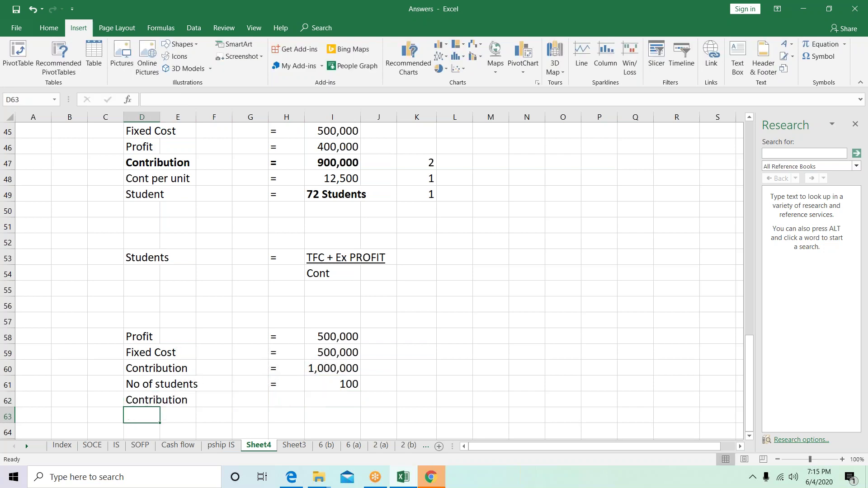
# Enter an equals sign in H62 and the contribution per student of 10,000 in I62, formatted bold
pyautogui.press('Up')
pyautogui.press('Right')
pyautogui.press('Right')
pyautogui.press('Right')
pyautogui.press('Right')
pyautogui.write('=')
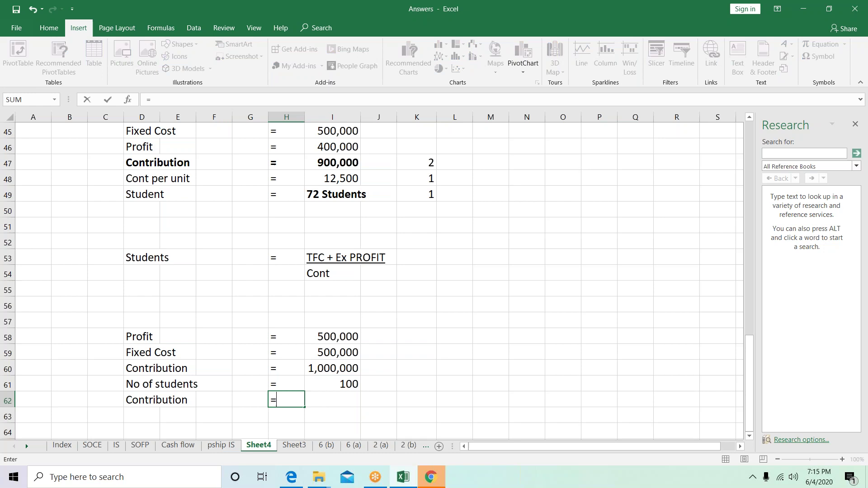
pyautogui.press('Return')
pyautogui.press('Up')
pyautogui.press('Right')
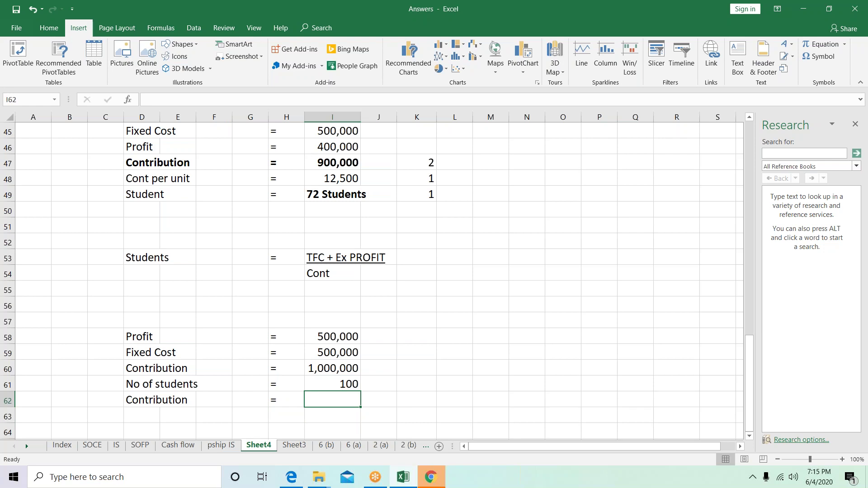
pyautogui.write('10,000')
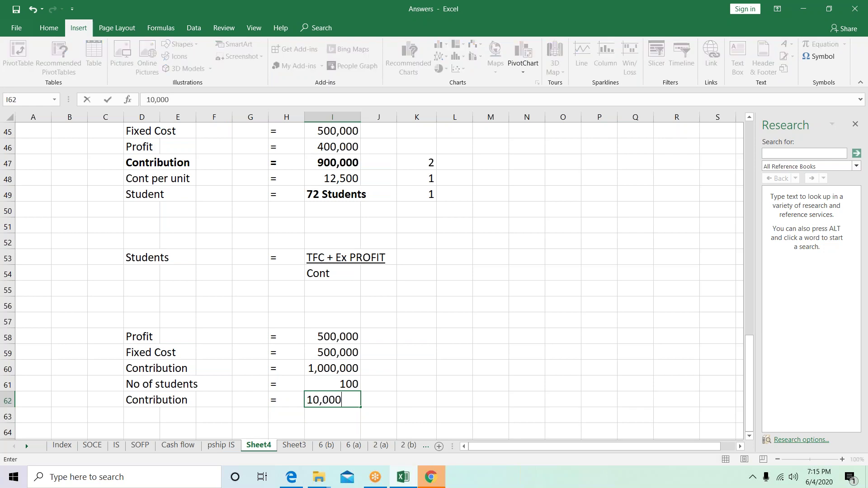
pyautogui.press('Return')
pyautogui.click(332, 400)
pyautogui.hotkey('ctrl', 'b')
# Review the earlier target-profit calculation in rows 45 to 49 and compare it with the new contribution figure in I62
pyautogui.click(332, 384)
pyautogui.click(332, 194)
pyautogui.press('Up')
pyautogui.press('Up')
pyautogui.press('Up')
pyautogui.press('Up')
pyautogui.press('Up')
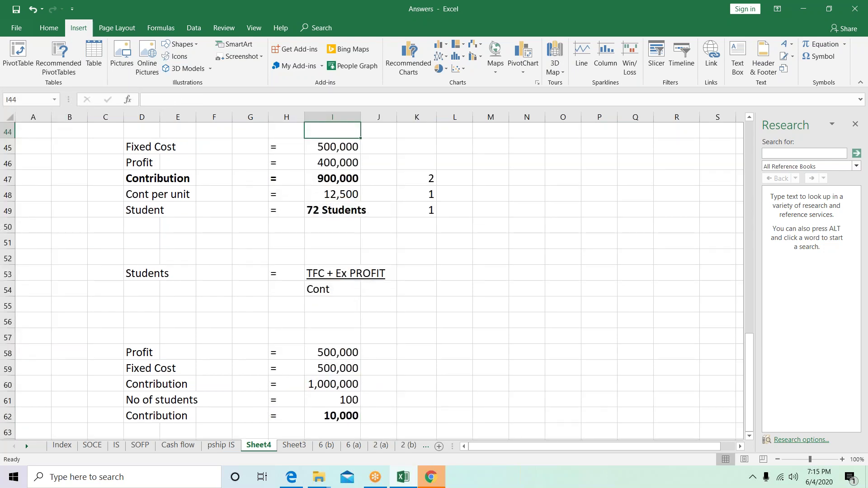
pyautogui.press('Down')
pyautogui.press('Down')
pyautogui.press('Down')
pyautogui.press('Down')
pyautogui.press('Down')
pyautogui.press('Down')
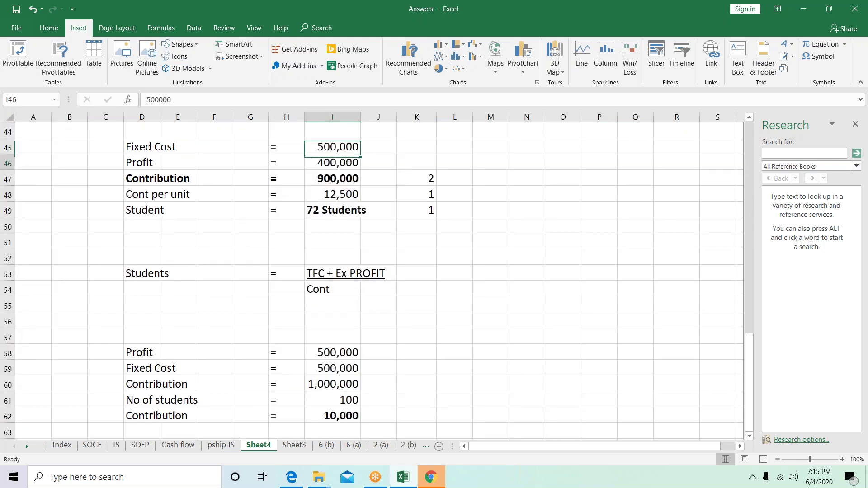
pyautogui.press('Up')
pyautogui.press('Up')
pyautogui.press('Left')
pyautogui.press('Left')
pyautogui.press('Left')
pyautogui.press('Left')
pyautogui.press('Left')
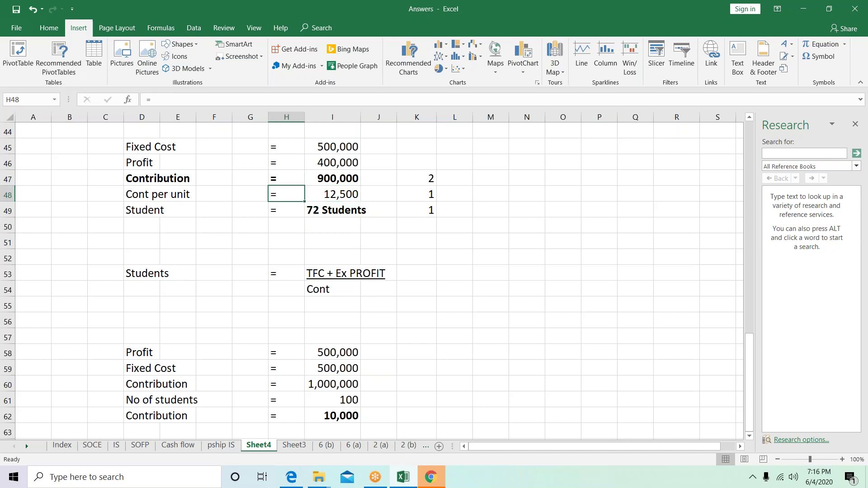
pyautogui.press('Right')
pyautogui.press('Right')
pyautogui.press('Right')
pyautogui.press('Right')
pyautogui.press('Right')
pyautogui.press('Down')
pyautogui.click(333, 310)
pyautogui.click(333, 416)
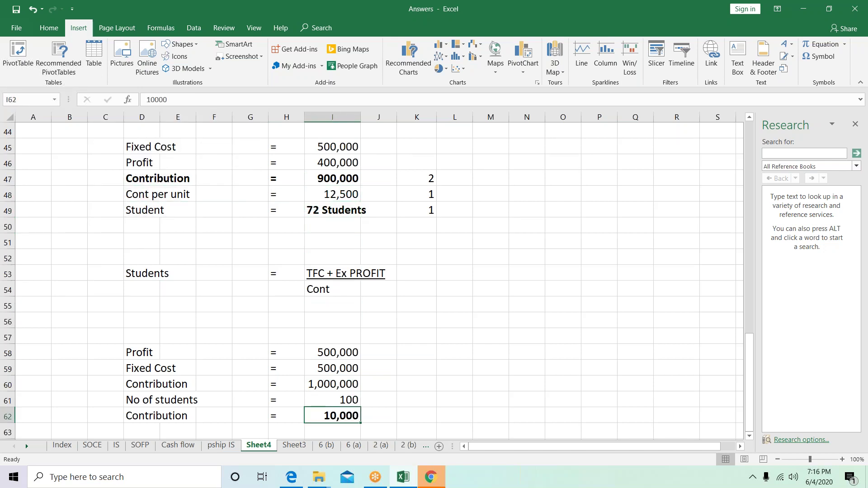
# Enter the label Selling Price in D65, leaving two blank rows beneath the contribution per student
pyautogui.press('Left')
pyautogui.press('Left')
pyautogui.press('Left')
pyautogui.press('Left')
pyautogui.press('Left')
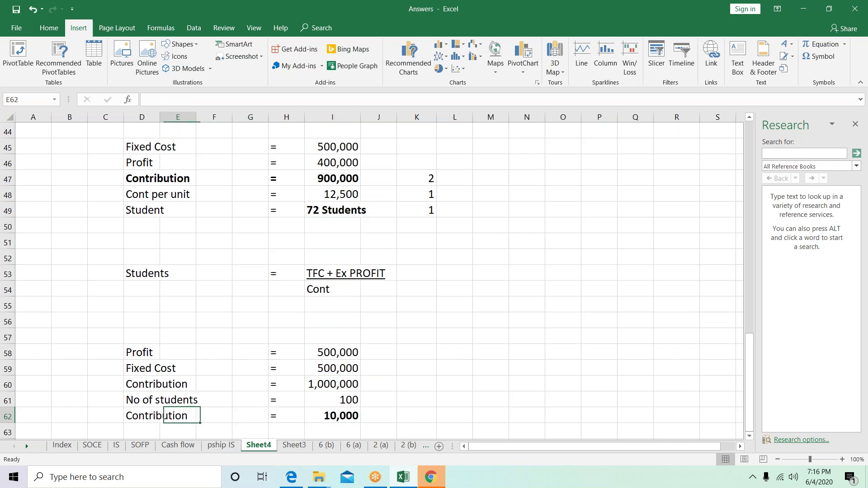
pyautogui.press('Down')
pyautogui.press('Down')
pyautogui.press('Down')
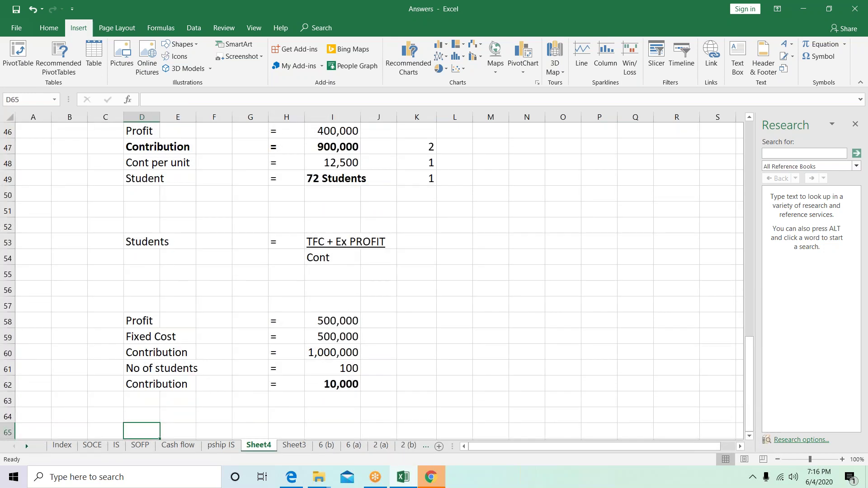
pyautogui.write('Sel')
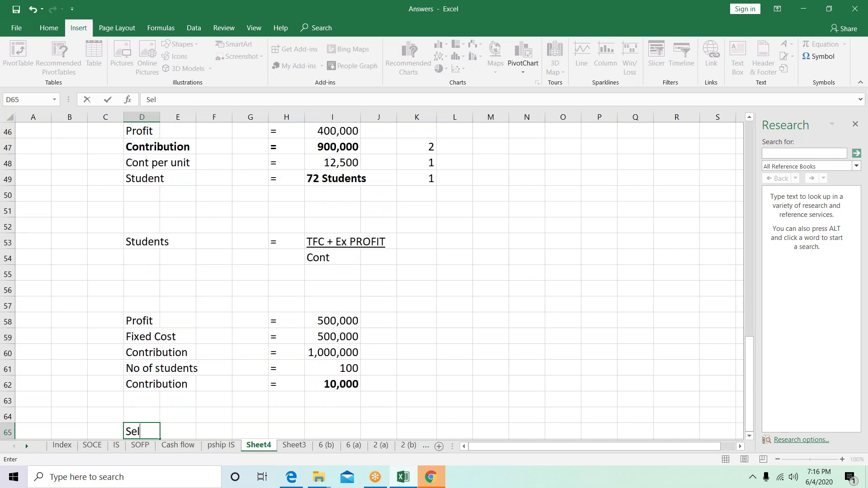
pyautogui.write('ling Price')
pyautogui.press('Return')
# Enter an equals sign in H65 and the selling price formula text Contribution + AVC in I65
pyautogui.press('Up')
pyautogui.press('Right')
pyautogui.press('Right')
pyautogui.press('Right')
pyautogui.press('Right')
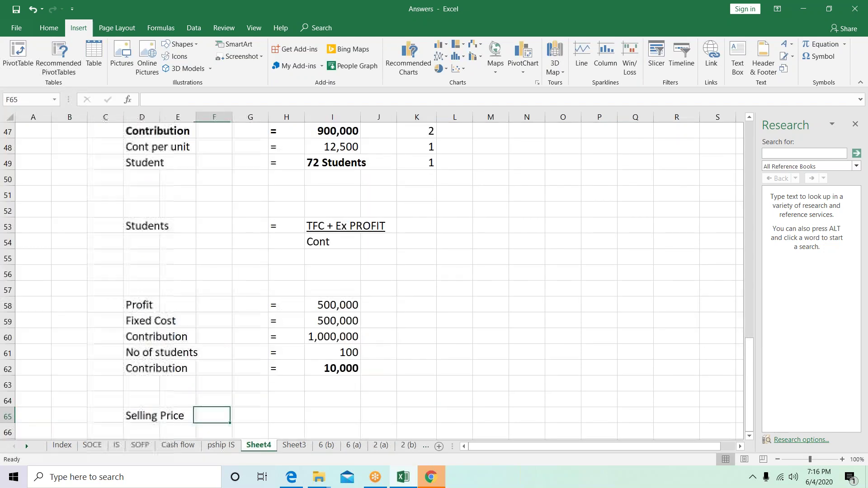
pyautogui.write('=')
pyautogui.press('Return')
pyautogui.click(286, 416)
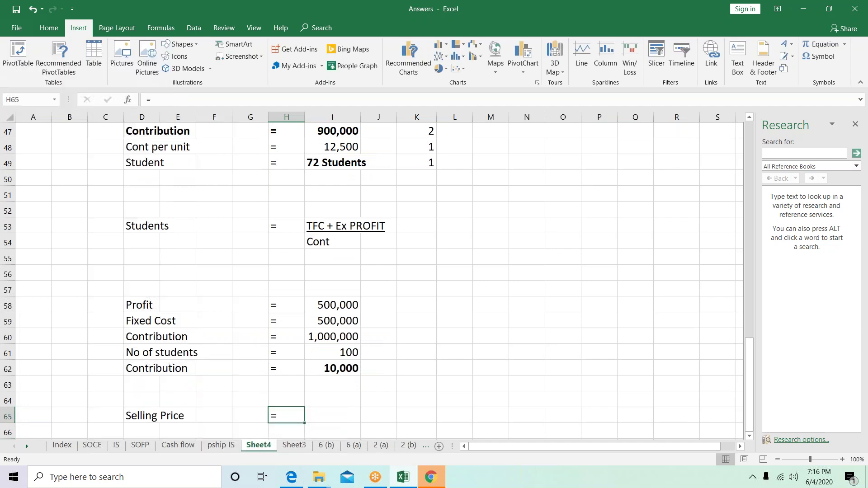
pyautogui.click(333, 415)
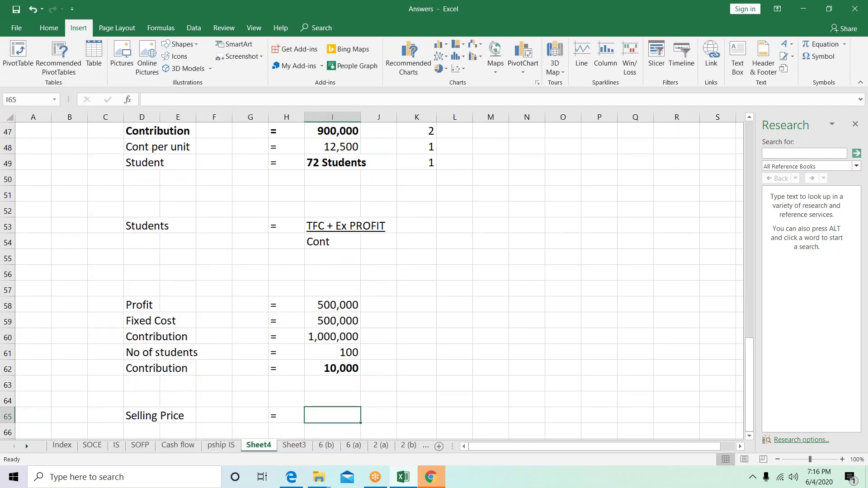
pyautogui.write('Contribution + ')
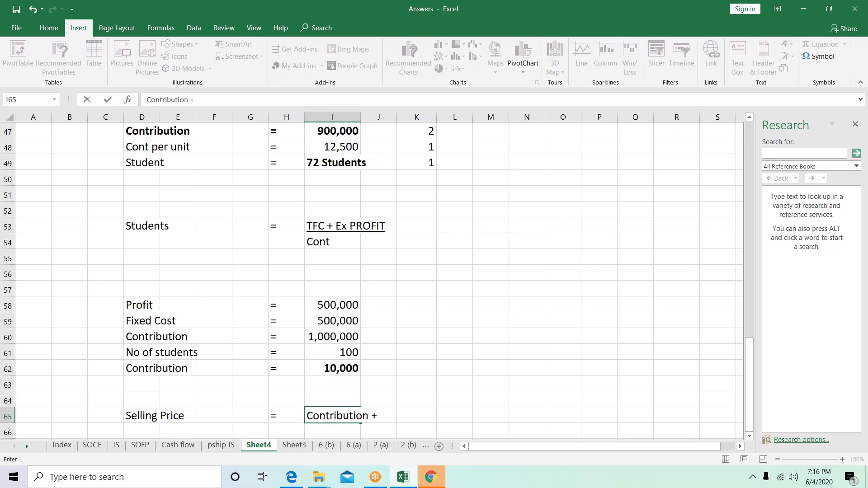
pyautogui.write('AVC')
pyautogui.press('Return')
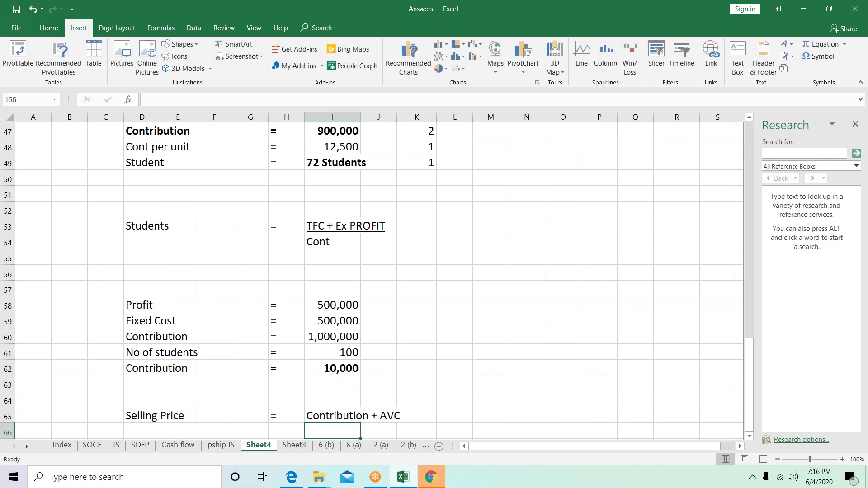
# Enter an equals sign in H67 and start the substituted values in I67 with 10,000 +
pyautogui.press('Return')
pyautogui.press('Left')
pyautogui.write('=')
pyautogui.press('Return')
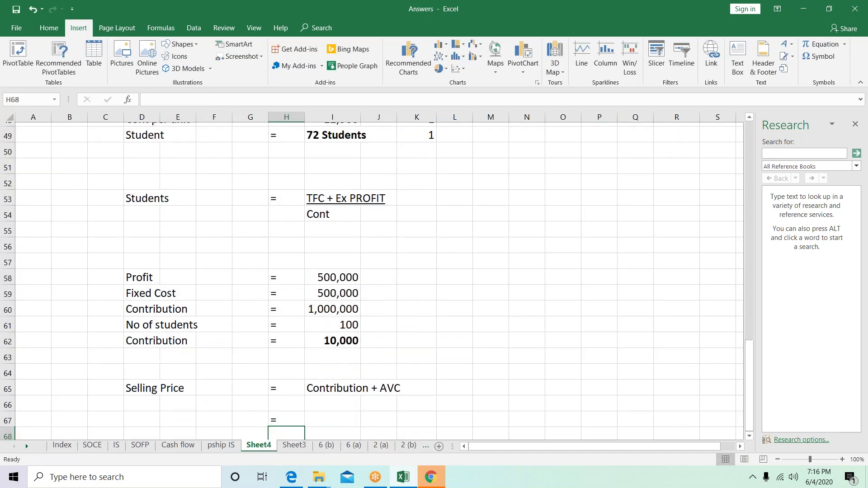
pyautogui.click(332, 416)
pyautogui.write('10,')
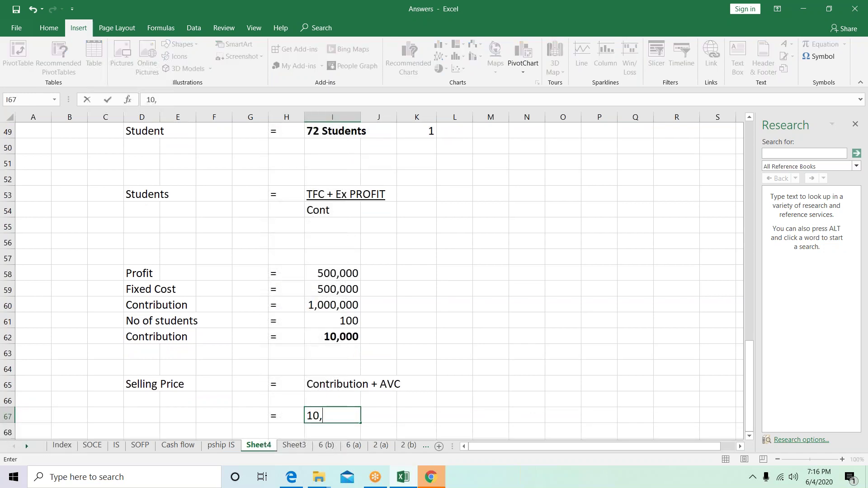
pyautogui.write('000 _')
pyautogui.press('BackSpace')
pyautogui.write('+')
# Look up the total variable cost per student in K18 of the contribution calculation, and return to I67
pyautogui.press('Up')
pyautogui.press('Up')
pyautogui.press('Up')
pyautogui.press('Up')
pyautogui.press('Up')
pyautogui.press('Up')
pyautogui.press('Up')
pyautogui.press('Up')
pyautogui.press('Up')
pyautogui.press('Up')
pyautogui.press('Up')
pyautogui.press('Up')
pyautogui.press('Up')
pyautogui.press('Up')
pyautogui.press('Up')
pyautogui.press('Up')
pyautogui.press('Up')
pyautogui.press('Up')
pyautogui.press('Up')
pyautogui.press('Up')
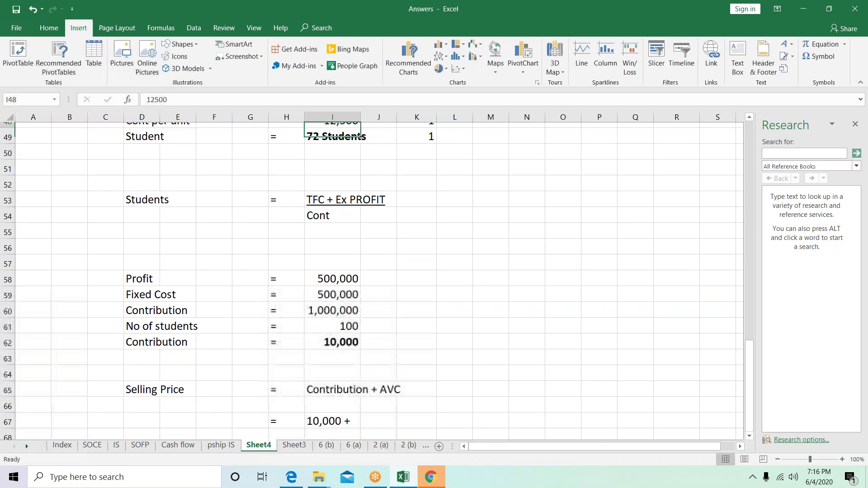
pyautogui.press('Up')
pyautogui.press('Up')
pyautogui.press('Up')
pyautogui.press('Up')
pyautogui.press('Up')
pyautogui.press('Up')
pyautogui.press('Up')
pyautogui.press('Up')
pyautogui.press('Up')
pyautogui.press('Up')
pyautogui.press('Up')
pyautogui.press('Up')
pyautogui.press('Up')
pyautogui.press('Up')
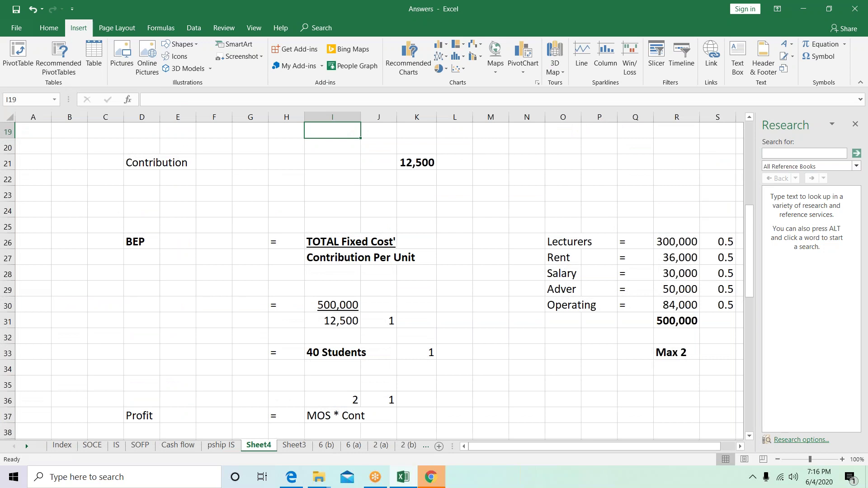
pyautogui.press('Right')
pyautogui.press('Right')
pyautogui.press('Up')
pyautogui.press('Up')
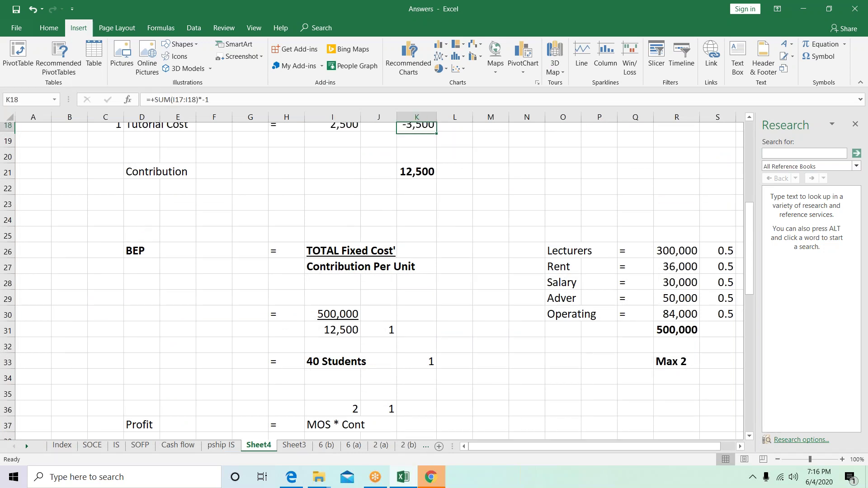
pyautogui.press('Down')
pyautogui.press('Down')
pyautogui.press('Down')
pyautogui.press('Down')
pyautogui.press('Down')
pyautogui.press('Down')
pyautogui.press('Down')
pyautogui.press('Down')
pyautogui.press('Down')
pyautogui.press('Down')
pyautogui.press('Down')
pyautogui.press('Down')
pyautogui.press('Down')
pyautogui.press('Down')
pyautogui.press('Down')
pyautogui.press('Down')
pyautogui.press('Down')
pyautogui.press('Down')
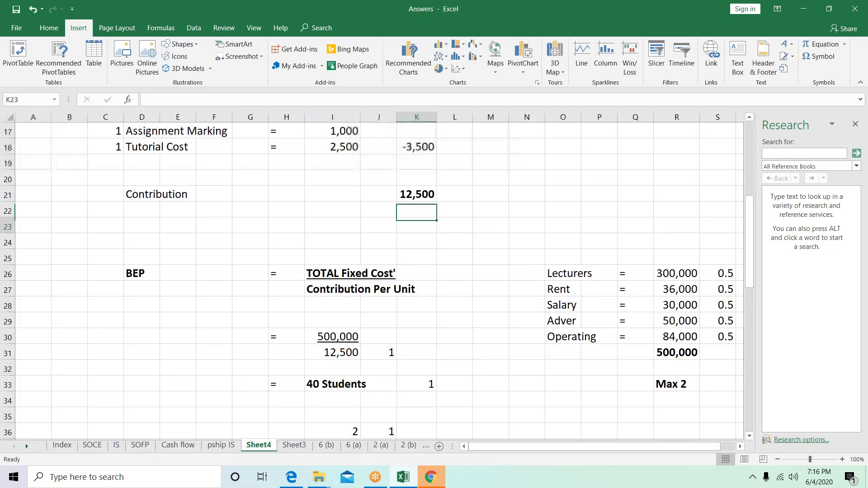
pyautogui.press('Down')
pyautogui.press('Down')
pyautogui.press('Down')
pyautogui.press('Down')
pyautogui.press('Down')
pyautogui.press('Down')
pyautogui.press('Down')
pyautogui.press('Down')
pyautogui.press('Down')
pyautogui.press('Down')
pyautogui.press('Down')
pyautogui.press('Down')
pyautogui.press('Down')
pyautogui.press('Down')
pyautogui.press('Down')
pyautogui.press('Down')
pyautogui.press('Down')
pyautogui.press('Down')
pyautogui.press('Down')
pyautogui.press('Down')
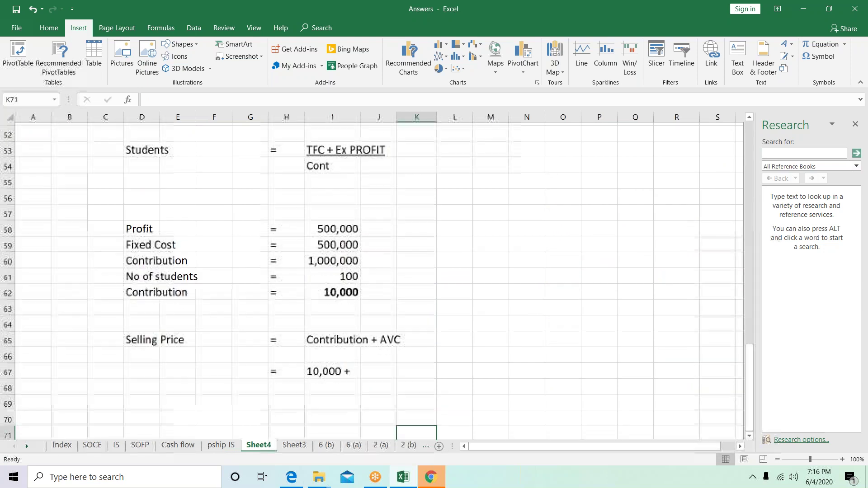
pyautogui.press('Up')
pyautogui.press('Left')
pyautogui.press('Left')
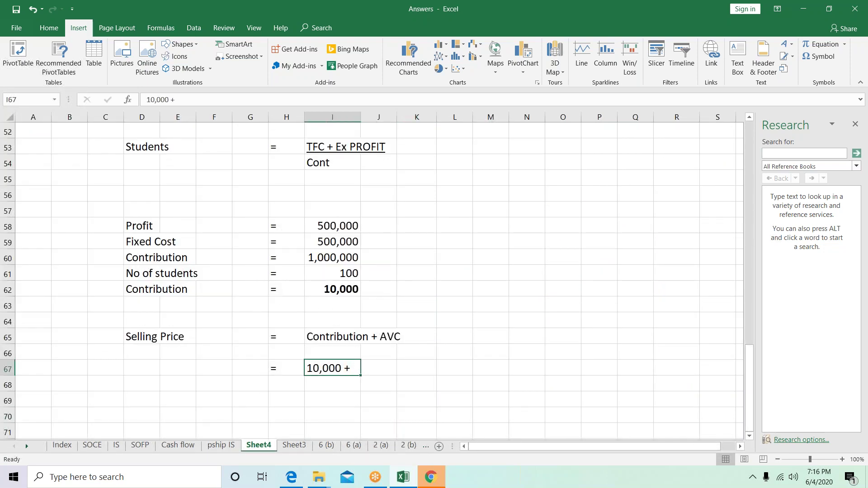
# Complete the selling price working in I67 by adding 3,500, so it reads 10,000 + 3,500
pyautogui.click(212, 103)
pyautogui.write('3,500')
pyautogui.press('Return')
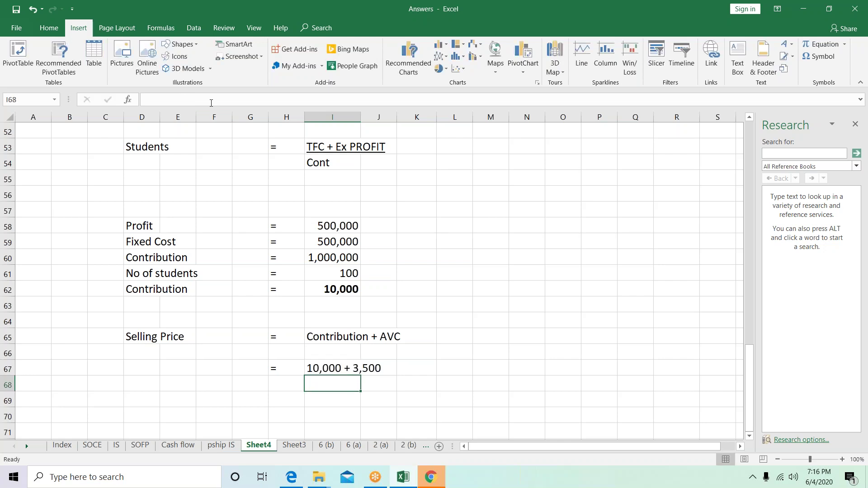
# Enter an equals sign in H69 and the selling price answer Rs 13,500 in I69, formatted bold and underlined
pyautogui.press('Left')
pyautogui.press('Down')
pyautogui.write('=')
pyautogui.press('Tab')
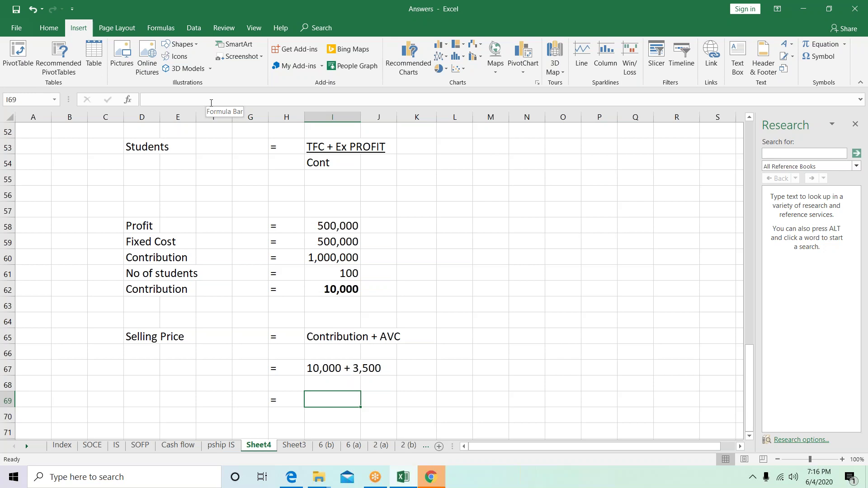
pyautogui.write('Rs 13,500')
pyautogui.press('Return')
pyautogui.press('Up')
pyautogui.hotkey('ctrl', 'b')
pyautogui.hotkey('ctrl', 'u')
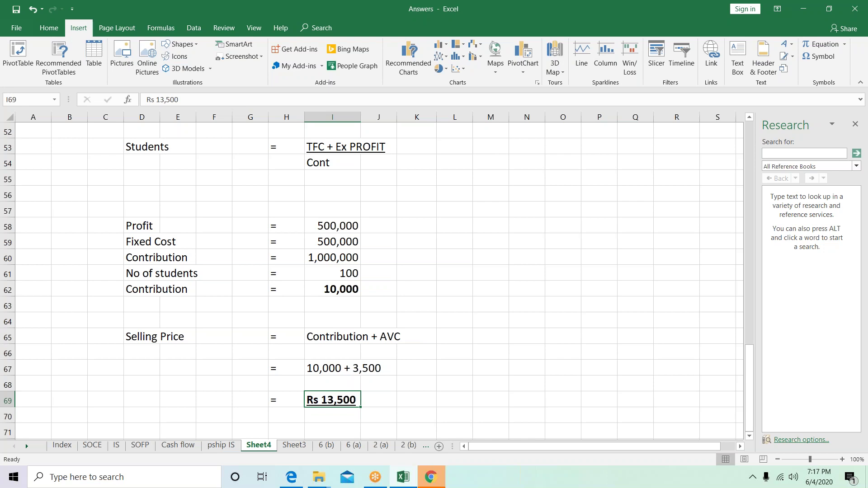